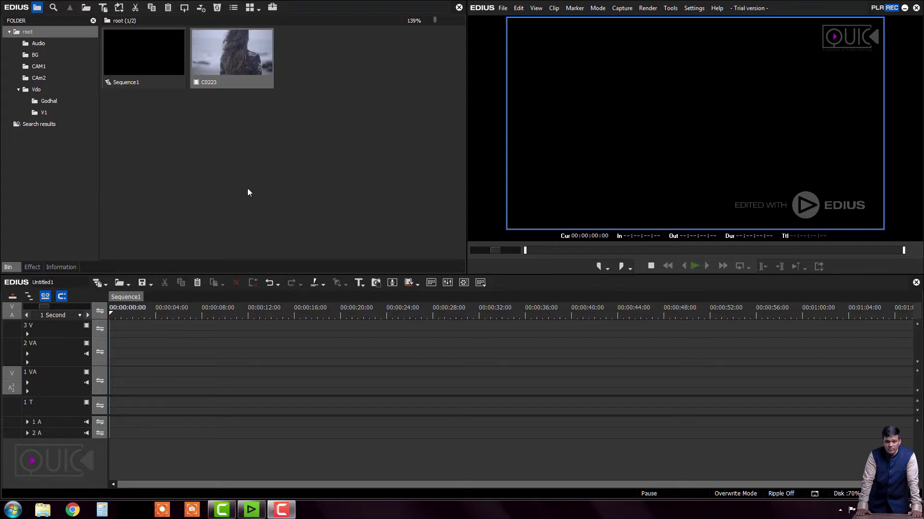
Place clip C0223 from the bin near the start of the 1 VA track and preview it on the timeline
left_click(229, 51)
left_click_drag(226, 51, 131, 373)
left_click(159, 313)
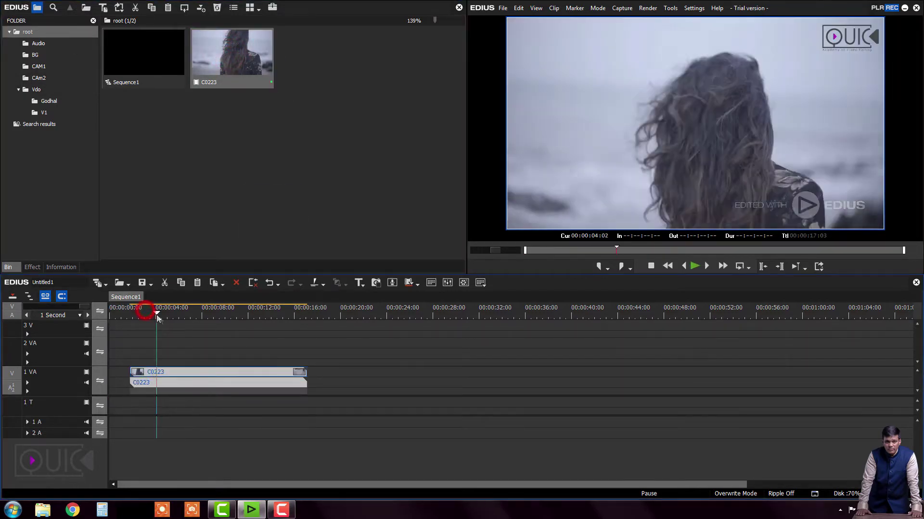
Add clips MVI_7793 to MVI_7800 from the CAM1 folder to the 1 VA track directly after C0223
left_click(38, 44)
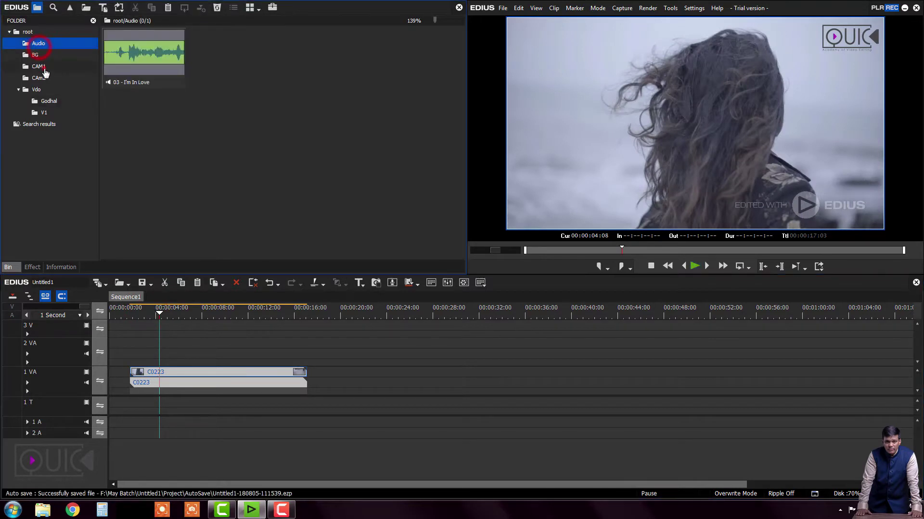
left_click(38, 66)
left_click(403, 138)
left_click(140, 51, "shift")
left_click_drag(141, 50, 310, 382)
left_click(218, 350)
left_click_drag(167, 313, 192, 314)
left_click(194, 344)
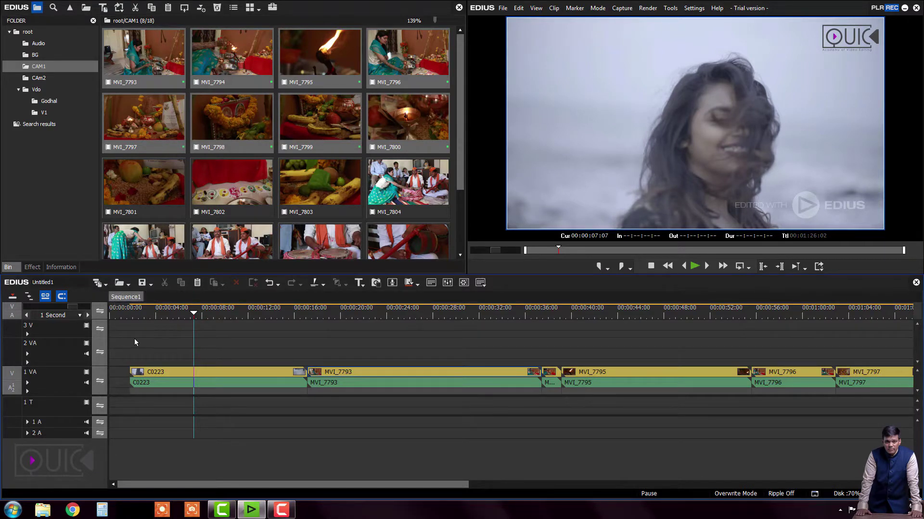
Create three additional empty sequences in the project
left_click(98, 285)
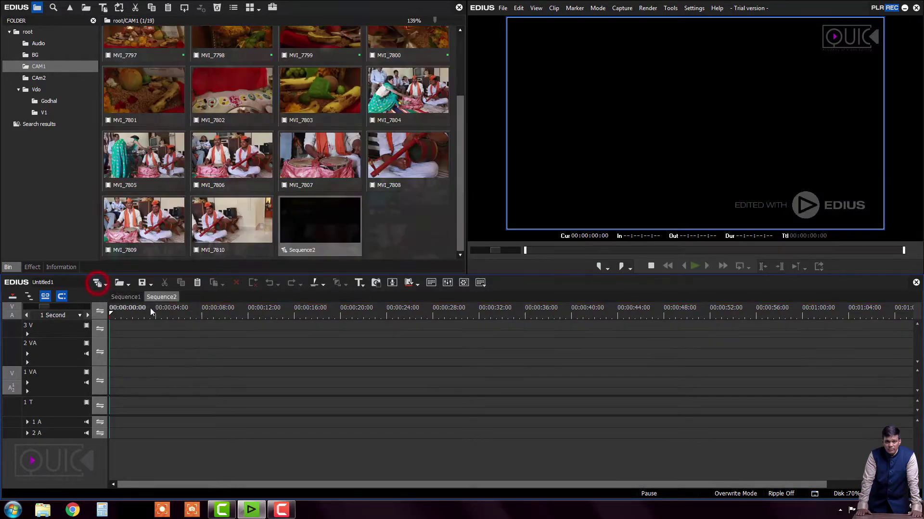
left_click(133, 298)
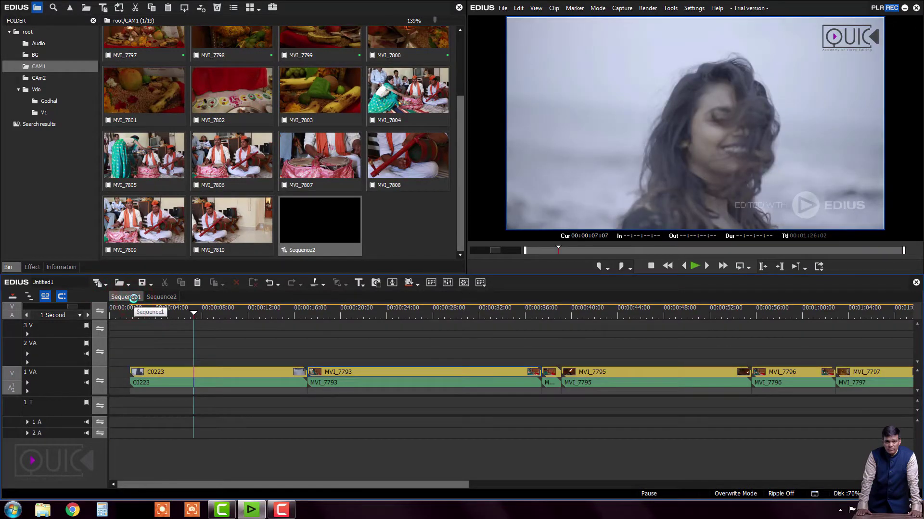
left_click(167, 298)
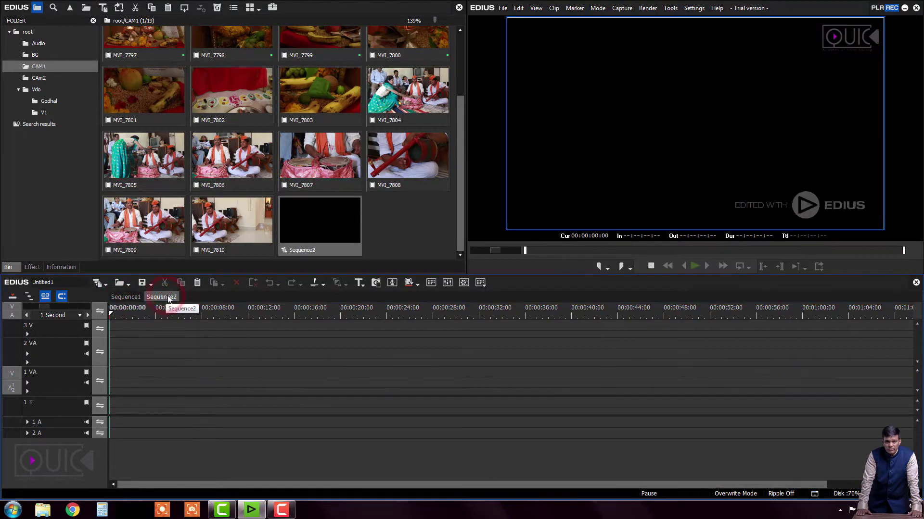
left_click(98, 284)
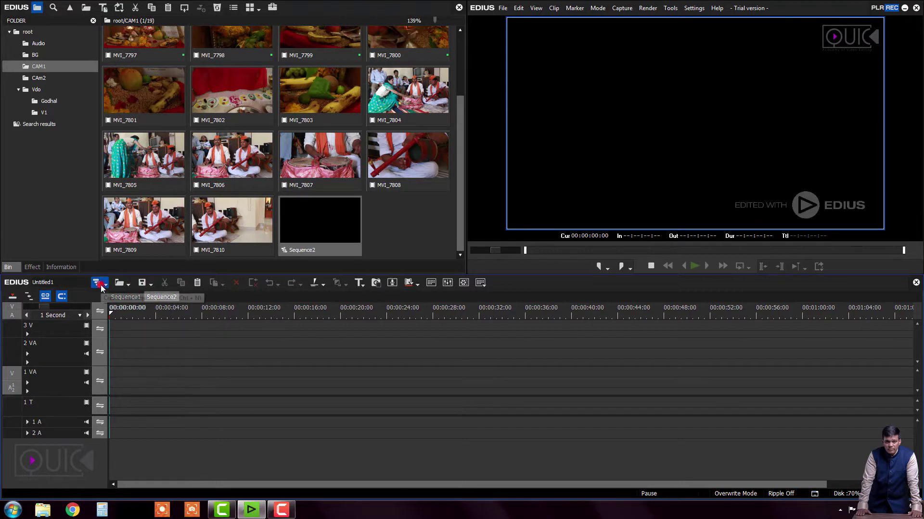
left_click(97, 283)
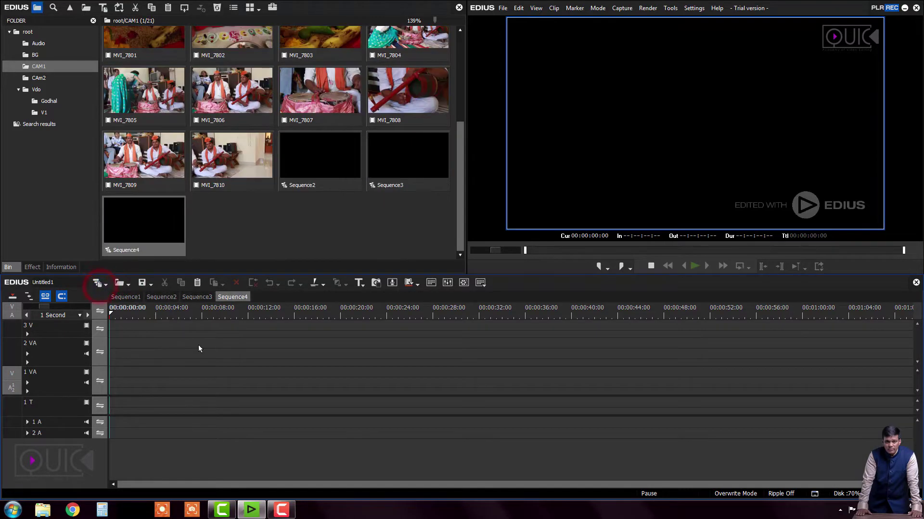
Return to Sequence1 and move the timeline cursor to 00:00:04:20
left_click(136, 316)
left_click(125, 298)
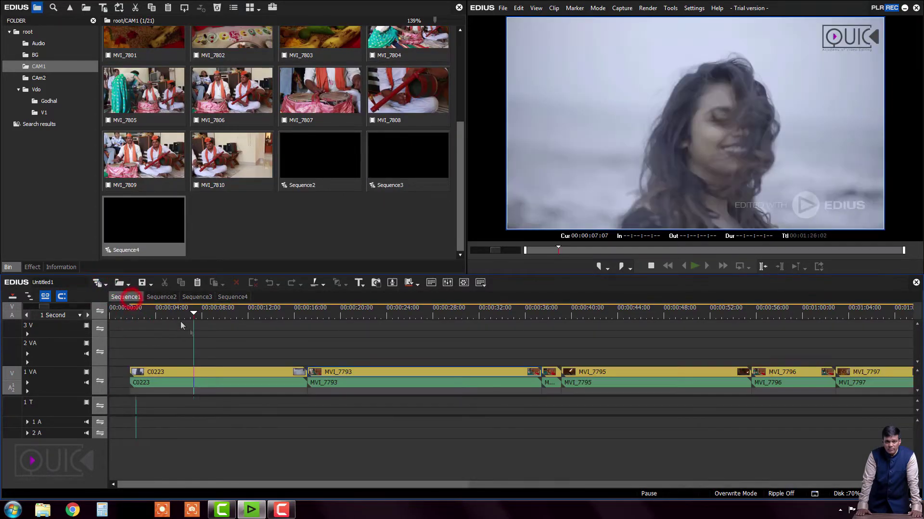
left_click(165, 316)
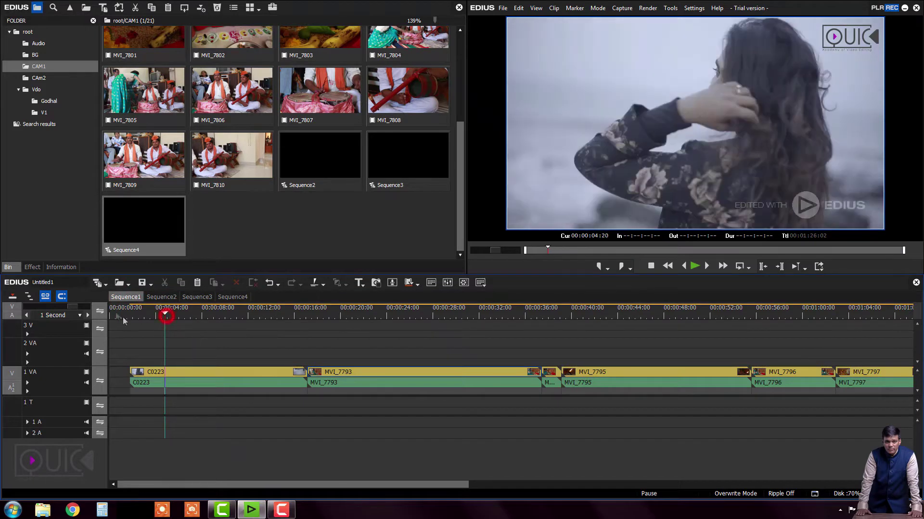
left_click(105, 285)
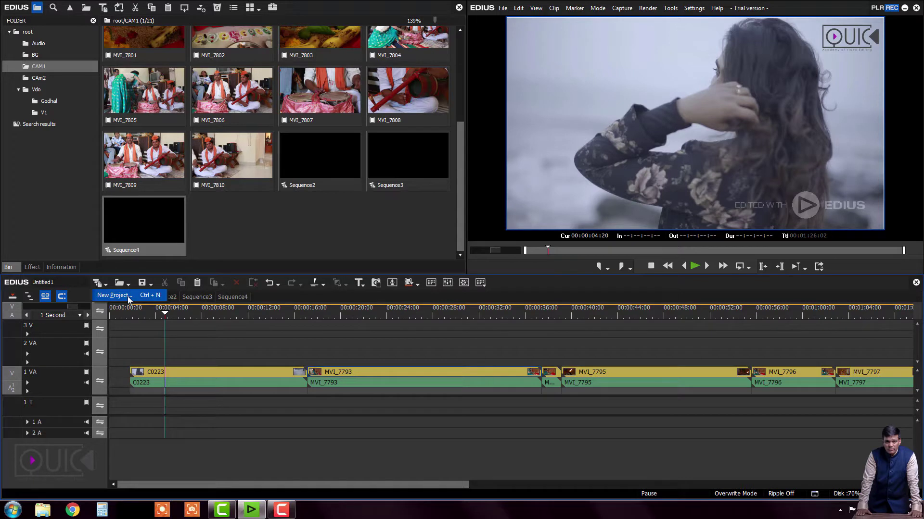
left_click(128, 297)
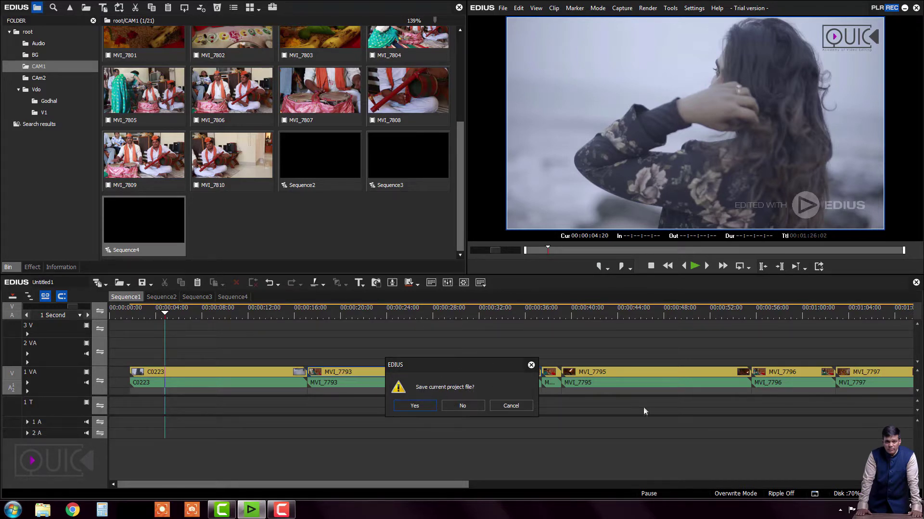
left_click(527, 404)
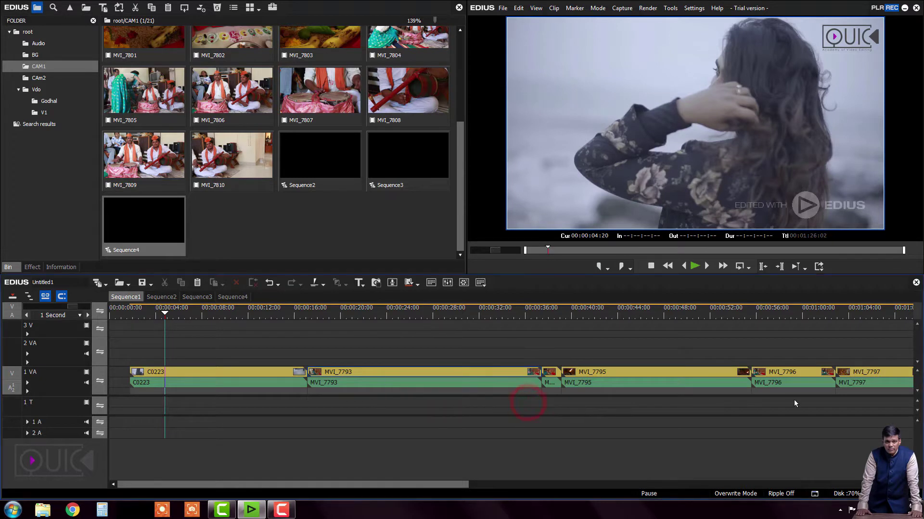
Save the current project and browse to the Workshop Timeline project in Workshop Data on drive F without opening it
left_click(122, 286)
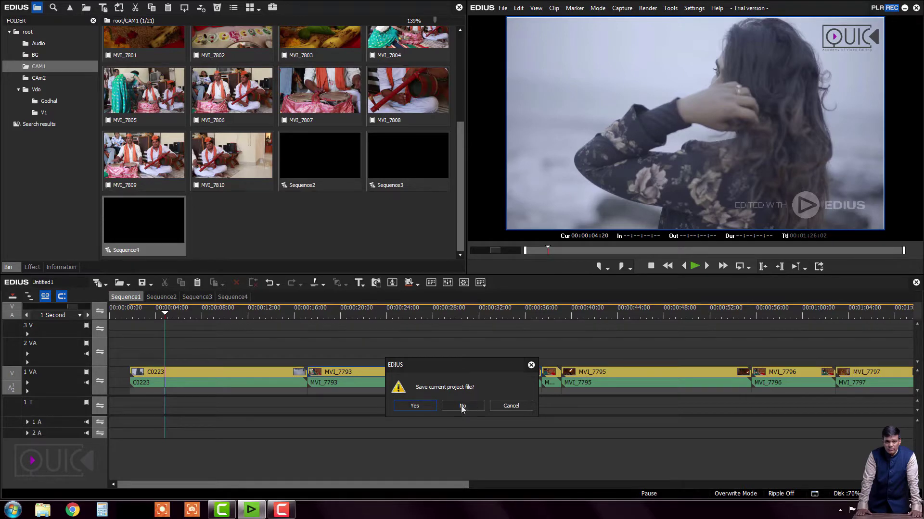
left_click(414, 406)
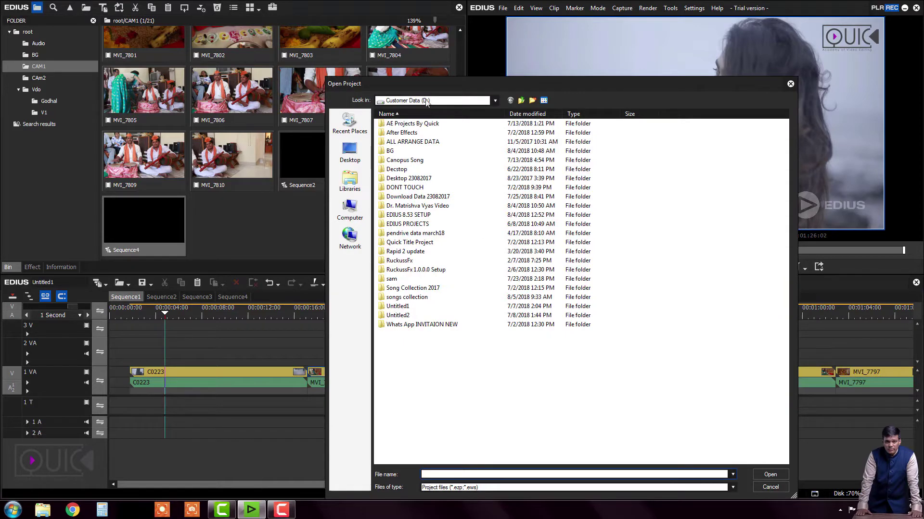
left_click(349, 211)
left_click(561, 167)
double_click(458, 161)
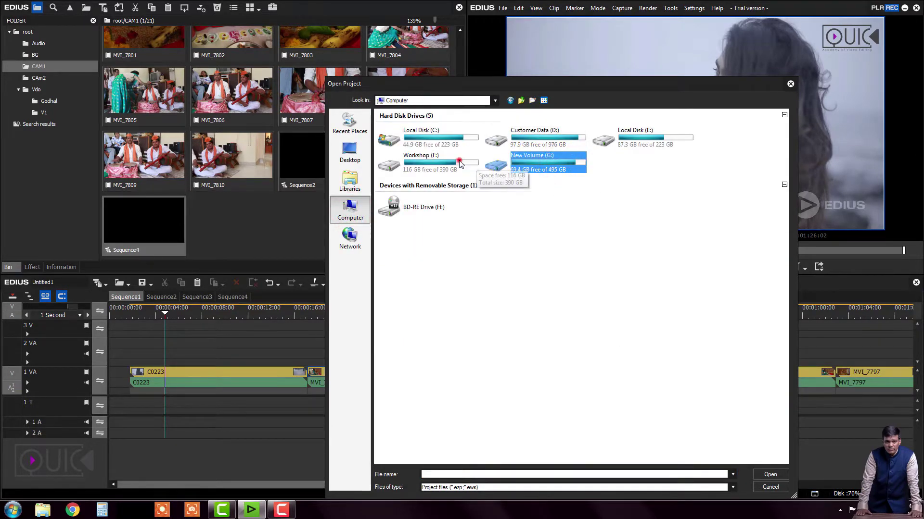
double_click(406, 187)
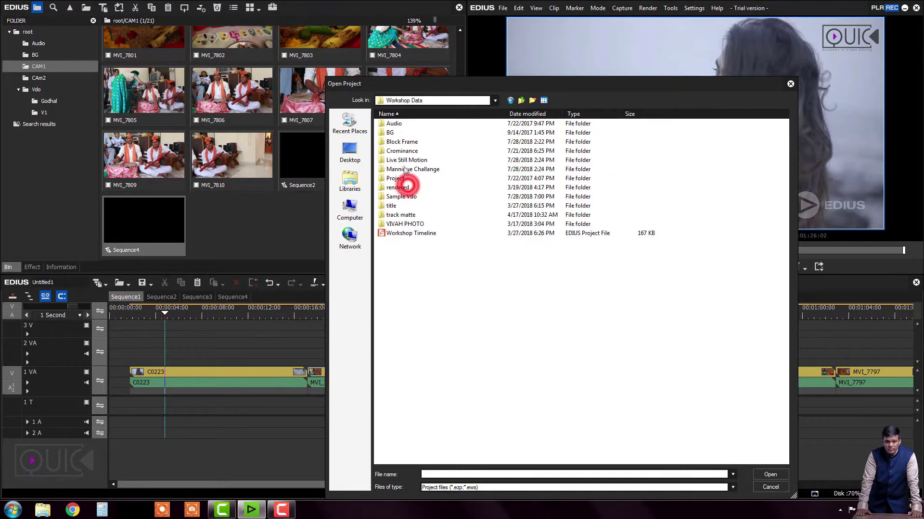
left_click(413, 233)
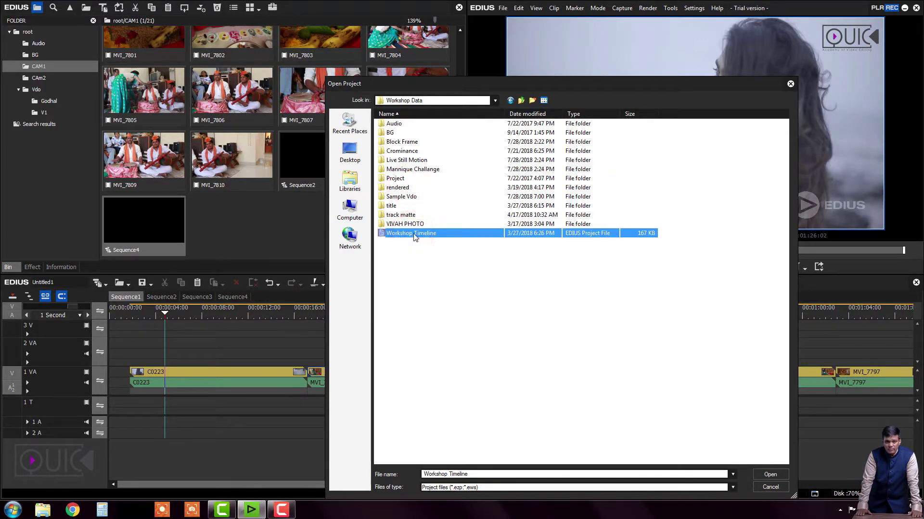
left_click(770, 487)
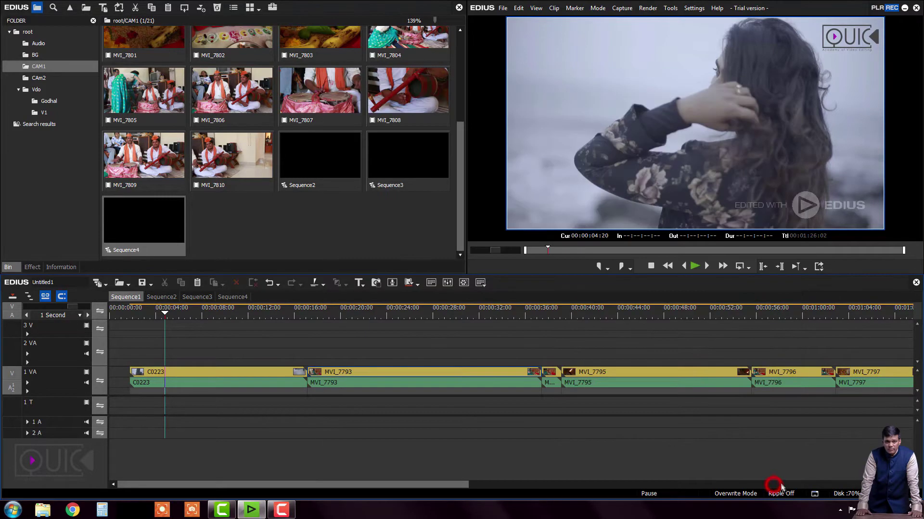
Open the recently used project Untitled1.ezp
left_click(129, 286)
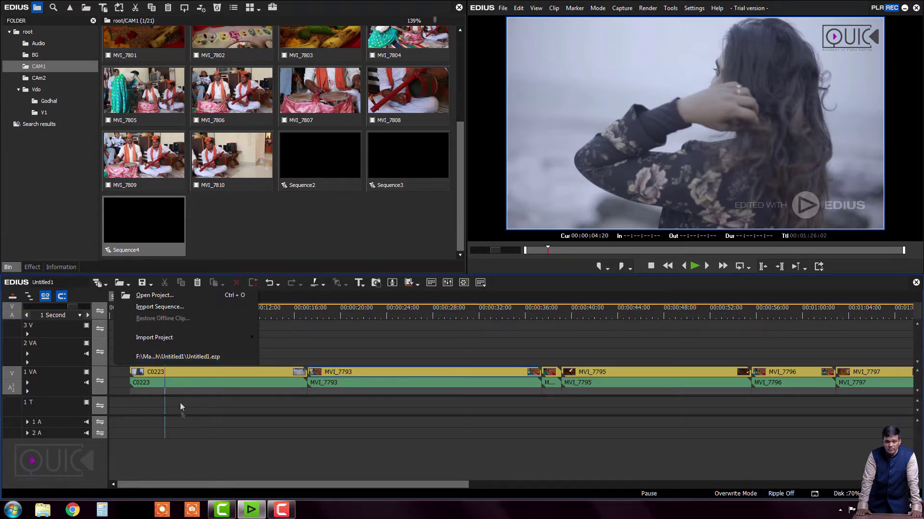
left_click(183, 357)
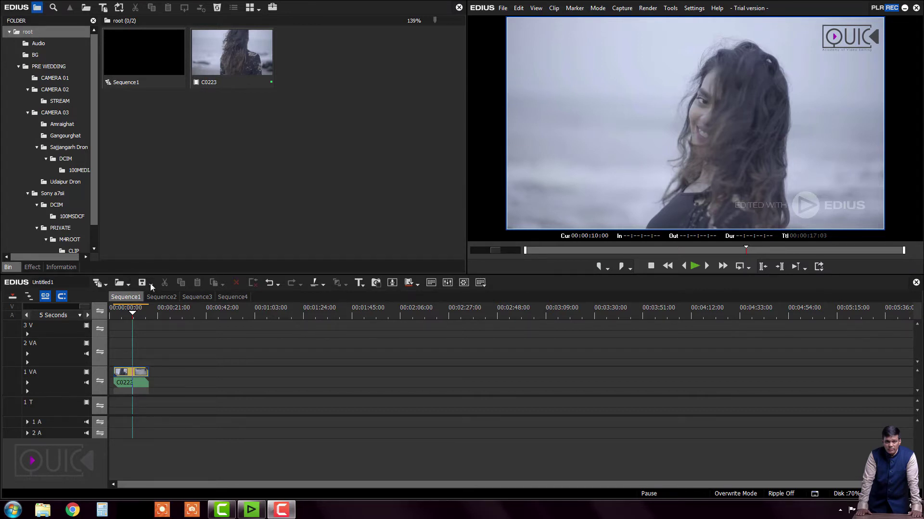
Save a copy of the project as Quick in the May Batch folder on drive F
left_click(150, 283)
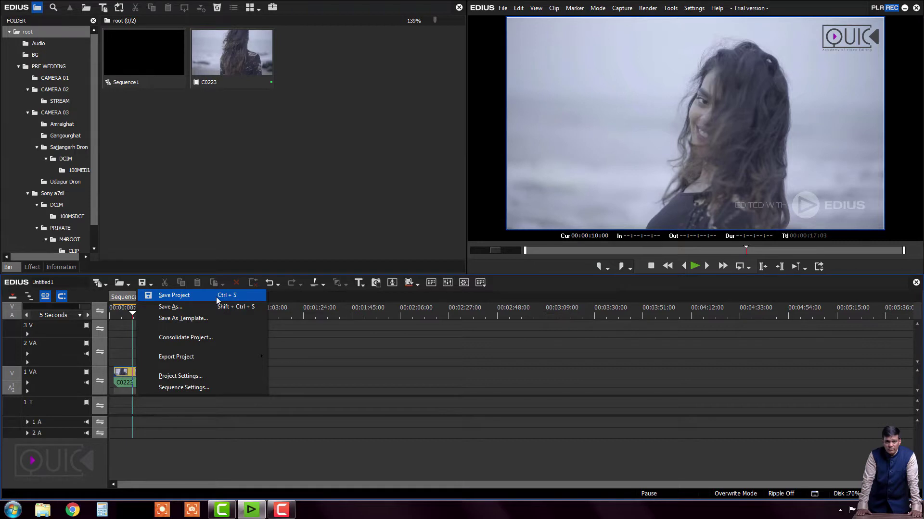
left_click(242, 308)
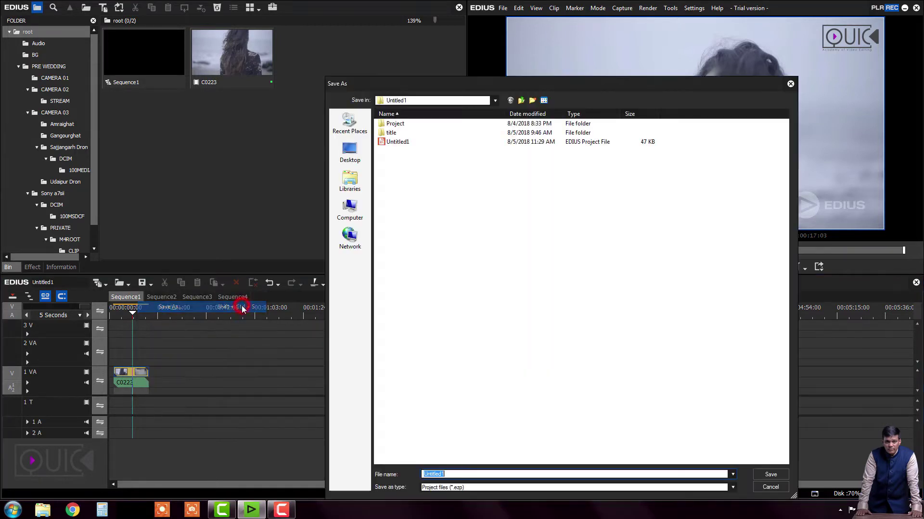
left_click(356, 219)
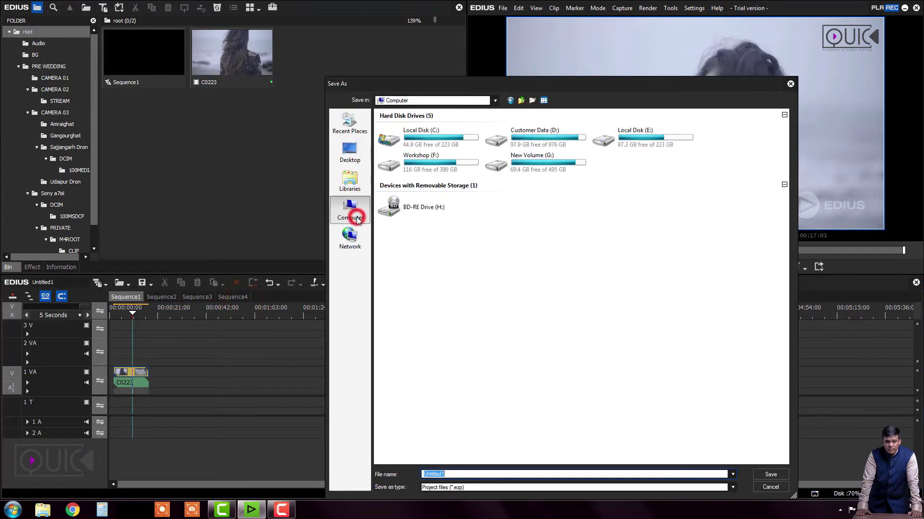
left_click(456, 168)
double_click(445, 167)
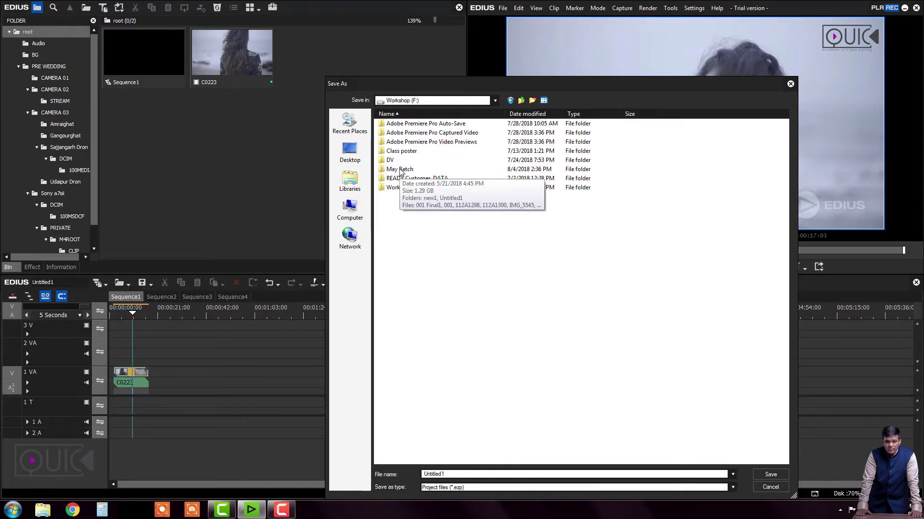
left_click(402, 170)
double_click(404, 169)
double_click(453, 474)
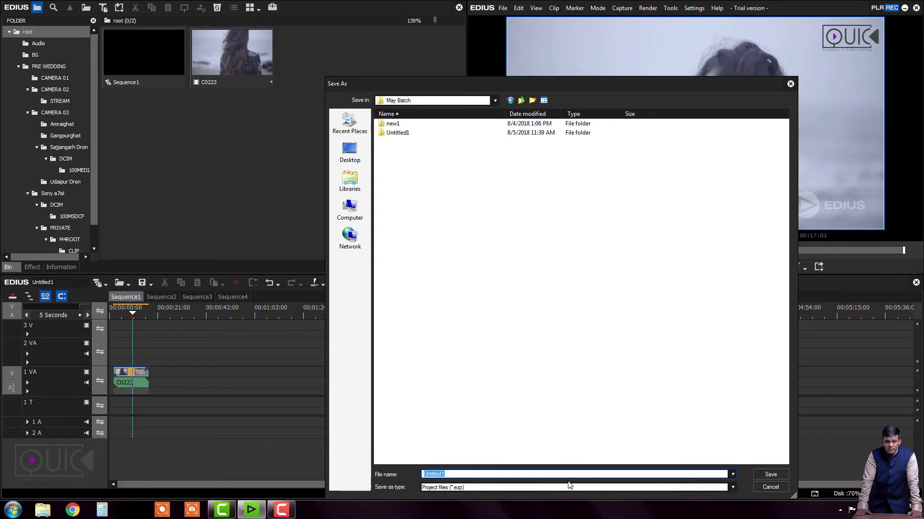
type("Sa")
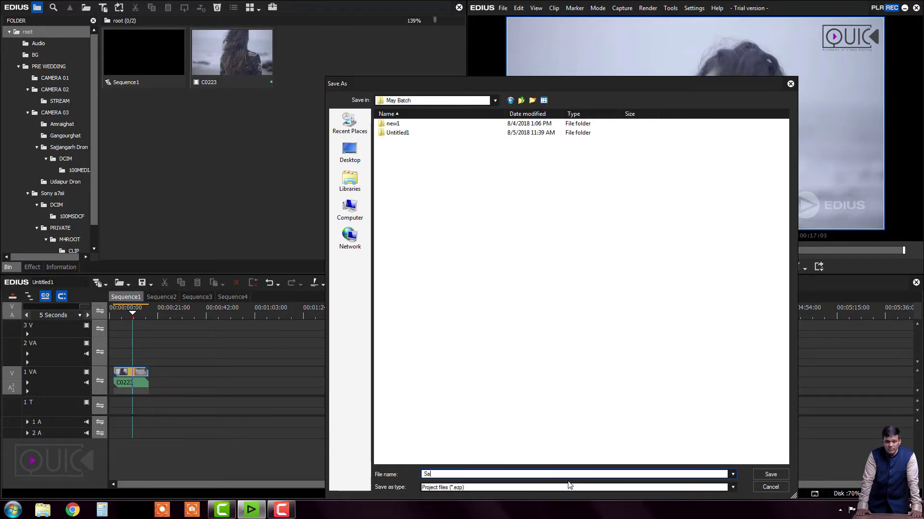
key("BackSpace")
key("BackSpace")
left_click(770, 475)
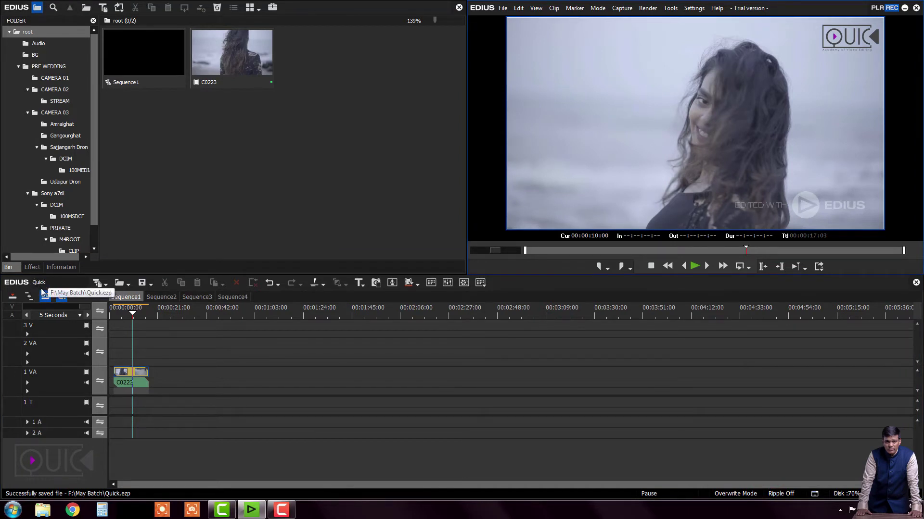
Apply the HD 1920x1080 50p 16:9 8bit 2ch preset in the project settings
left_click(151, 283)
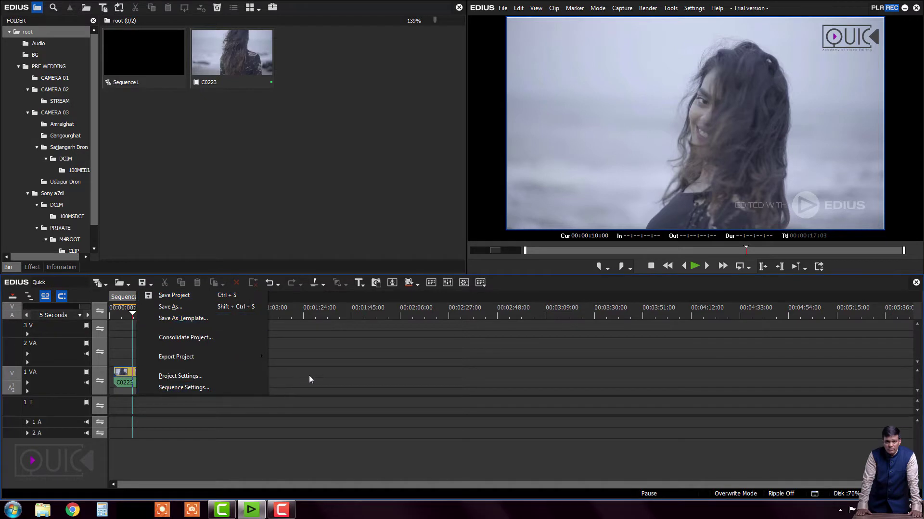
left_click(198, 378)
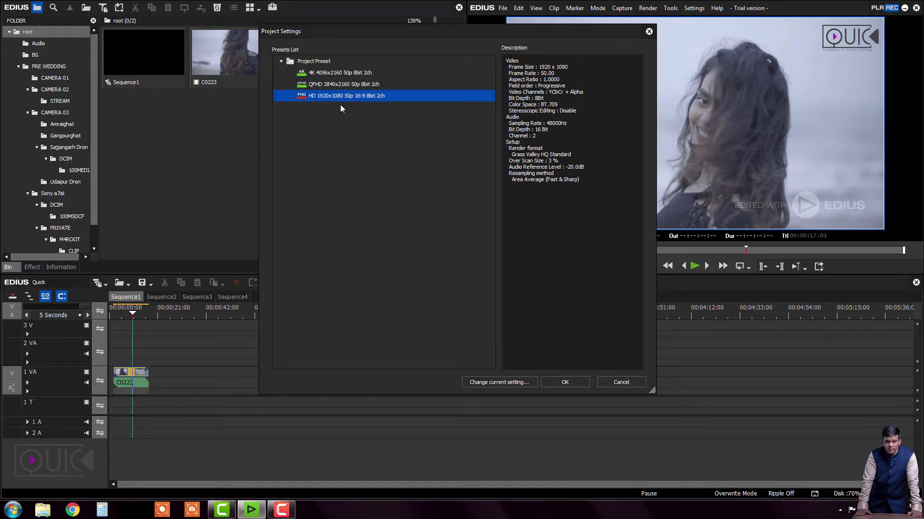
left_click(565, 382)
Rename Sequence1 as Haldi in its sequence settings
left_click(152, 285)
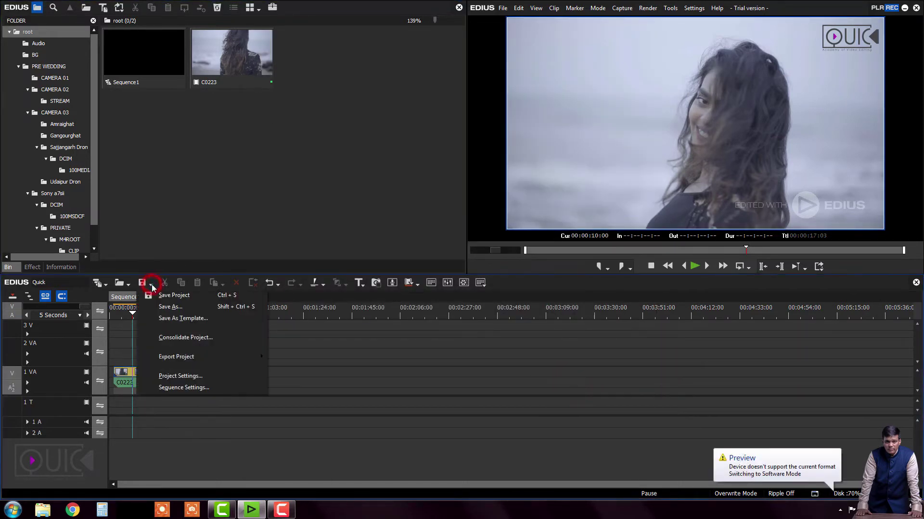
left_click(206, 387)
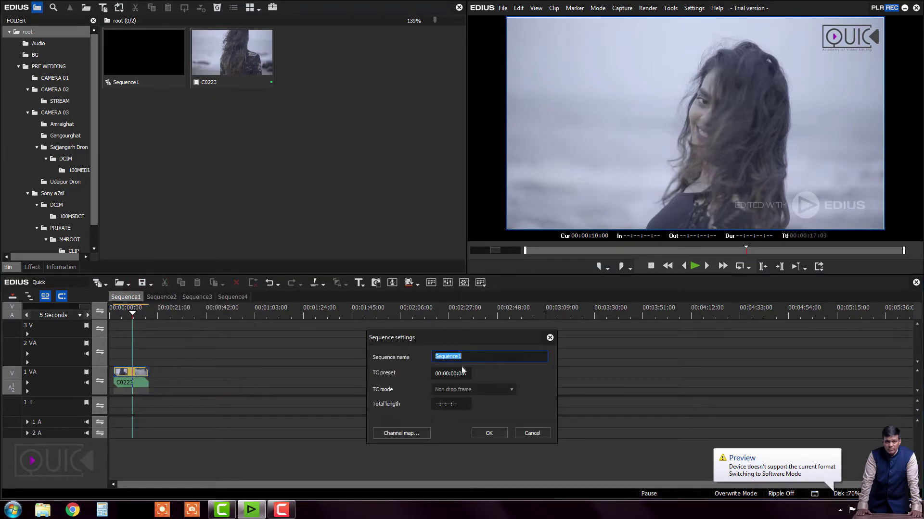
double_click(452, 356)
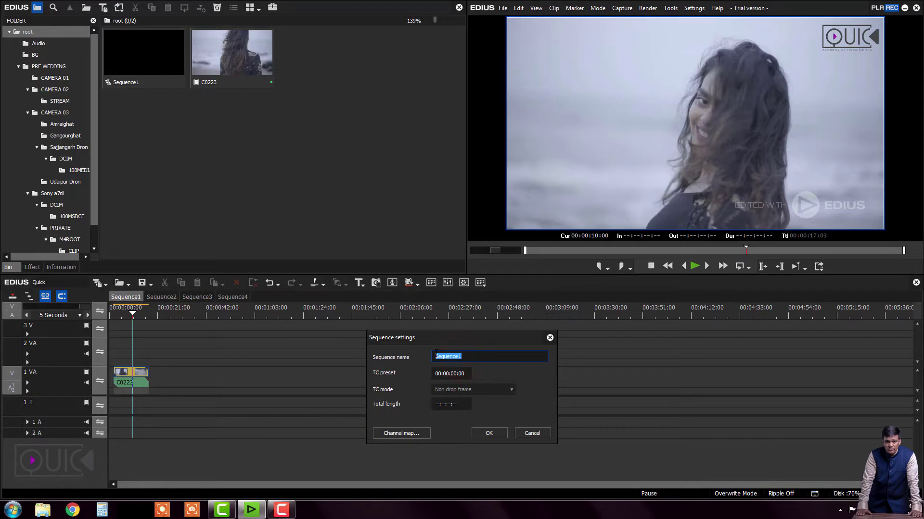
type("Haldi")
left_click(484, 434)
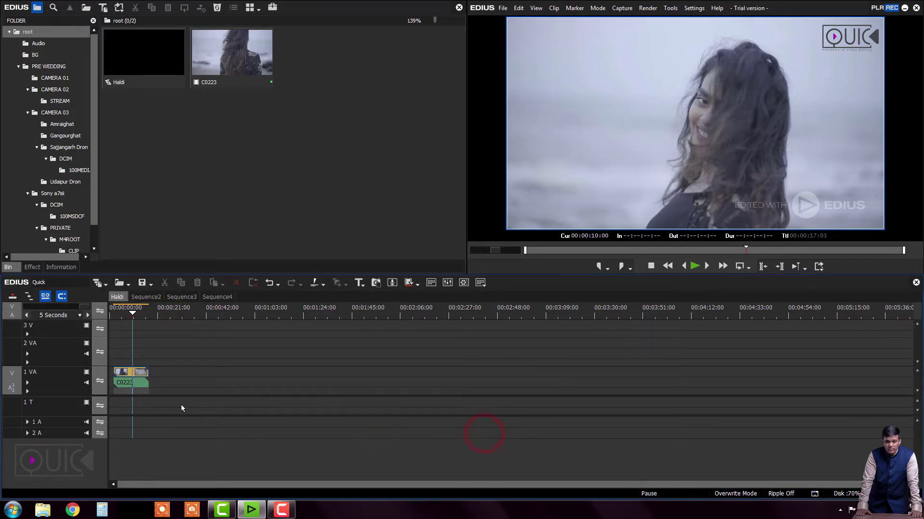
Rename Sequence2 as Shadi in its sequence settings
left_click(147, 297)
right_click(150, 298)
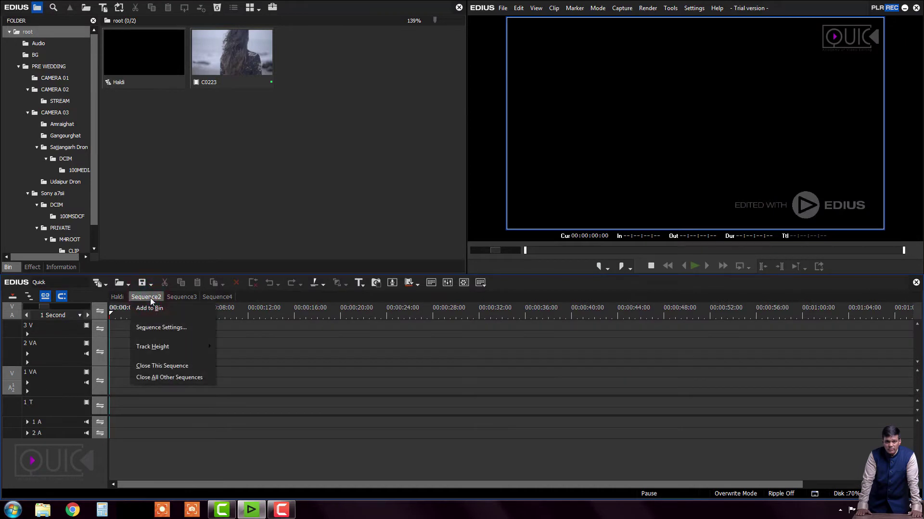
left_click(169, 327)
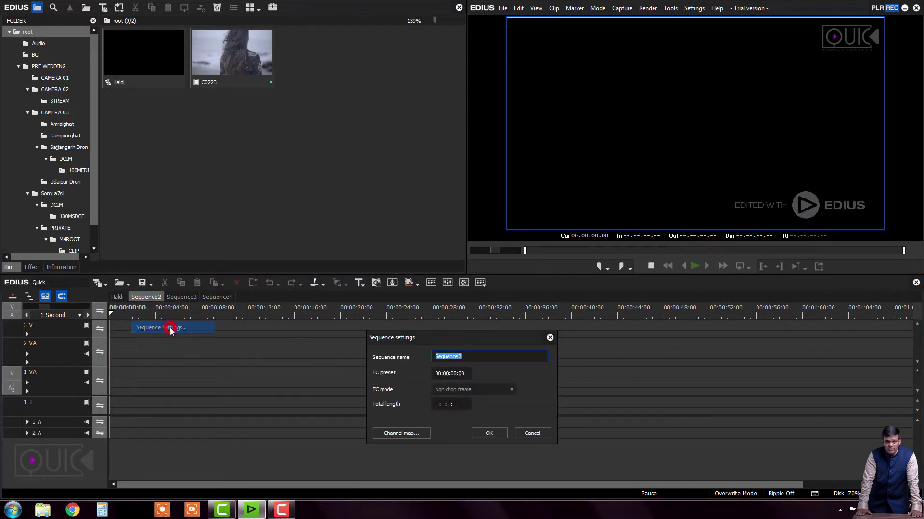
type("Shadi")
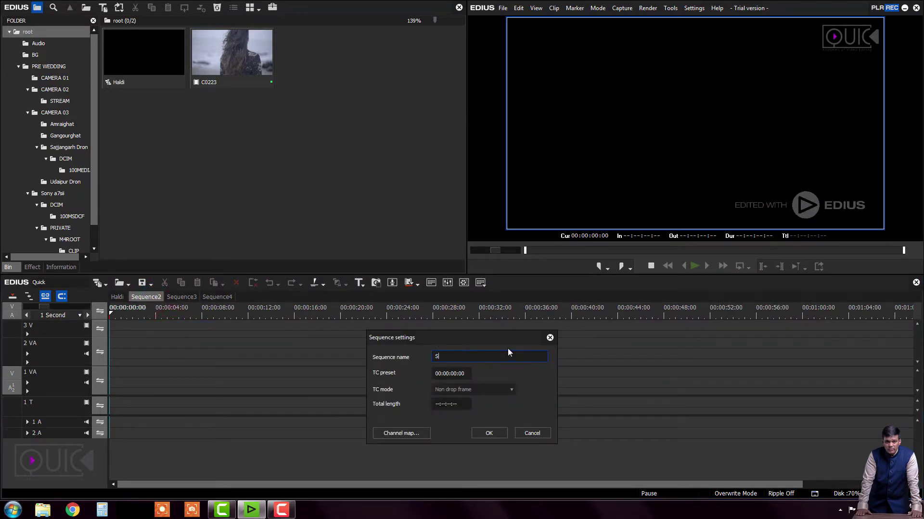
left_click(493, 433)
Cut the C0223 clip from the Haldi sequence and paste it back onto the timeline
left_click(117, 296)
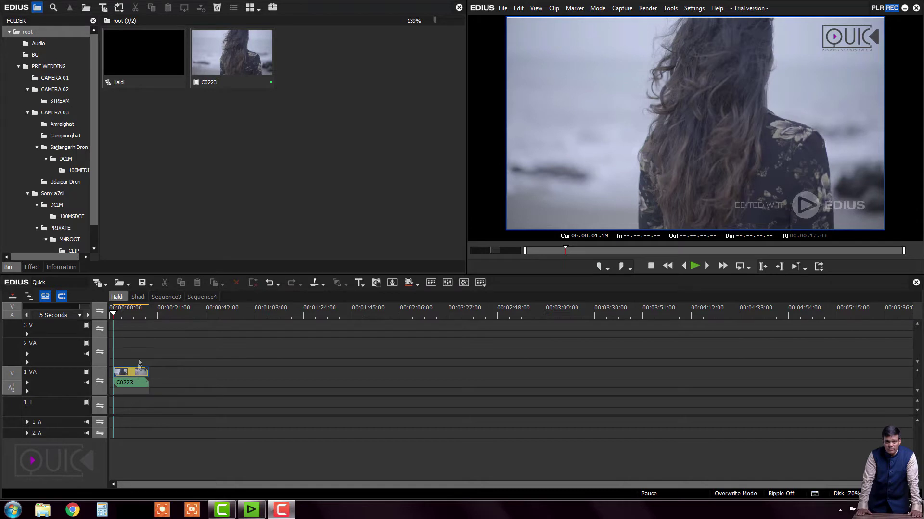
left_click(127, 373)
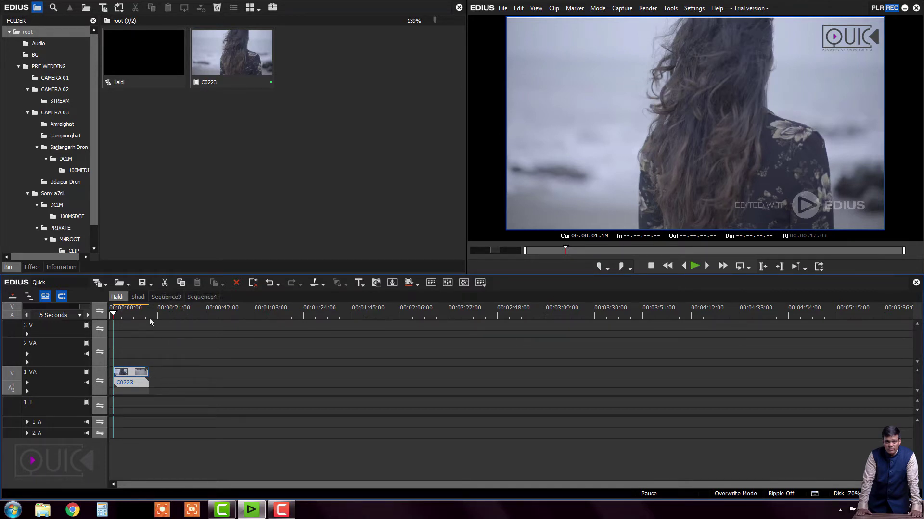
left_click(164, 283)
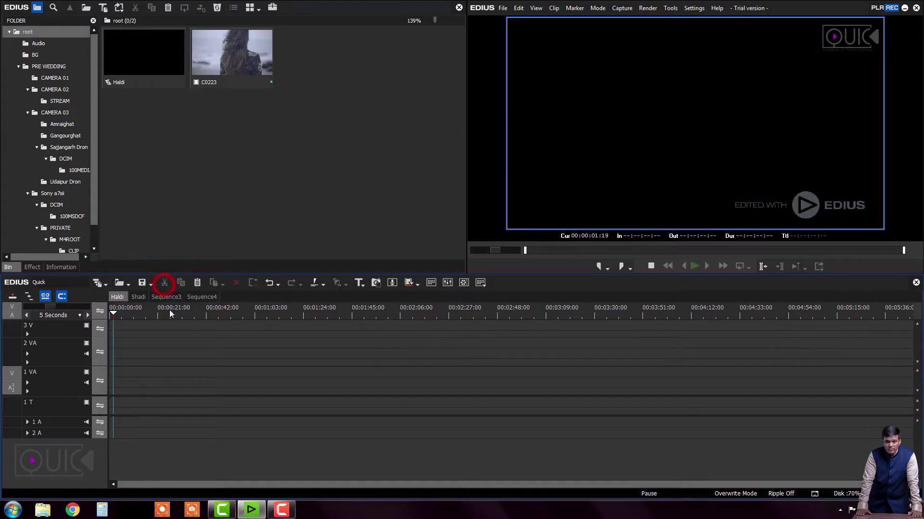
left_click(197, 283)
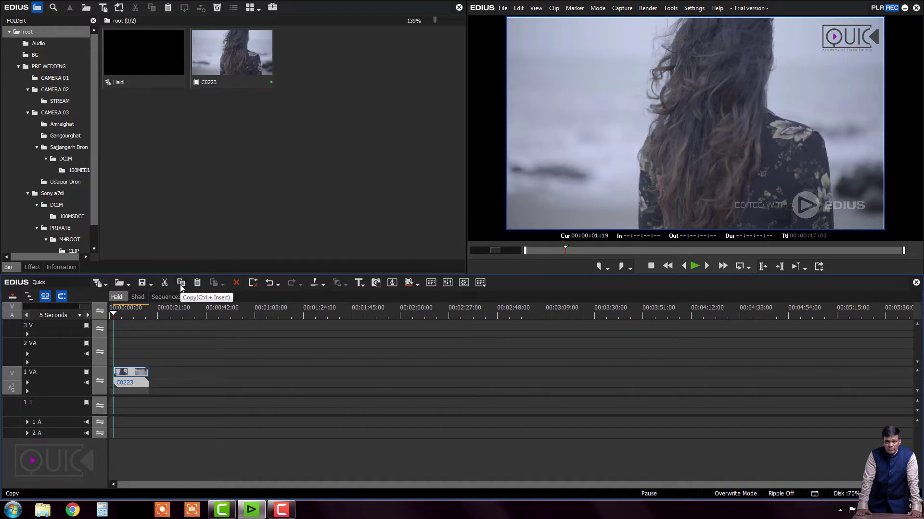
Select the C0223 clip, reposition the timeline cursor and paste the copied clip there
left_click_drag(180, 346, 138, 399)
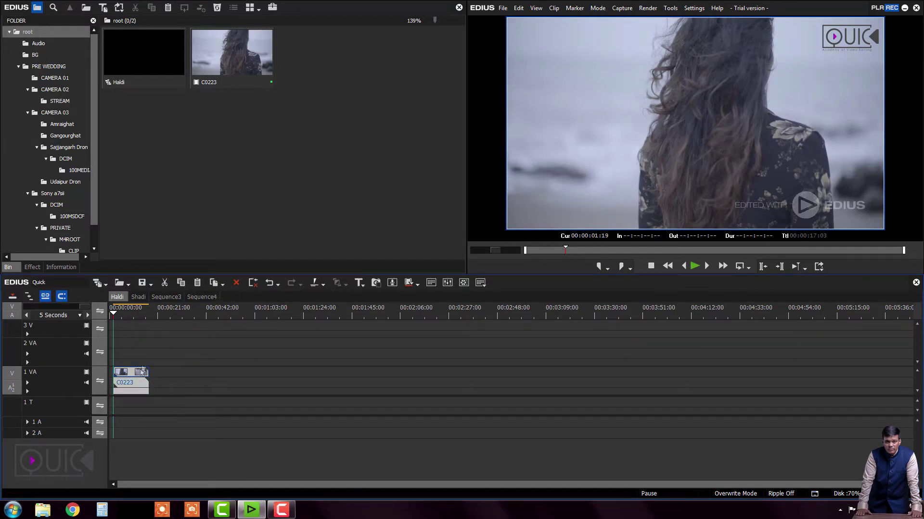
left_click_drag(154, 312, 125, 342)
left_click(197, 283)
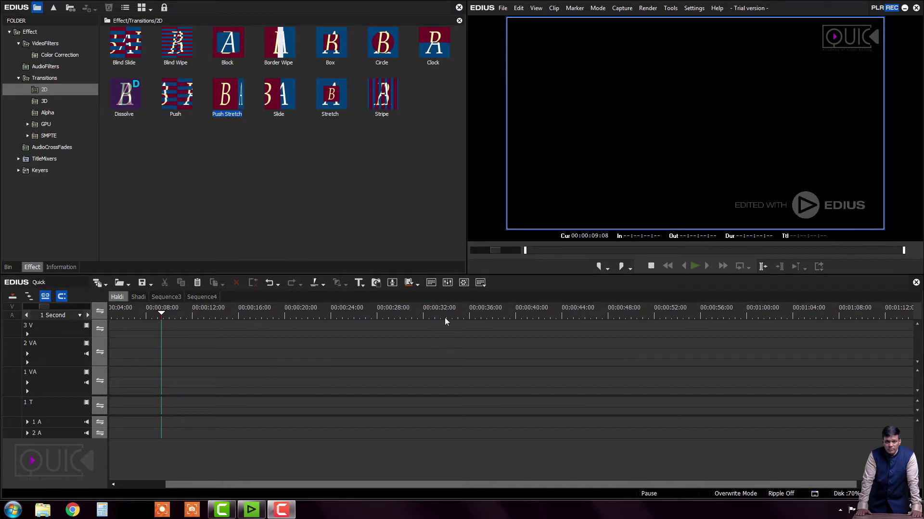
Place clips C0216 and C0226 from the CAMERA 01 bin on track 1 VA with a small gap between them
left_click(8, 267)
left_click(230, 195)
left_click(245, 100)
left_click_drag(231, 48, 163, 377)
left_click_drag(460, 84, 455, 150)
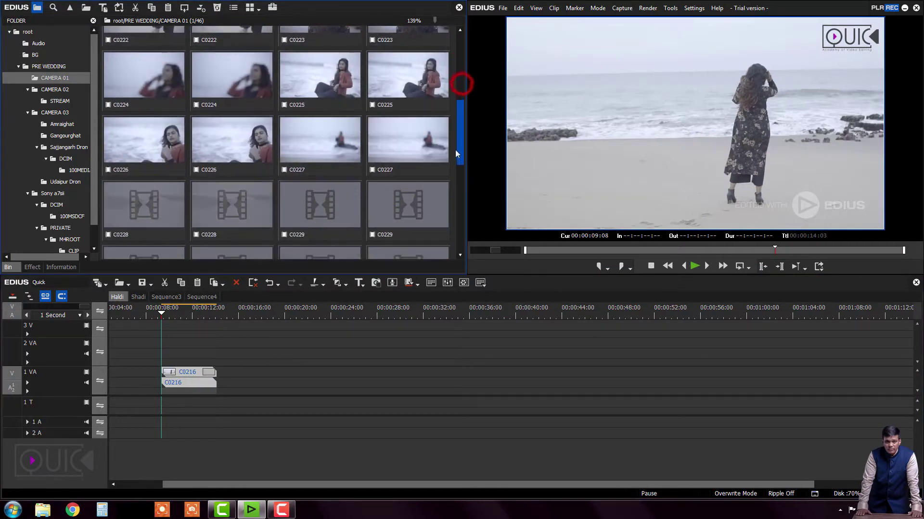
left_click_drag(241, 138, 225, 393)
left_click_drag(243, 311, 271, 325)
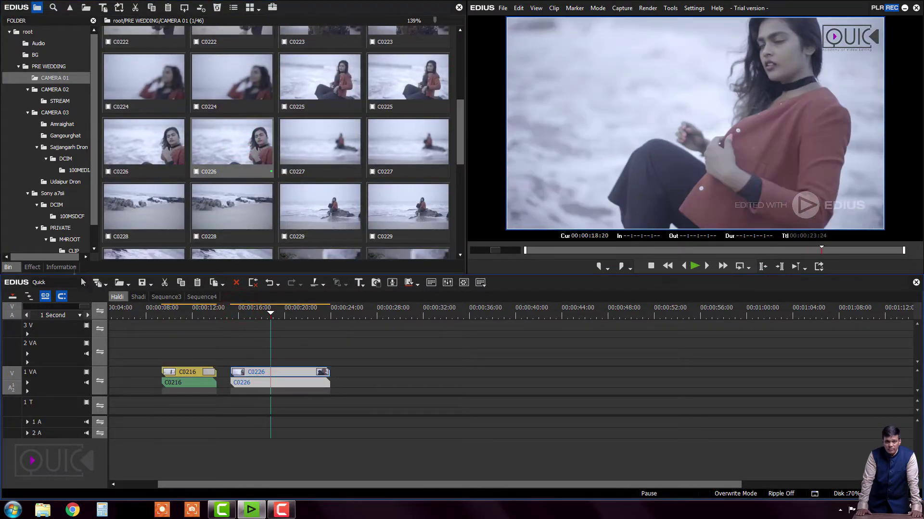
Add a Dissolve at the start and a Push at the end of the C0216 clip's mixer area, and preview them
left_click(33, 267)
left_click_drag(126, 99, 166, 390)
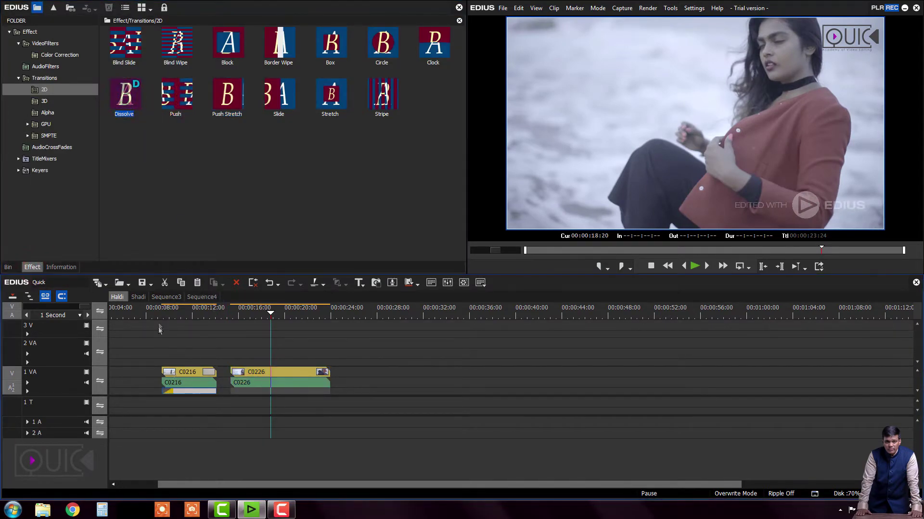
left_click(161, 311)
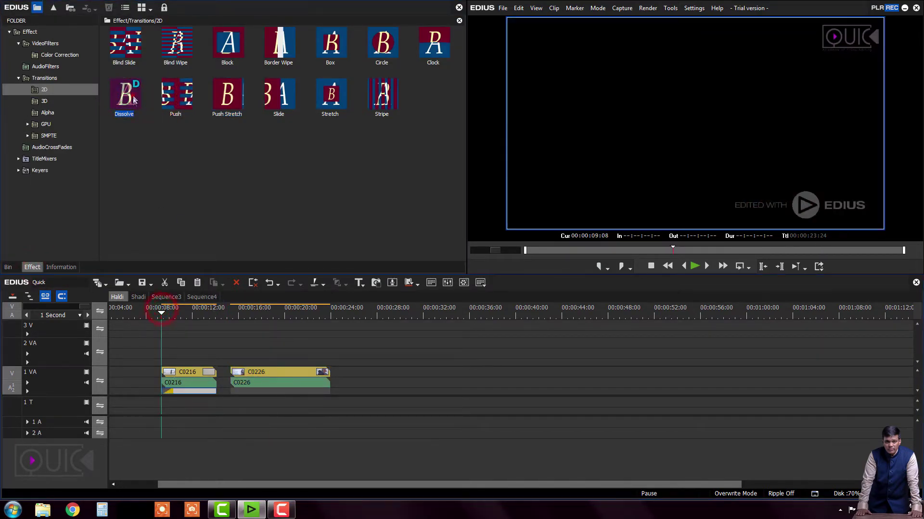
left_click_drag(175, 315, 205, 332)
left_click_drag(175, 94, 223, 384)
left_click_drag(205, 313, 205, 364)
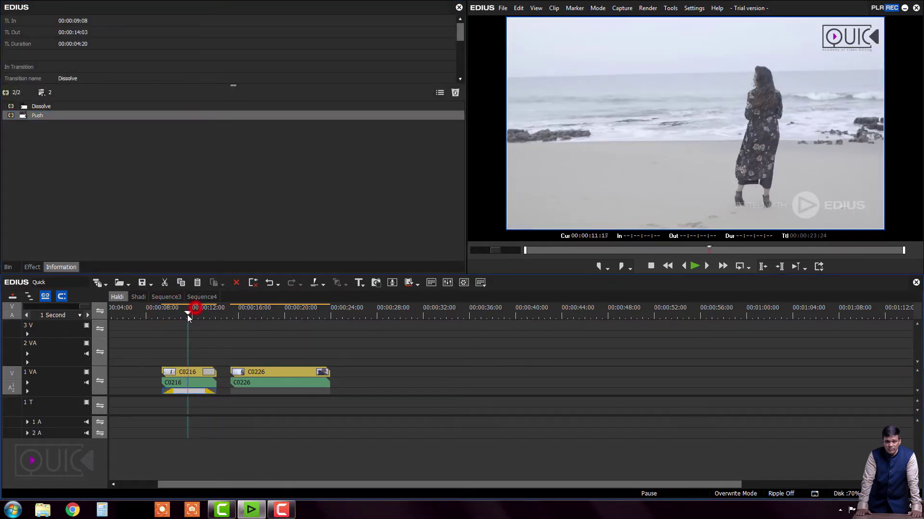
Examine the C0216 and C0226 clips and the C0216 mixer transitions in the clip information and preview
left_click(196, 373)
left_click(267, 378)
mouse_move(195, 315)
left_mouse_down()
mouse_move(186, 315)
mouse_move(190, 326)
left_mouse_up()
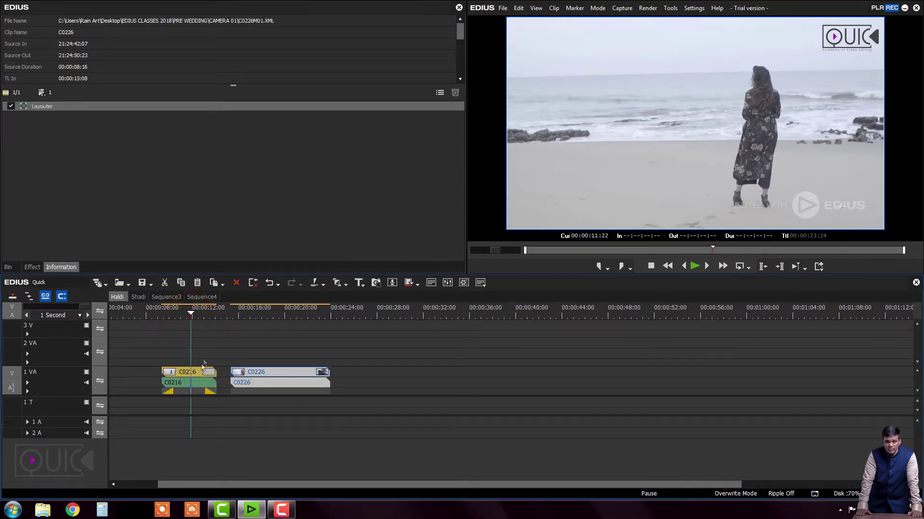
left_click(190, 391)
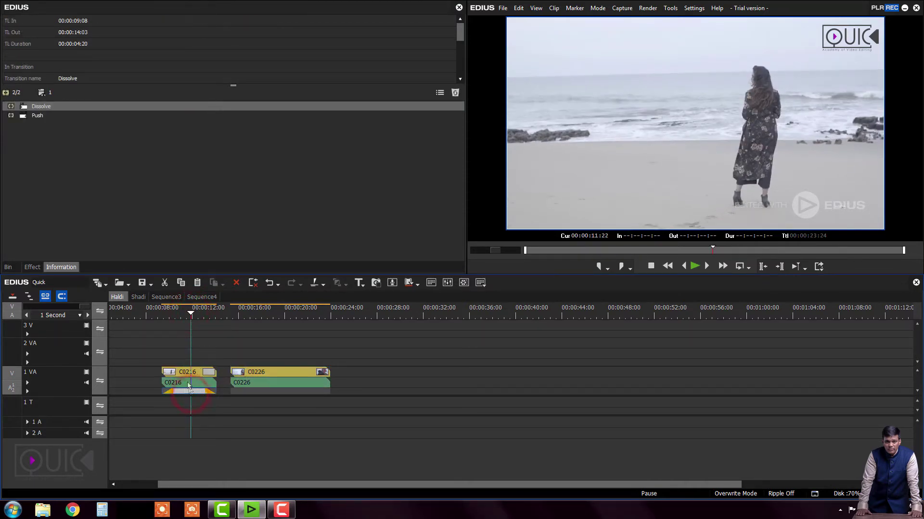
left_click(188, 383)
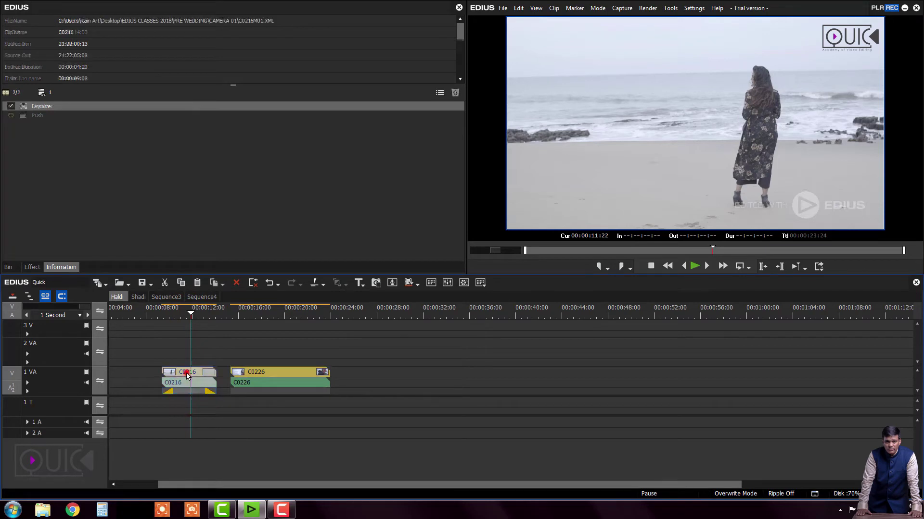
left_click_drag(238, 311, 285, 353)
left_click(189, 374)
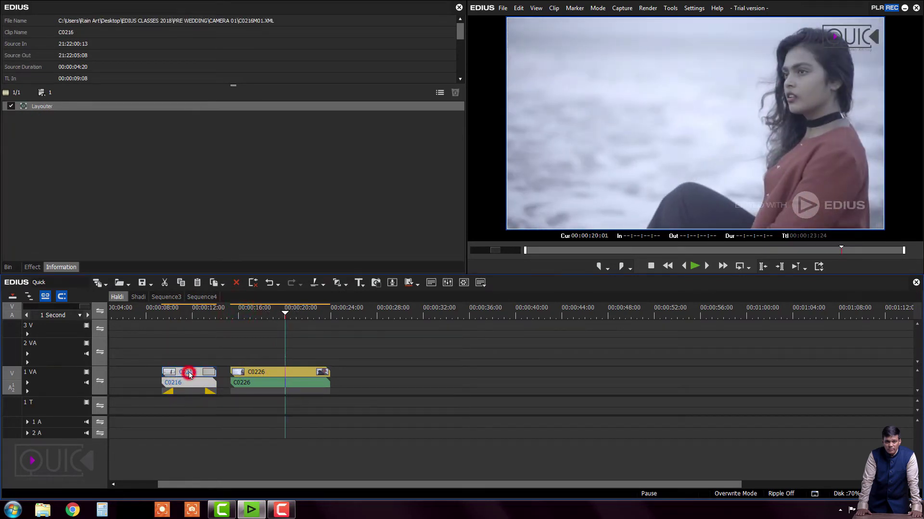
Copy the C0226 clip and replace only the clip part of C0216 with it
left_click(264, 372)
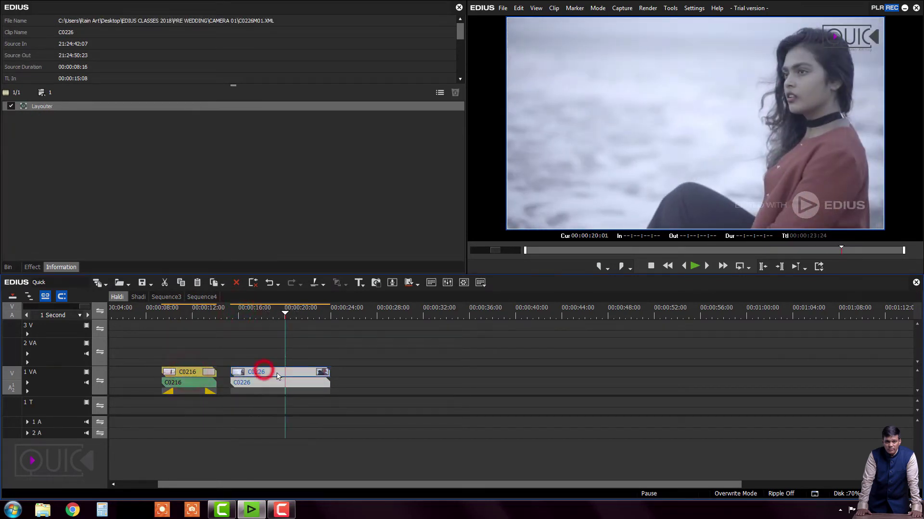
left_click(184, 283)
left_click(189, 373)
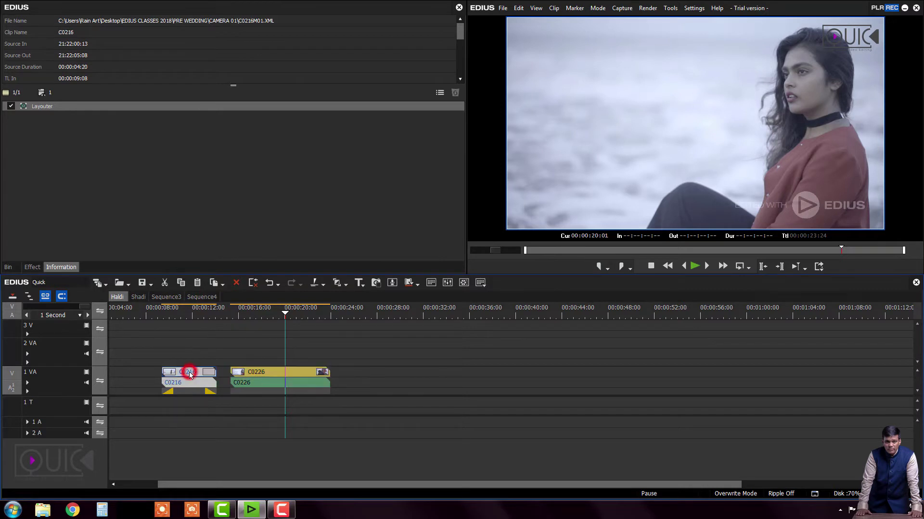
left_click(221, 285)
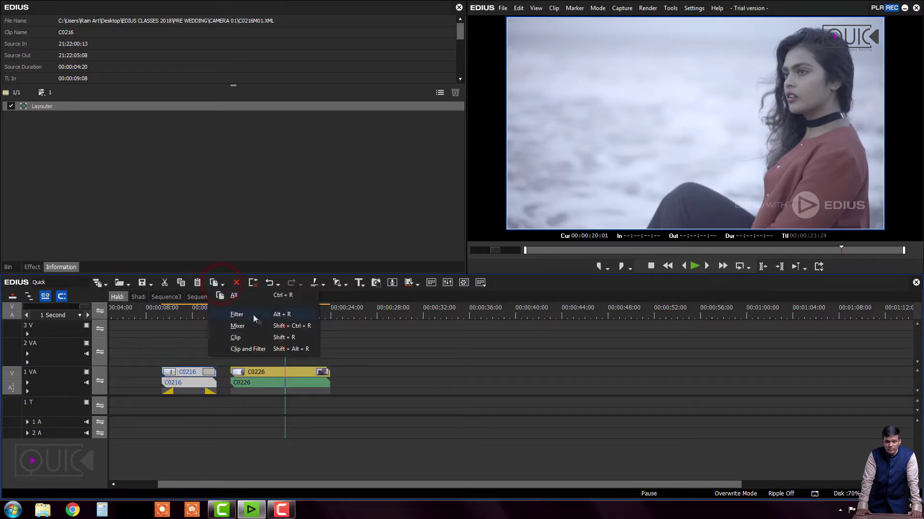
left_click(299, 339)
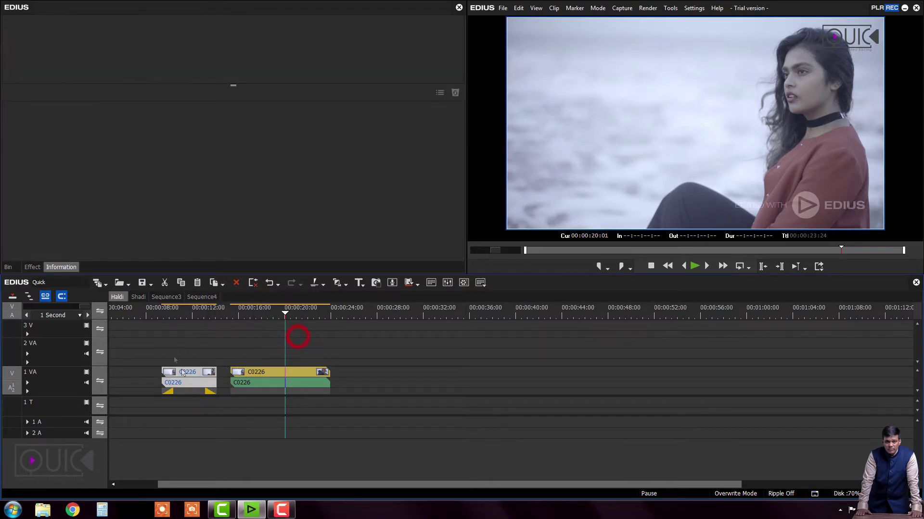
Preview the replaced clip and delete the second C0226 clip from track 1 VA
left_click_drag(180, 316, 188, 348)
left_click(186, 371)
left_click(237, 345)
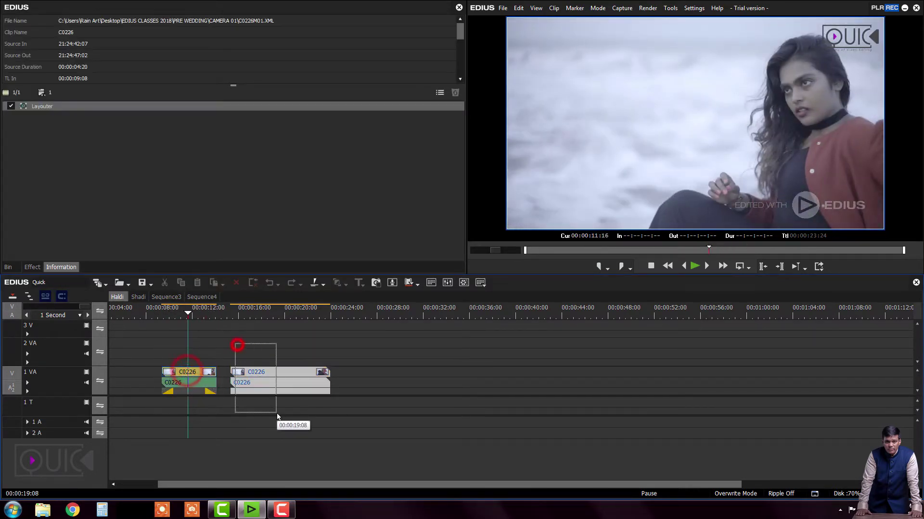
key("Delete")
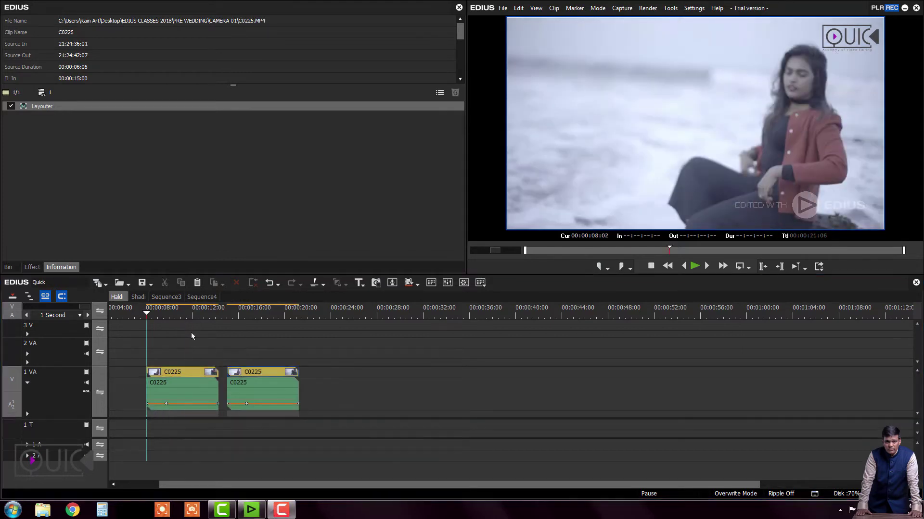
Add a 2D Push transition at the start and a transition at the end of the first C0225 clip's mixer area
left_click(33, 267)
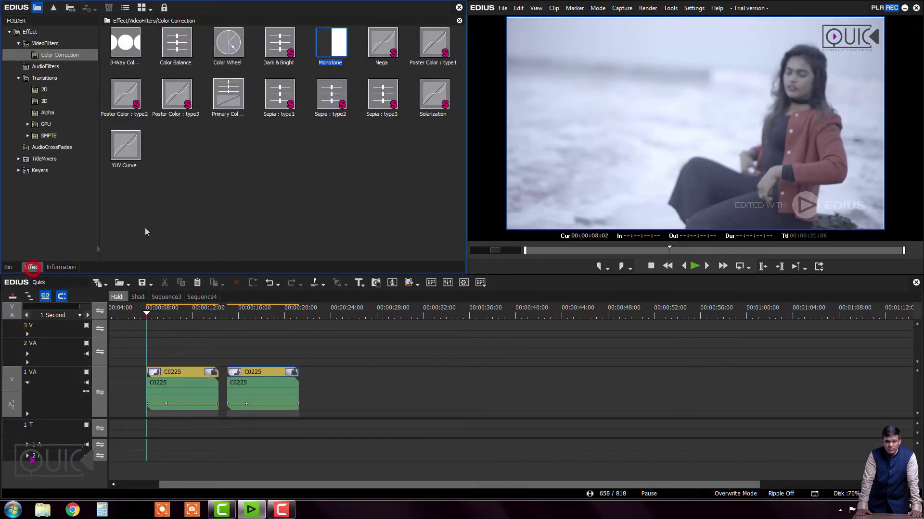
left_click(185, 385)
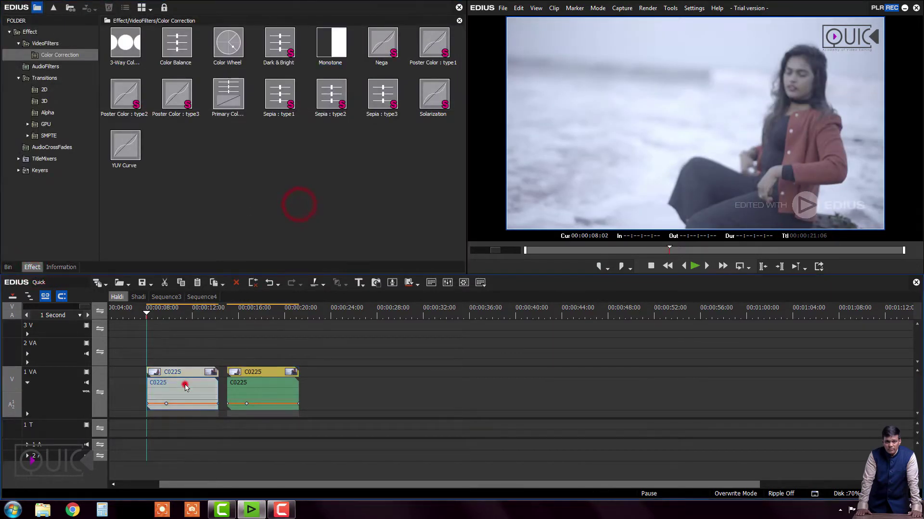
left_click(44, 89)
left_click_drag(183, 93, 153, 414)
left_click_drag(214, 419, 214, 417)
left_click_drag(165, 313, 175, 318)
Apply the Monotone color correction filter to the first C0225 clip and play it back
left_click(32, 267)
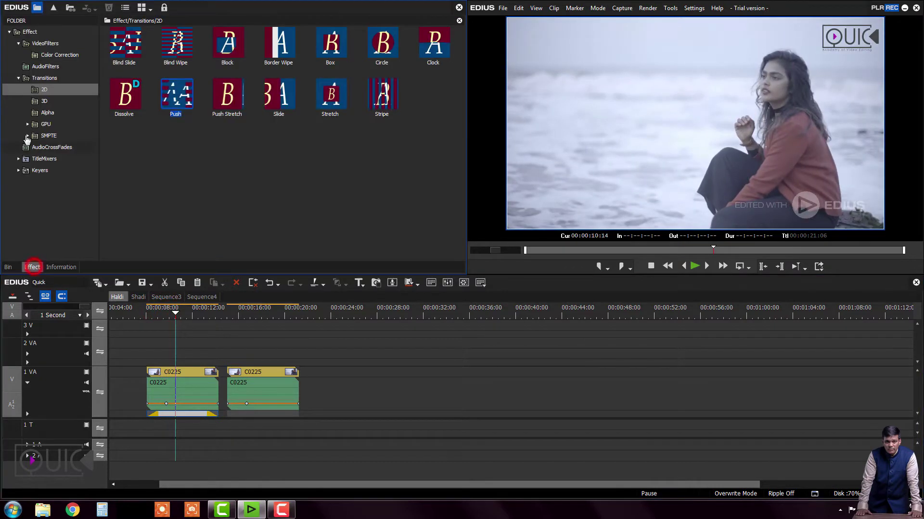
left_click(57, 55)
left_click_drag(331, 126, 207, 372)
left_click_drag(177, 315, 148, 348)
key("space")
left_click(190, 310)
Inspect the filters on the first C0225 clip and compare them with the second C0225 clip
left_click(187, 373)
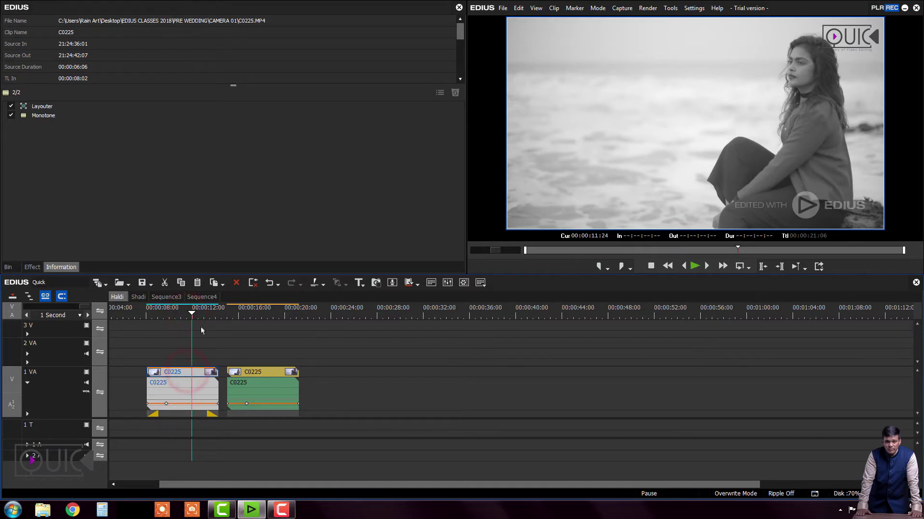
left_click_drag(191, 313, 183, 313)
left_click(186, 373)
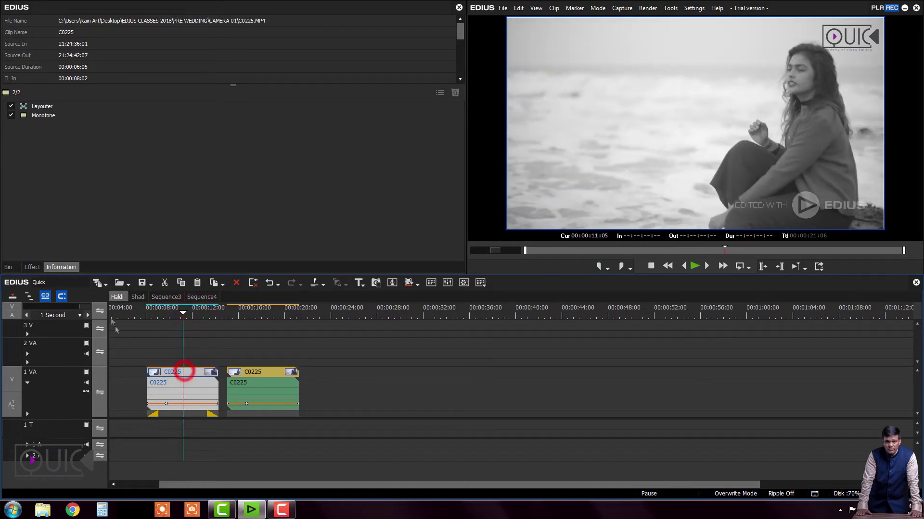
left_click(190, 376)
left_click(187, 375)
left_click(187, 374)
left_click(262, 376)
Copy the first C0225 clip, replace only the filters of the second C0225 clip with its filters, and preview the second clip
left_click(193, 378)
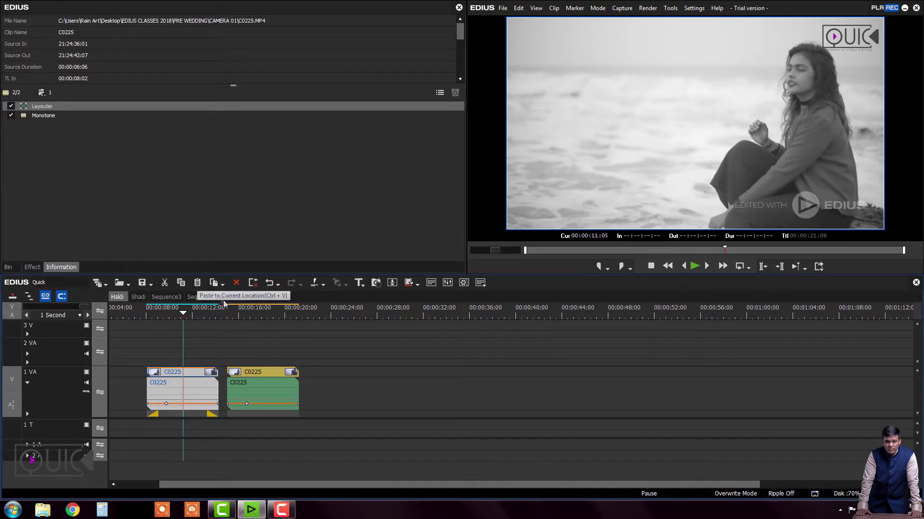
left_click(223, 285)
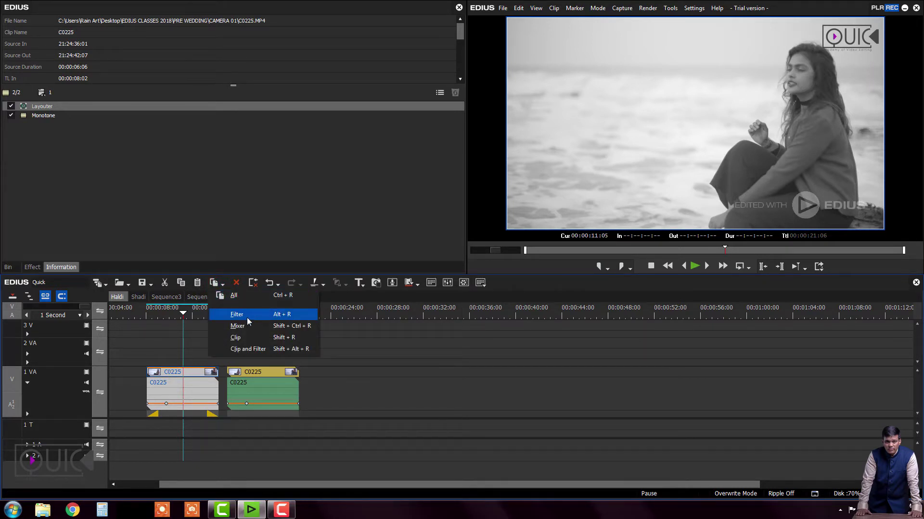
left_click(252, 376)
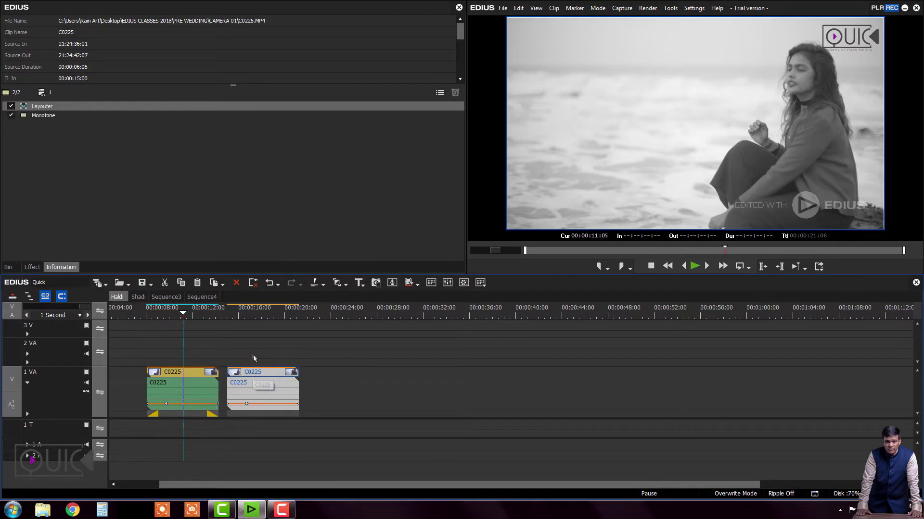
left_click_drag(243, 315, 271, 340)
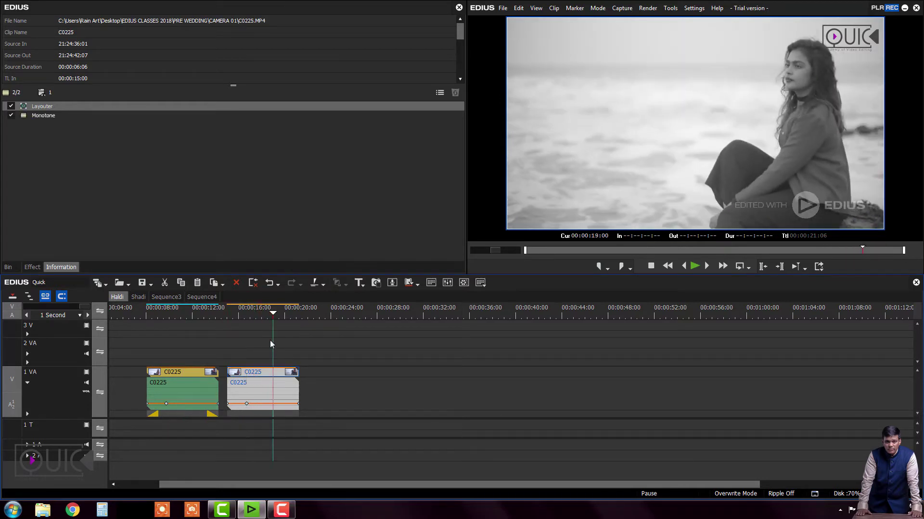
Remove the Monotone filter from the second C0225 clip and select the first C0225 clip
left_click(266, 382)
left_click(56, 116)
key("Delete")
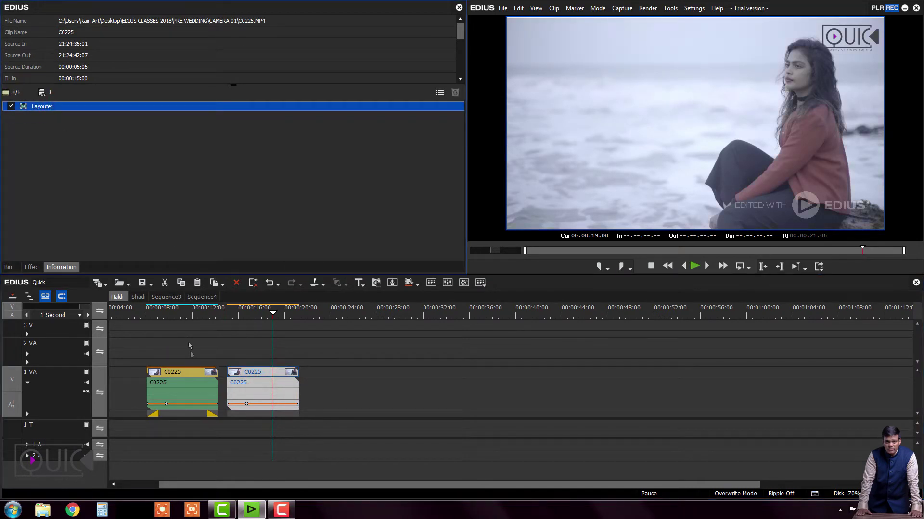
left_click(190, 375)
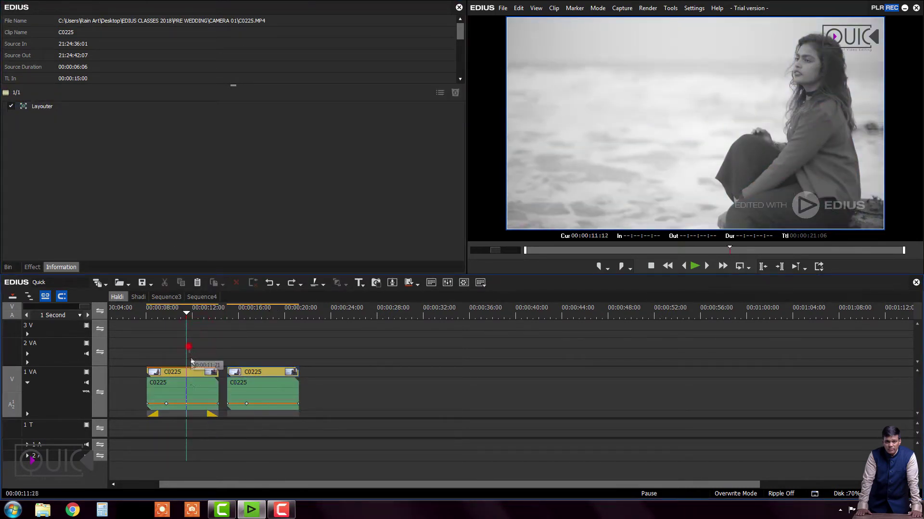
Replace only the mixer effects of the second C0225 clip with those of the first C0225 clip, and preview the second clip
left_click(196, 415)
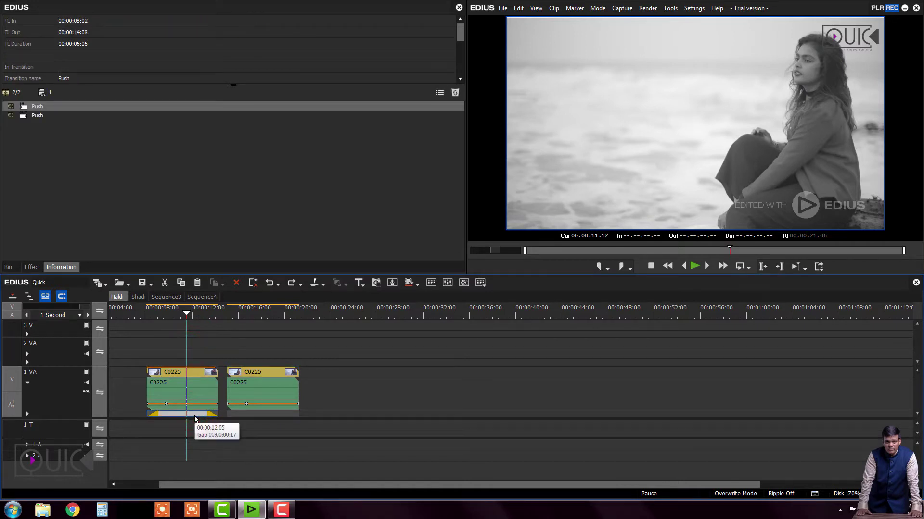
left_click(190, 378)
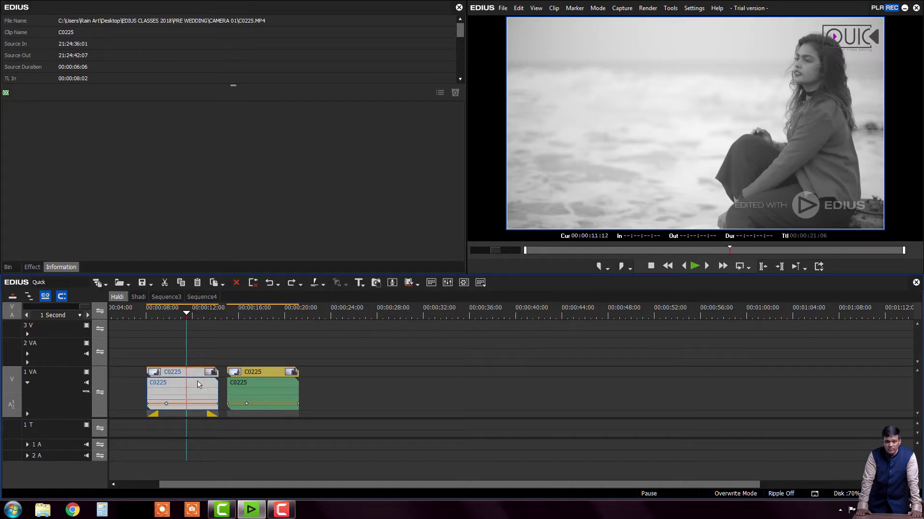
left_click(241, 385)
left_click(222, 284)
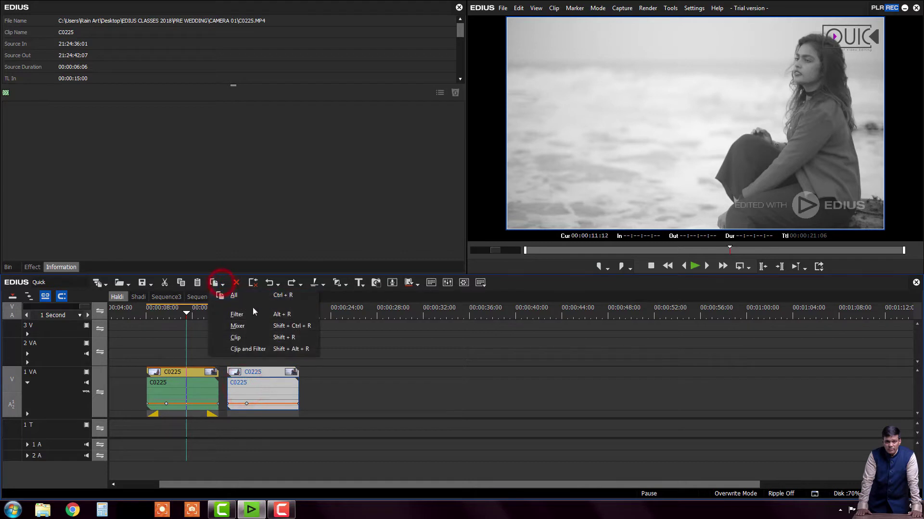
left_click(284, 327)
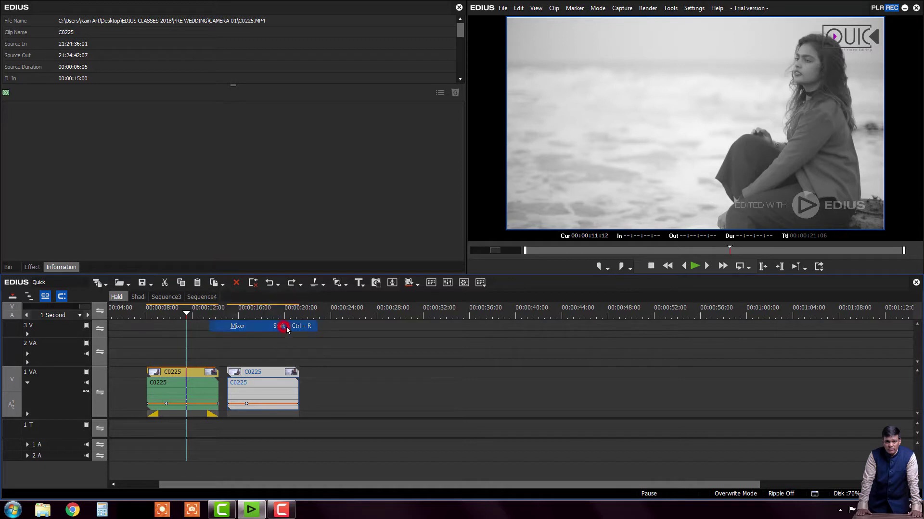
left_click(253, 414)
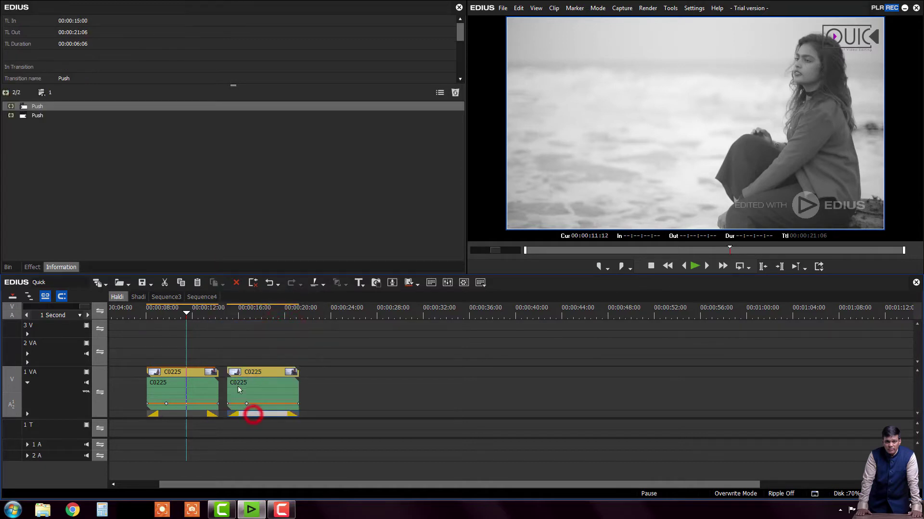
left_click(228, 310)
key("space")
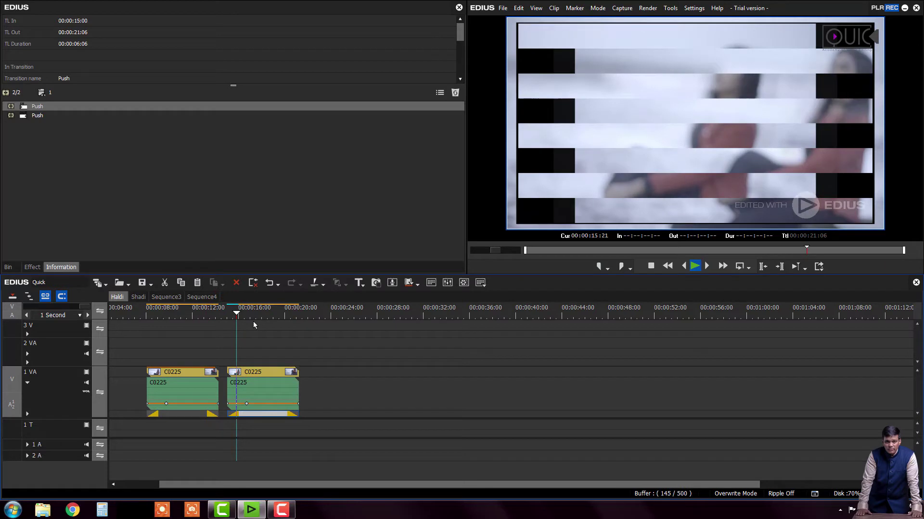
left_click(267, 312)
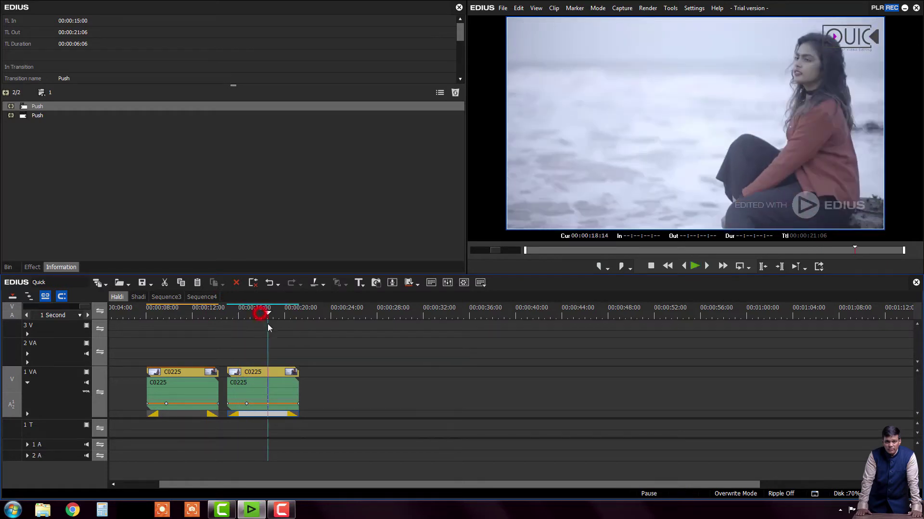
Compare the filters and mixer transitions of the first C0225 clip with those of the second C0225 clip
left_click(272, 415)
left_click(178, 390)
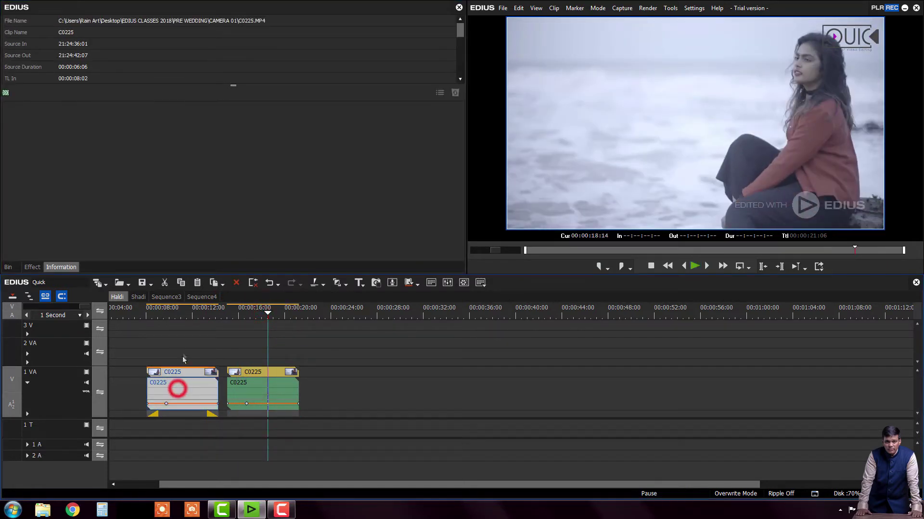
left_click(187, 374)
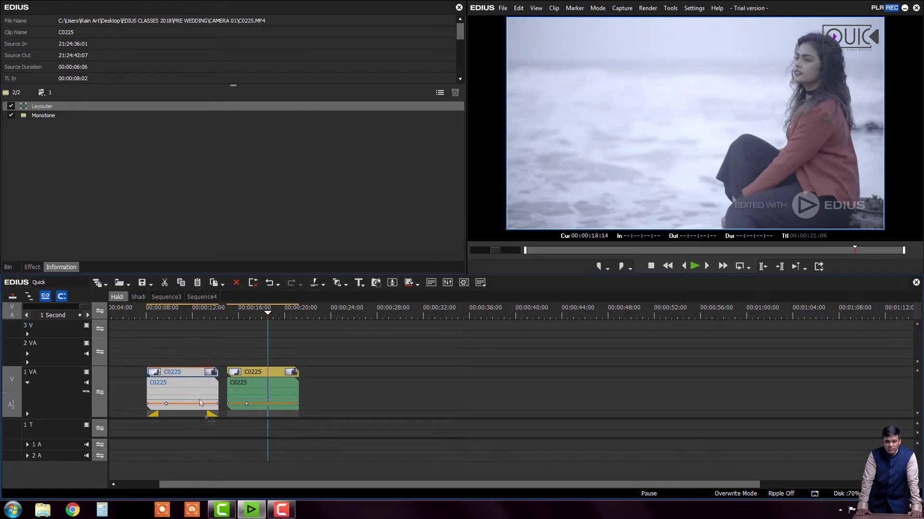
left_click(197, 415)
left_click(179, 313)
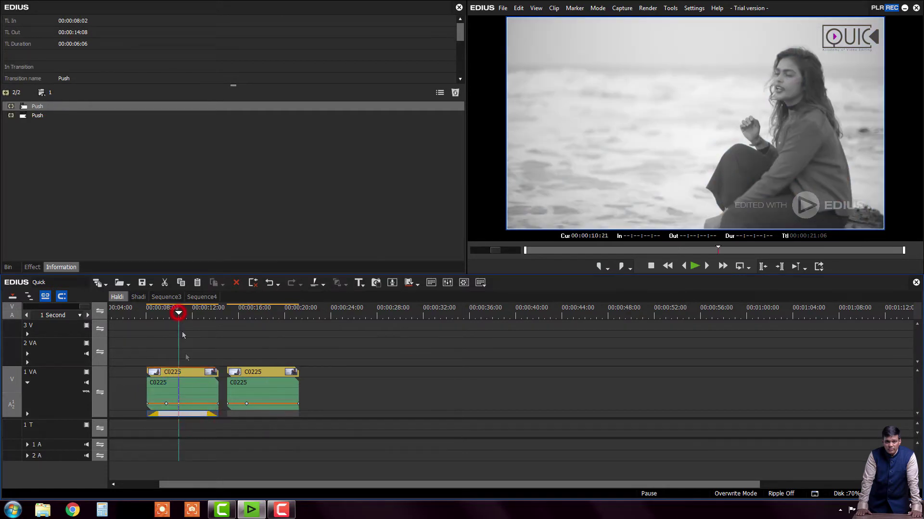
left_click(186, 372)
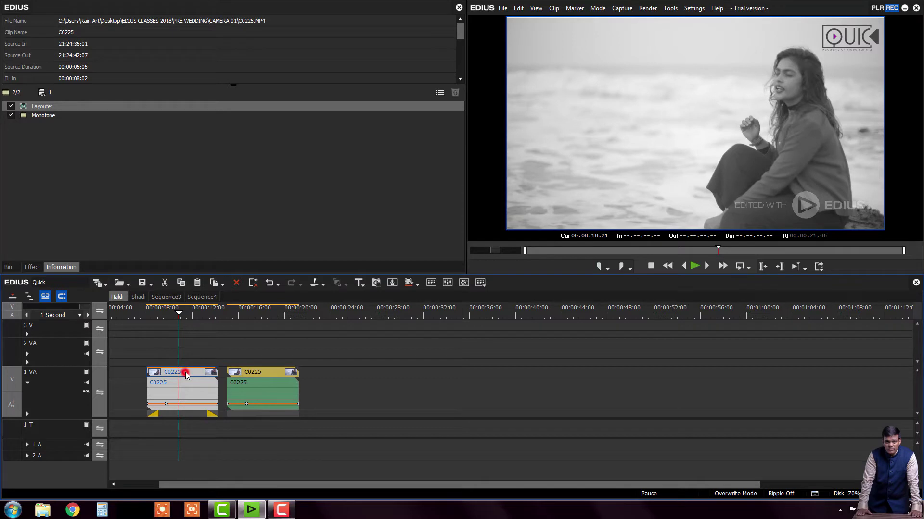
left_click(254, 373)
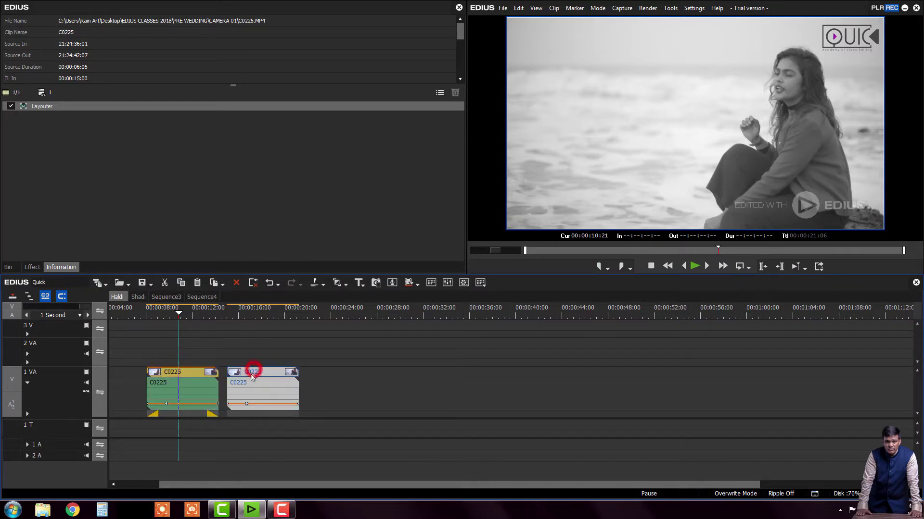
left_click_drag(192, 353, 196, 398)
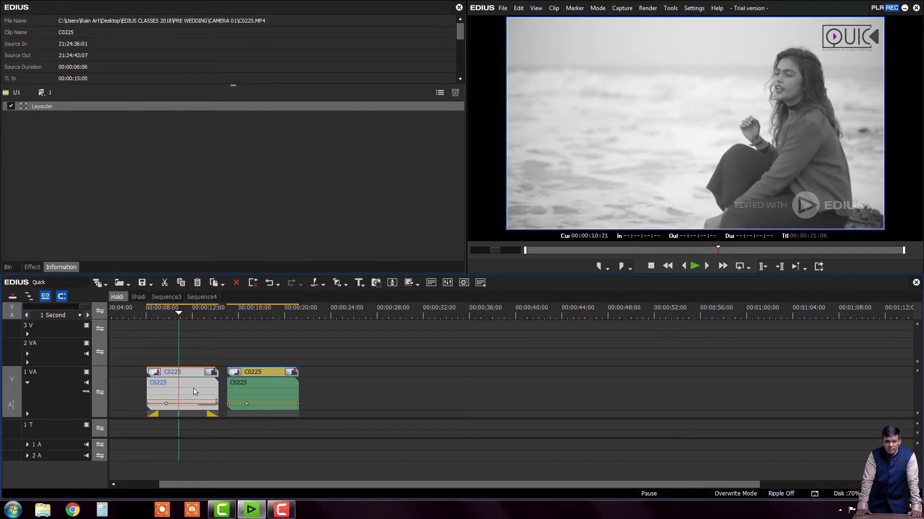
Replace the clip and filters of the second C0225 clip with those of the first, and check its applied filters
left_click(253, 378)
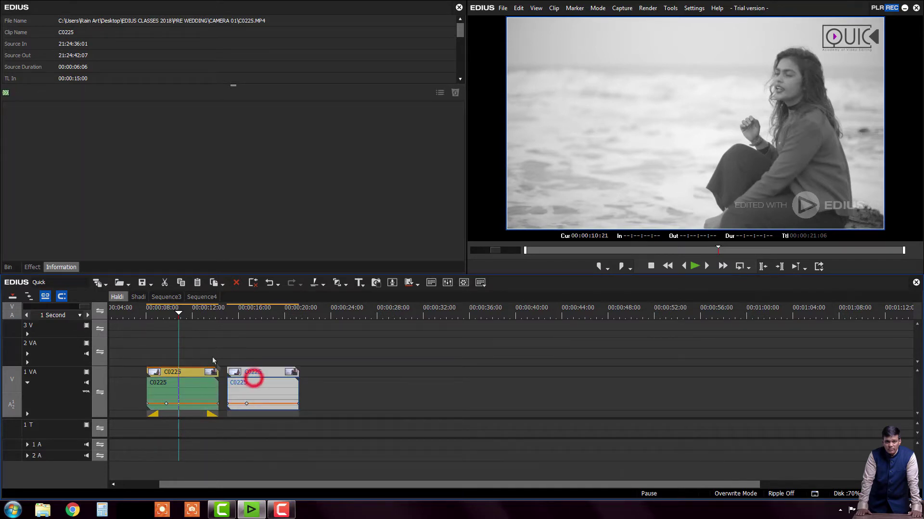
left_click(223, 283)
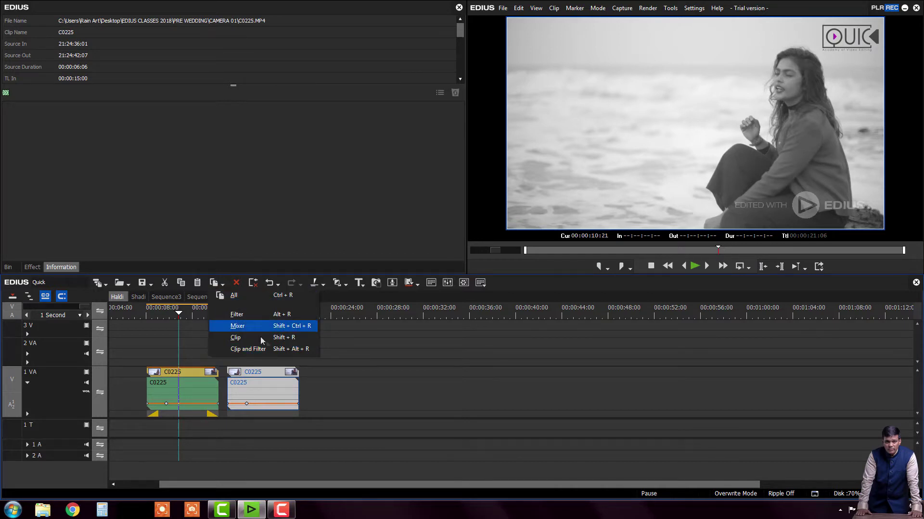
left_click(272, 348)
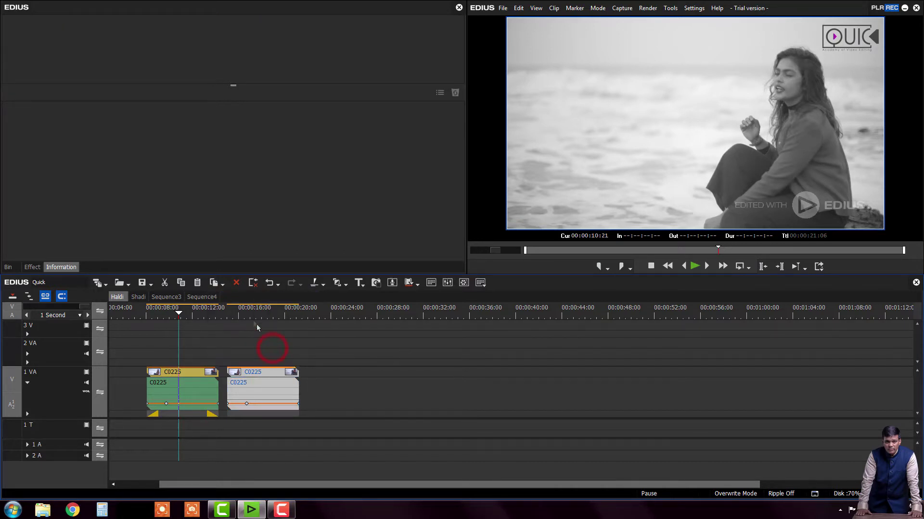
left_click_drag(236, 313, 257, 322)
left_click(263, 375)
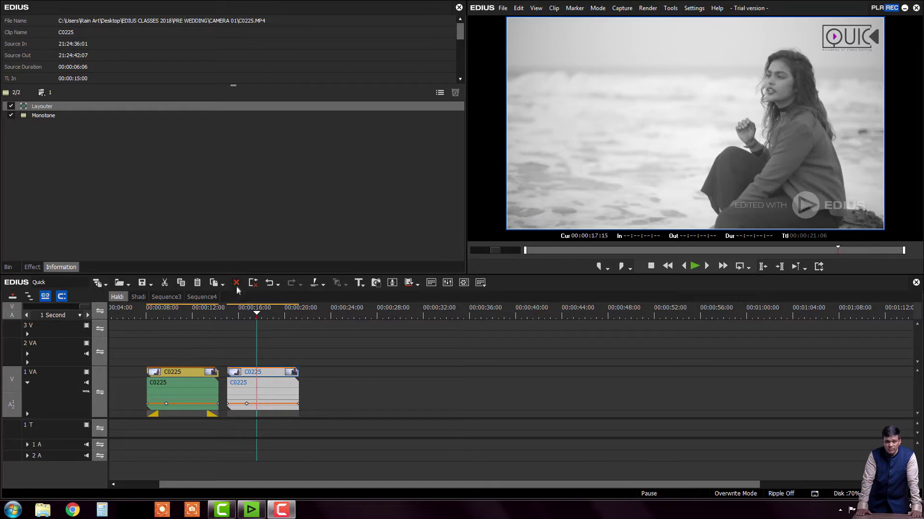
Delete the second C0225 clip and move the playhead back over the remaining C0225 clip
left_click(260, 373)
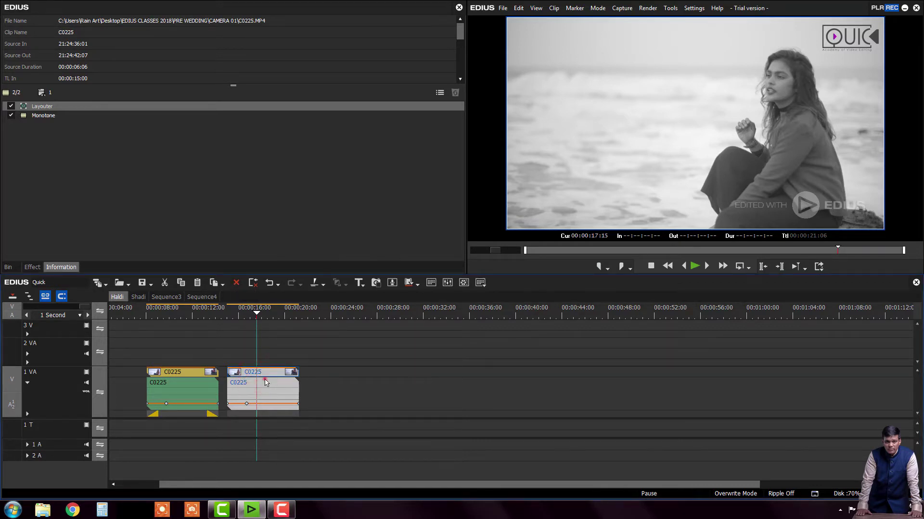
left_click(265, 383)
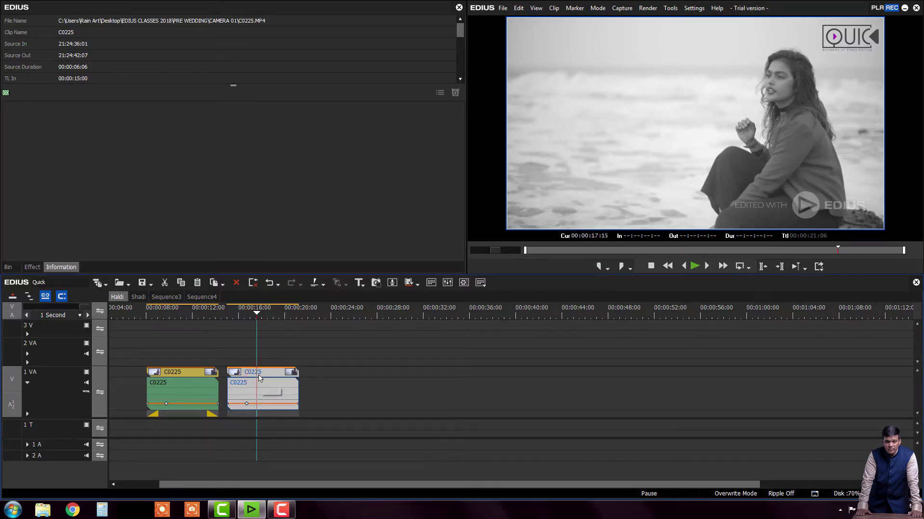
left_click(257, 375)
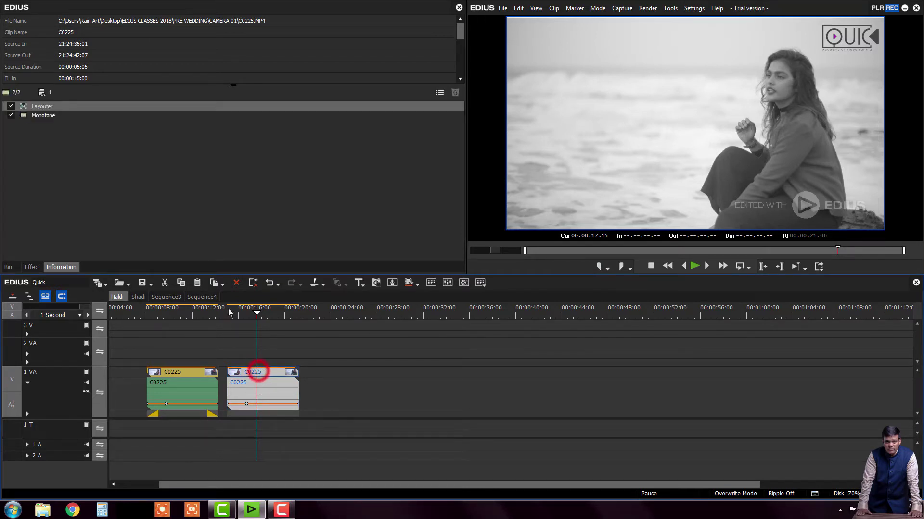
left_click(236, 284)
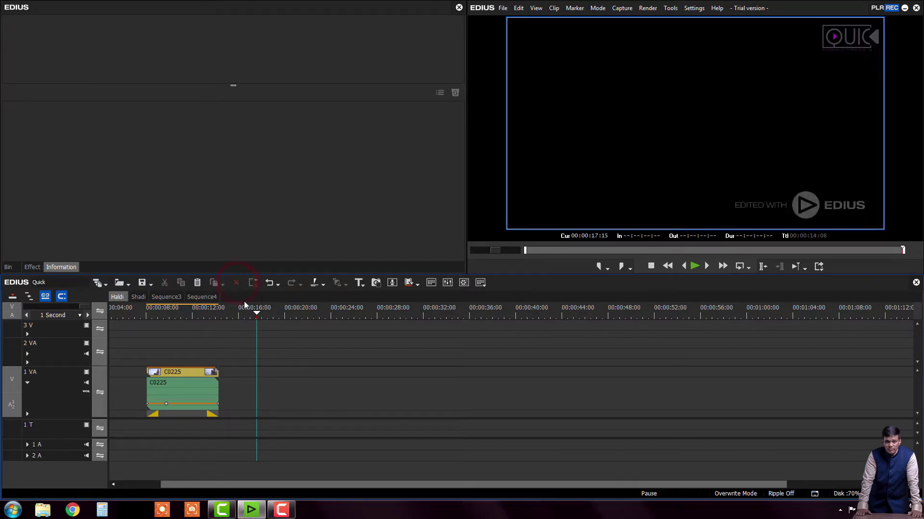
left_click(201, 315)
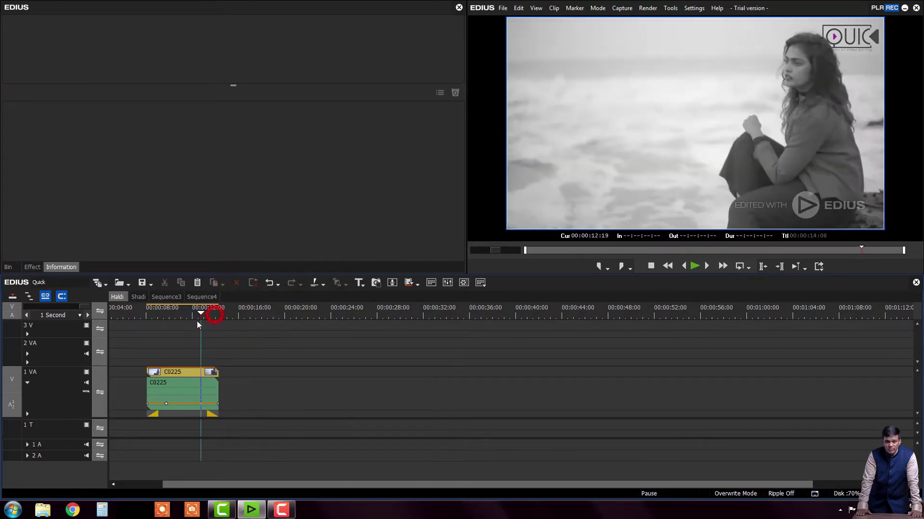
Add the six bin clips from the second C0224 through the first C0227 right after the C0225 clip on track 1 VA
left_click(191, 375)
left_click(12, 268)
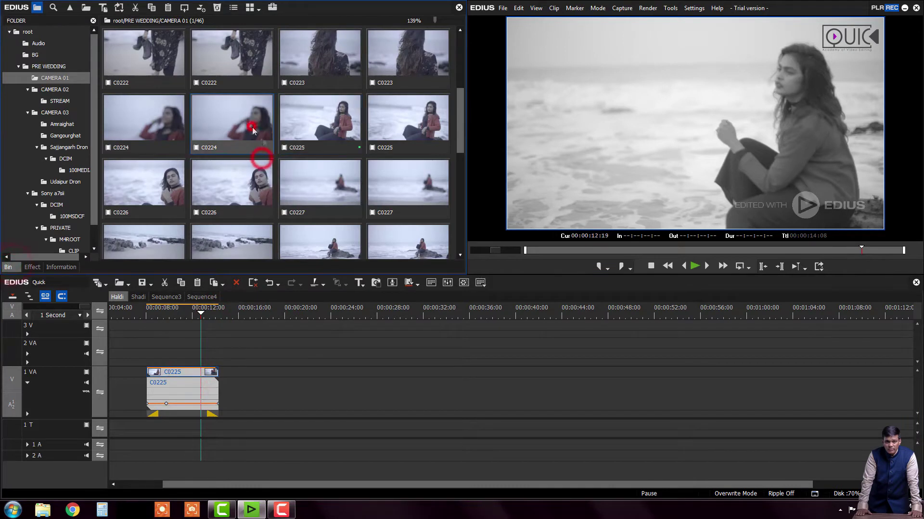
left_click(327, 196)
left_click(254, 125)
left_click_drag(254, 126, 306, 383)
left_click(306, 382)
Delete the C0225 clip that follows C0224 without closing the gap, and undo the deletion
left_click(312, 387)
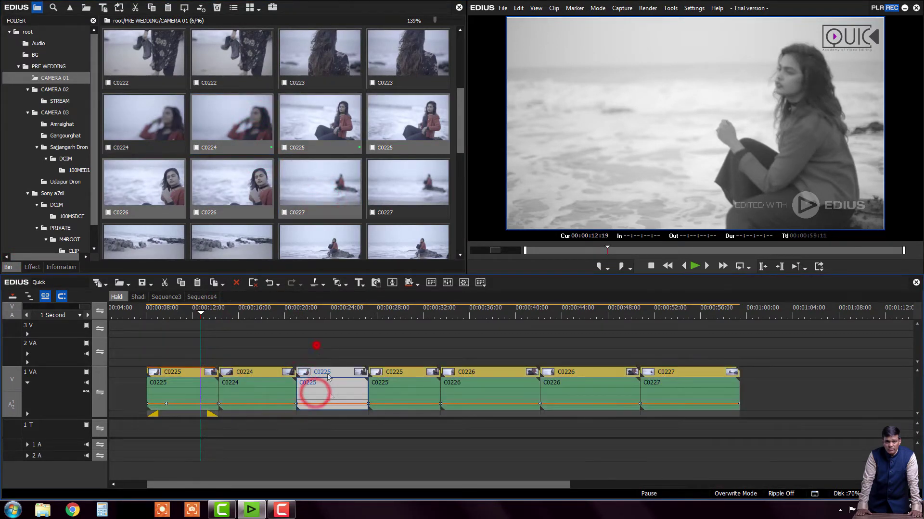
key("Delete")
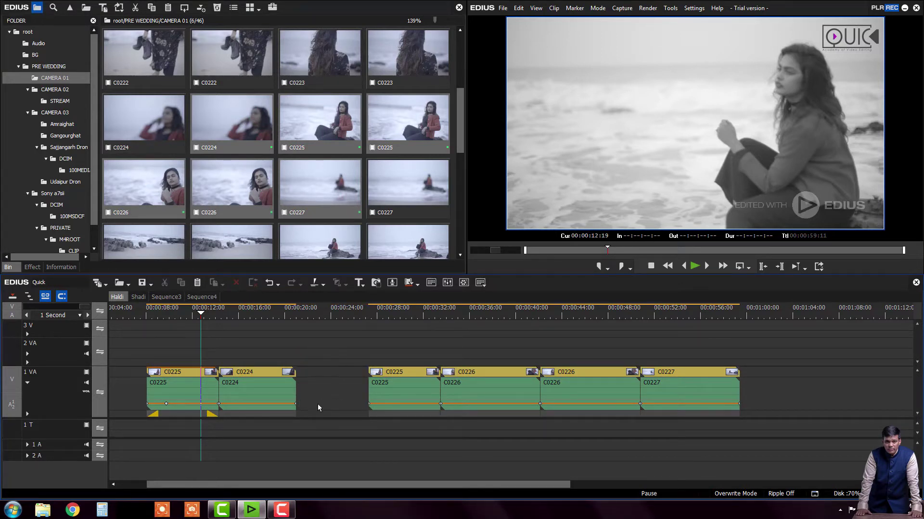
key("ctrl+z")
Ripple delete the C0225 clip that follows C0224 to close the gap, and undo the ripple delete
left_click(332, 381)
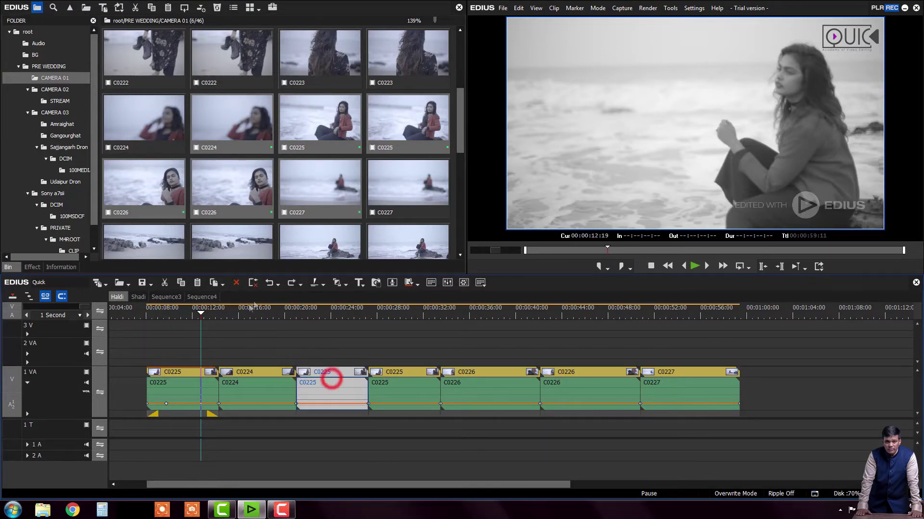
left_click(333, 378)
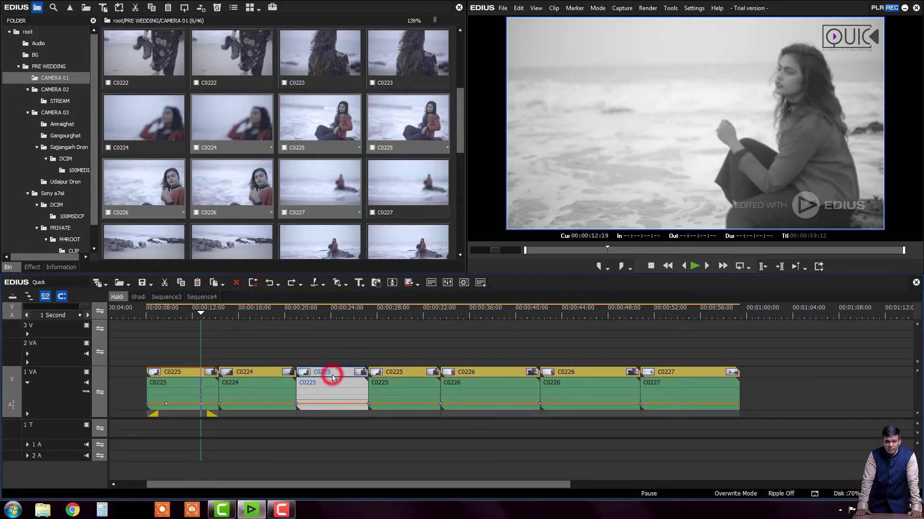
left_click(254, 283)
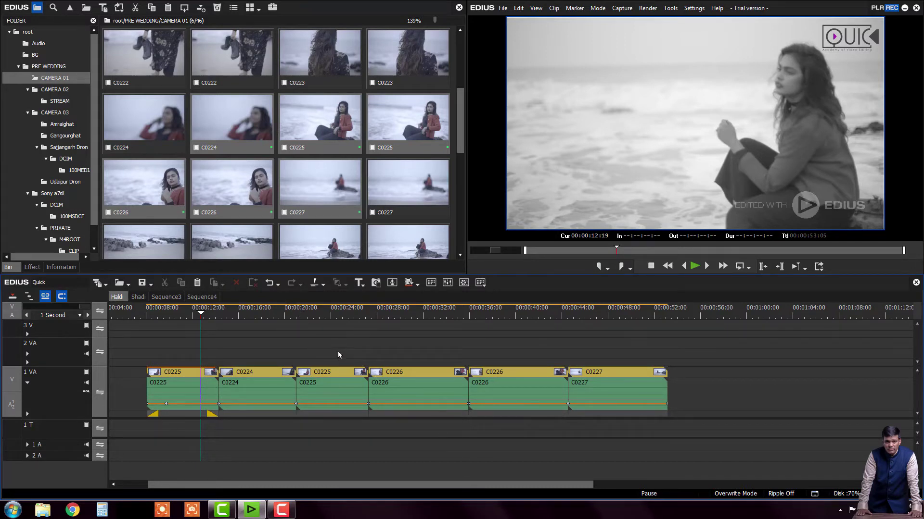
key("ctrl+z")
Ripple delete the C0225 clip that follows C0224 again
left_click(341, 380)
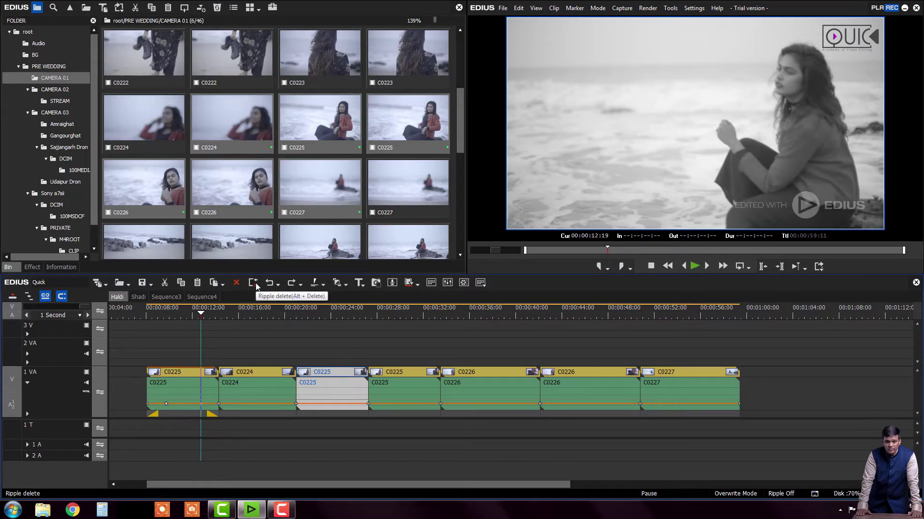
left_click(329, 382)
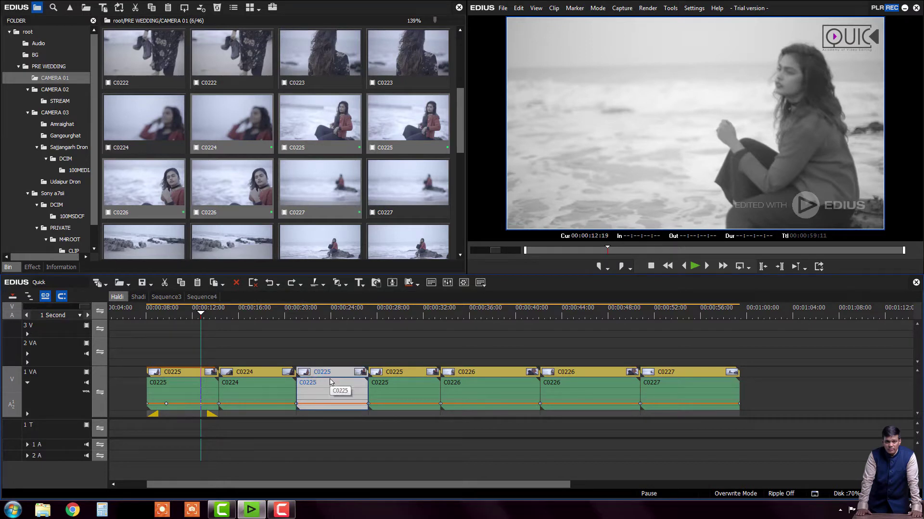
key("alt+Delete")
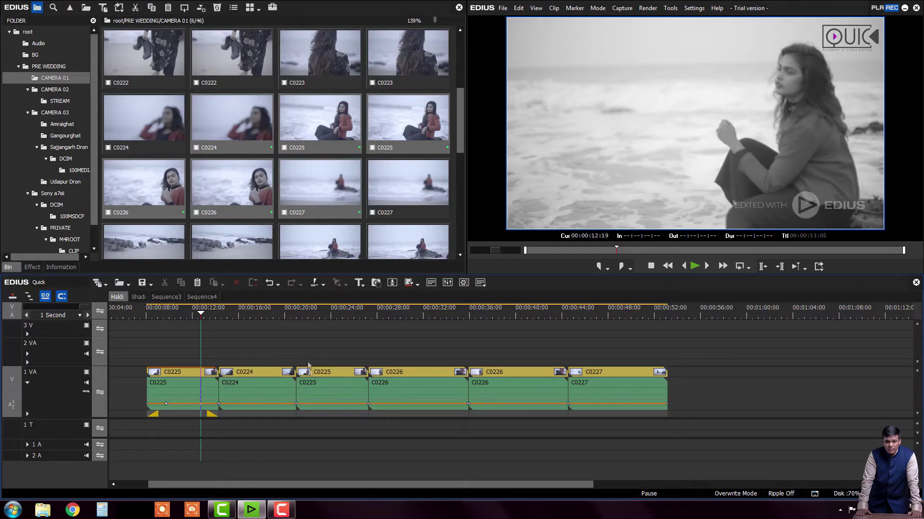
Undo the last ripple delete and the insertion of the six clips, and redo the insertion
left_click(258, 379)
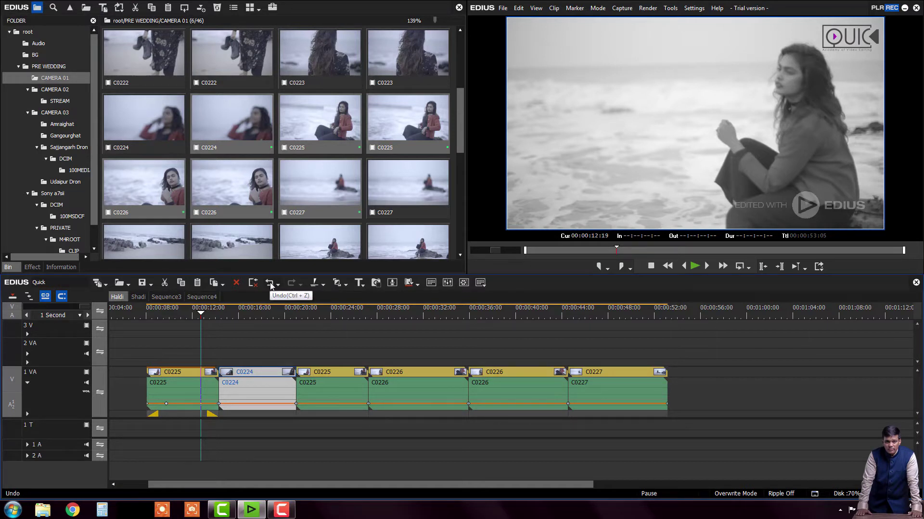
left_click(270, 284)
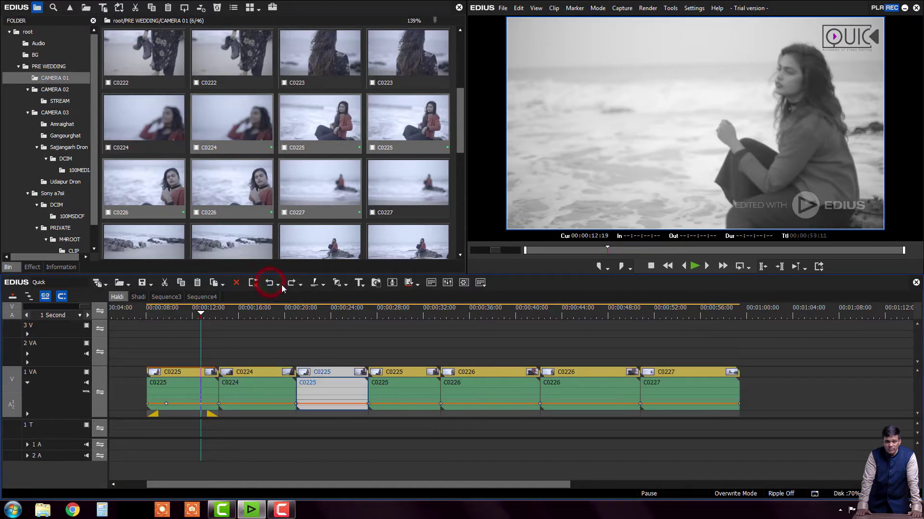
left_click(279, 283)
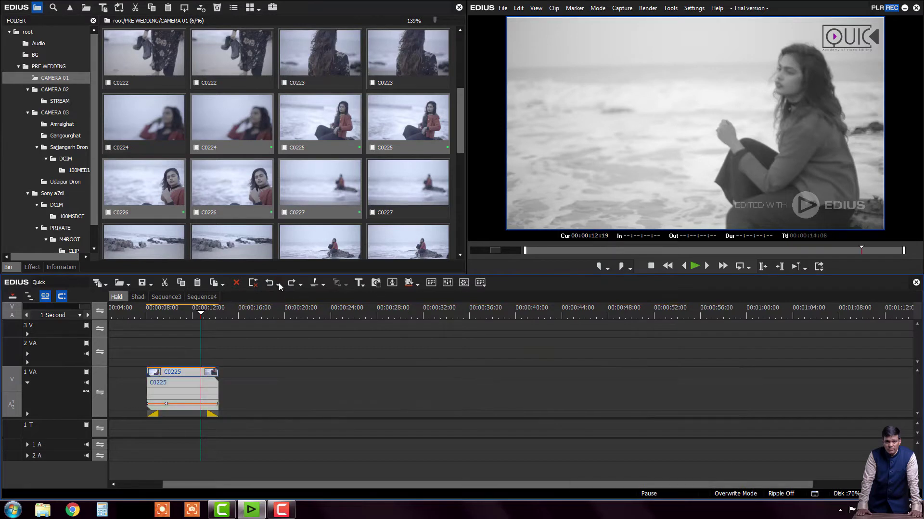
left_click(291, 283)
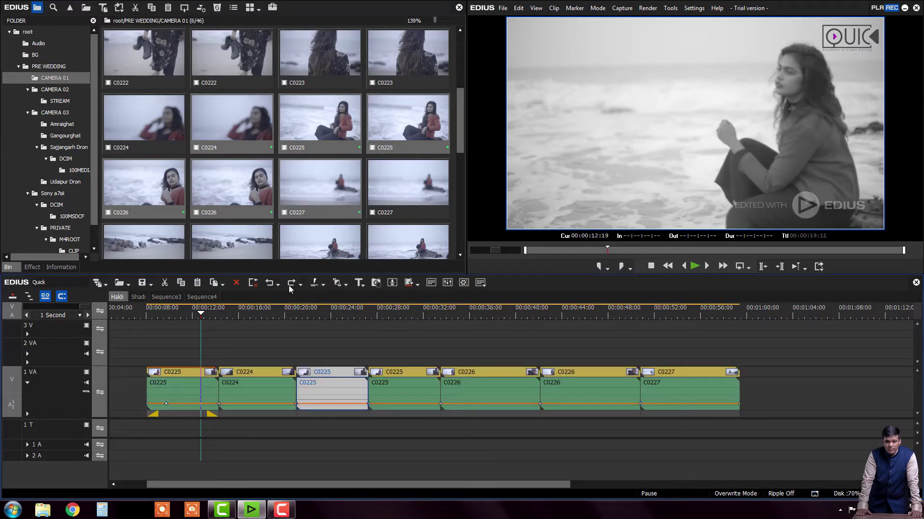
Redo the ripple delete of the C0225 clip that follows C0224
left_click(291, 284)
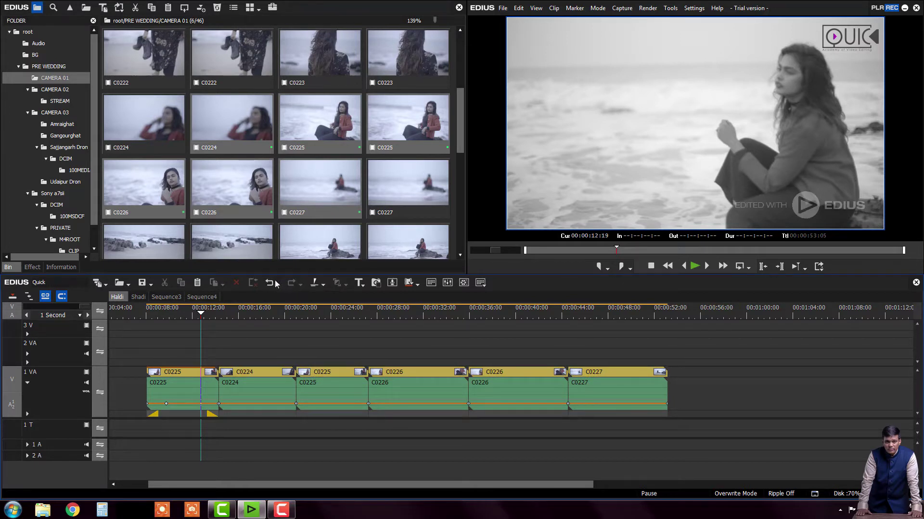
Split the C0224 clip at 00:00:17:02 and undo the split, twice in a row
left_click(269, 378)
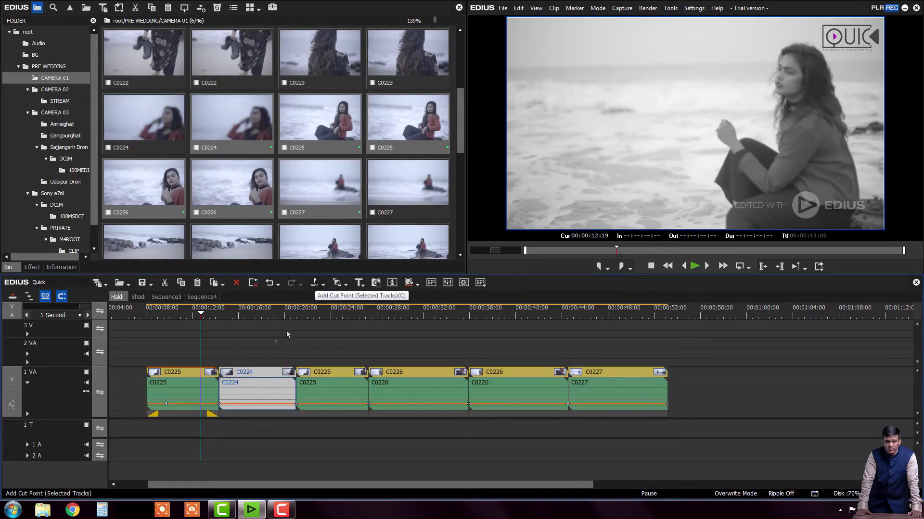
left_click_drag(239, 316, 251, 332)
left_click(269, 372)
left_click(261, 380)
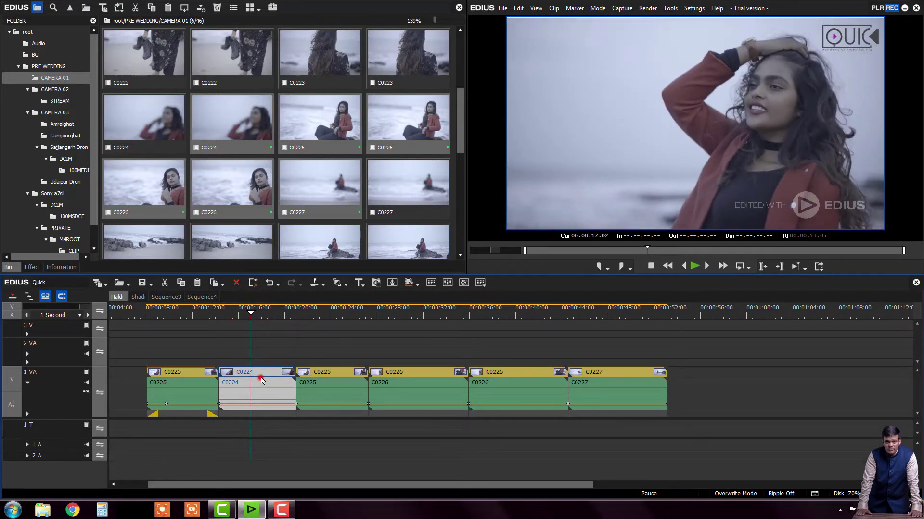
left_click(314, 284)
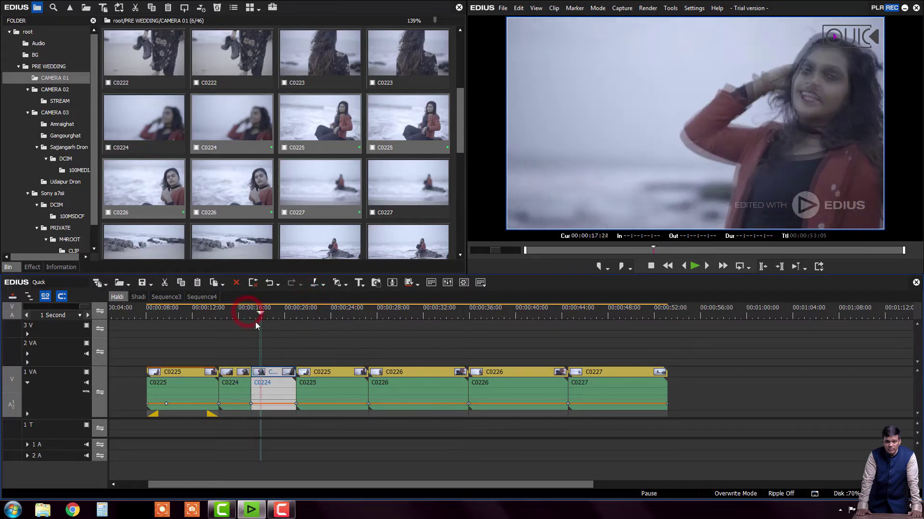
key("ctrl+z")
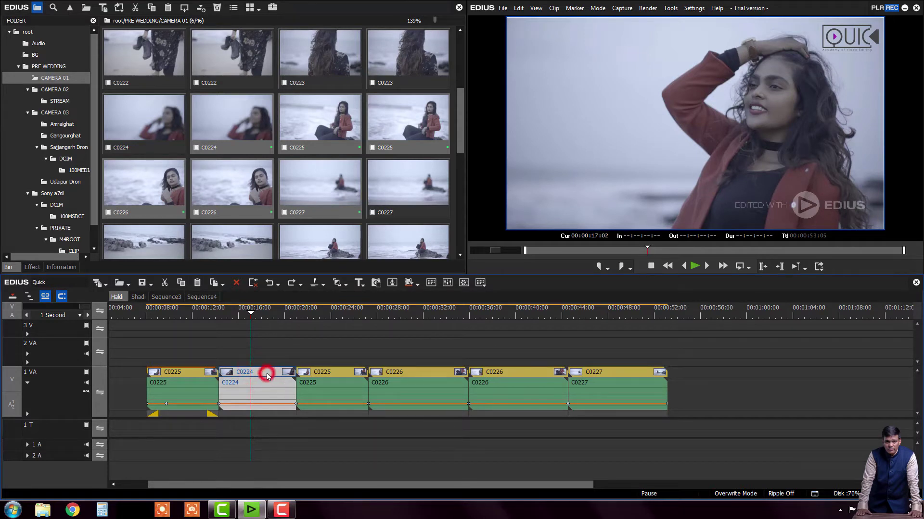
key("c")
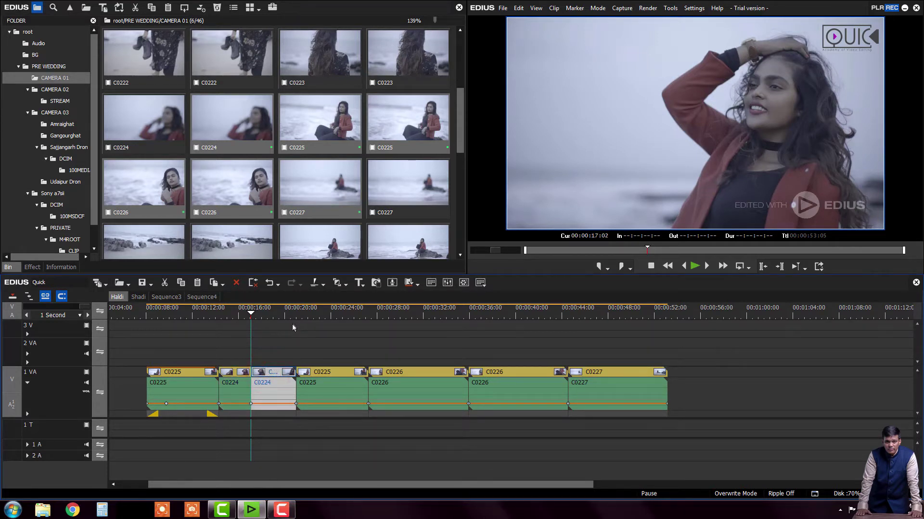
key("ctrl+z")
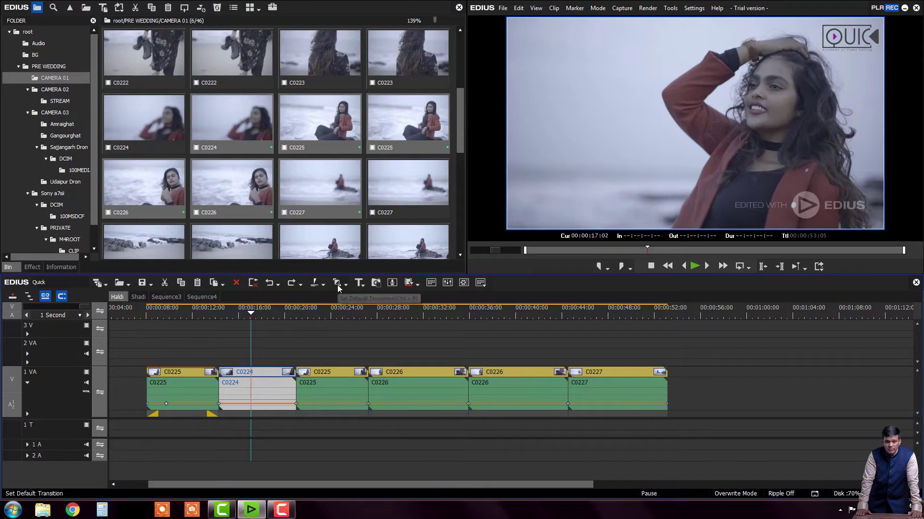
Select the C0224 and C0225 clips around their shared edit point and examine the available 2D transitions, such as Clock
left_click(285, 374)
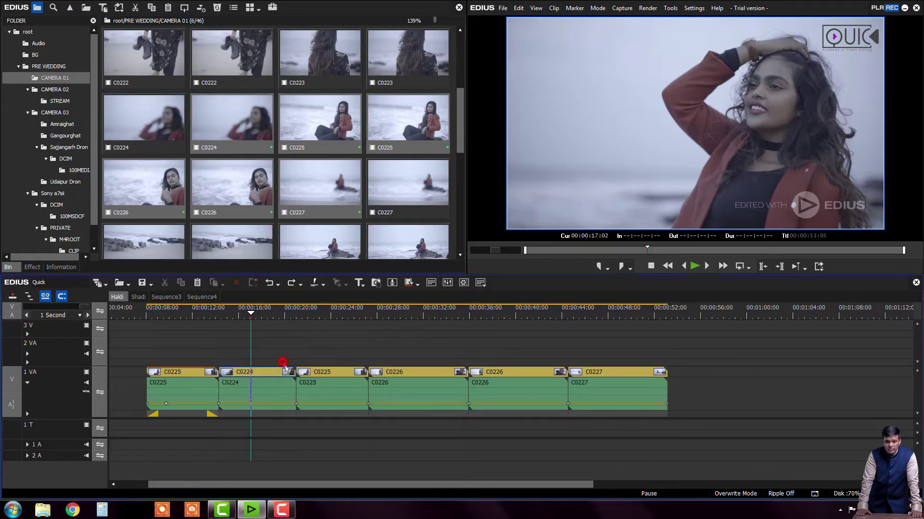
left_click_drag(283, 338, 324, 401)
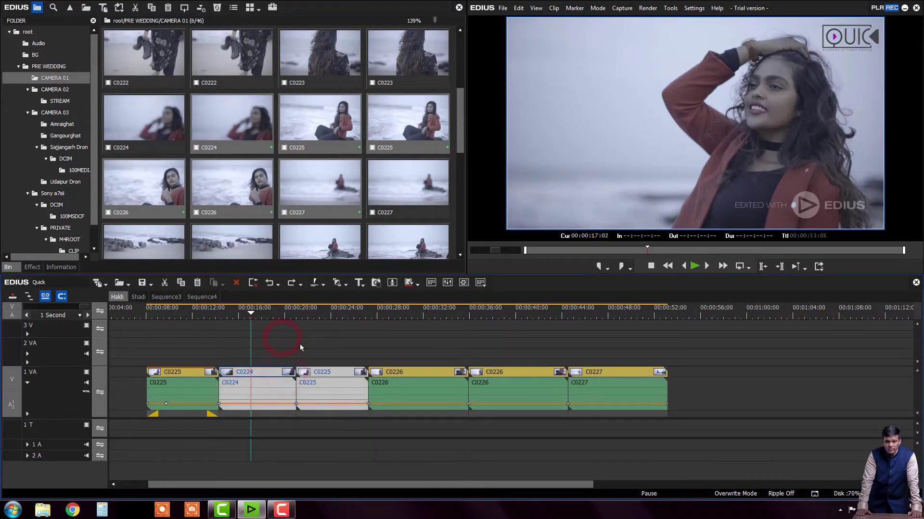
left_click(283, 315)
left_click(18, 68)
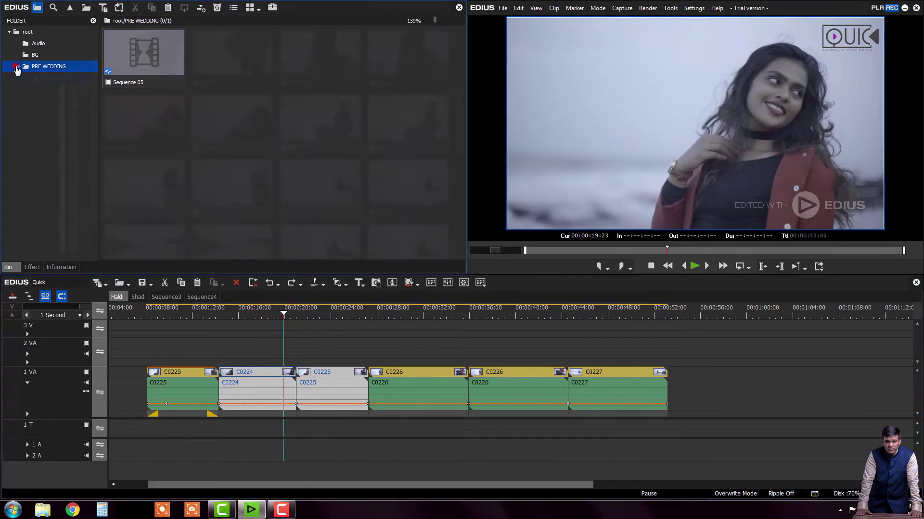
left_click(31, 267)
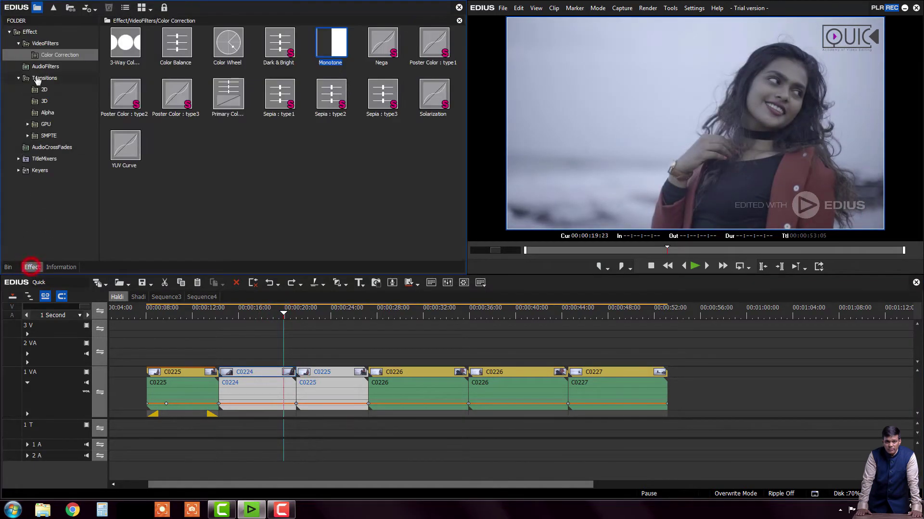
left_click(35, 79)
left_click(42, 90)
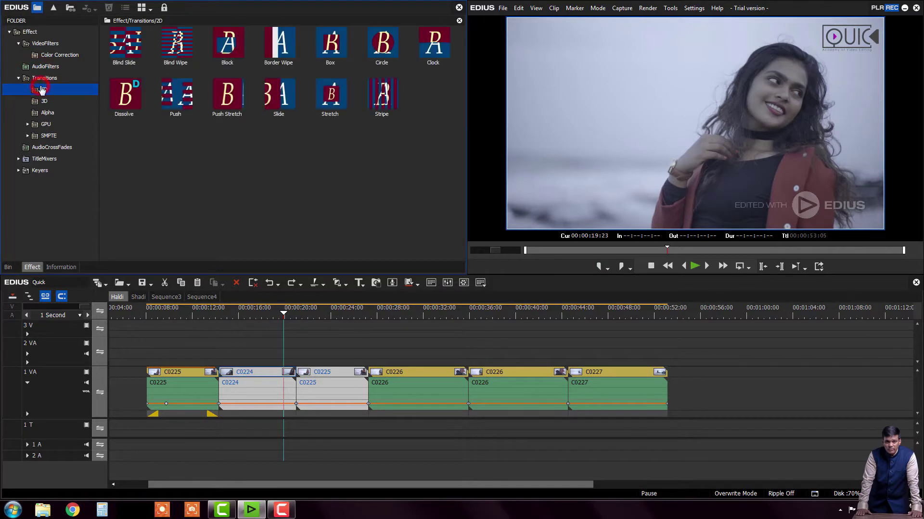
left_click(279, 96)
left_click(436, 45)
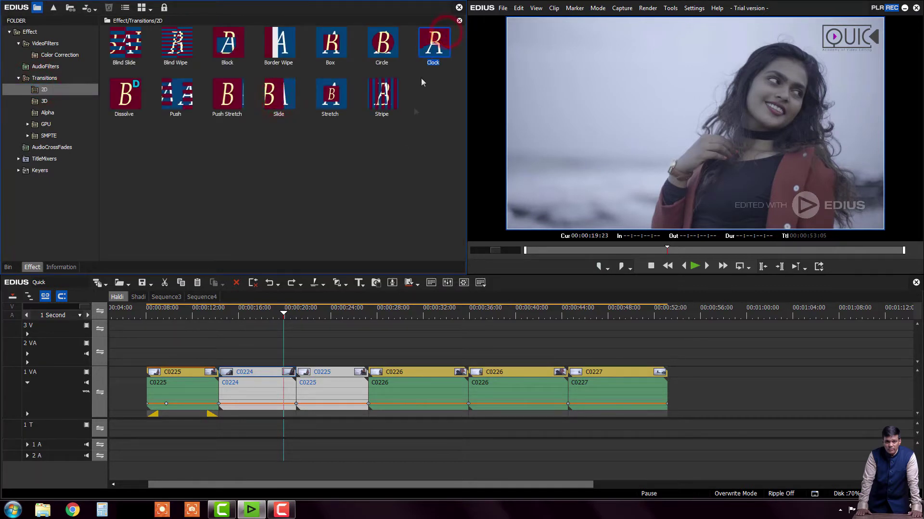
Apply the default transition between C0224 and the C0225 clip after it, and play the result
left_click(290, 352)
left_click(273, 382)
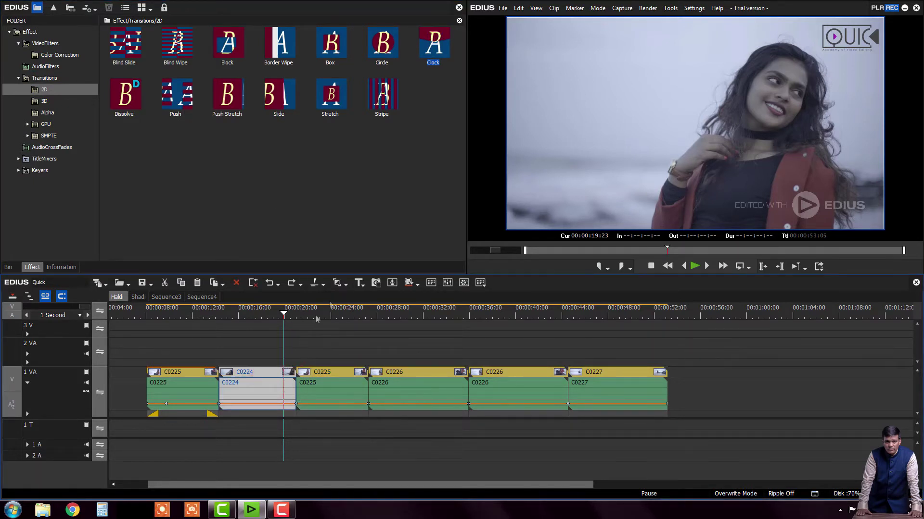
left_click(285, 376)
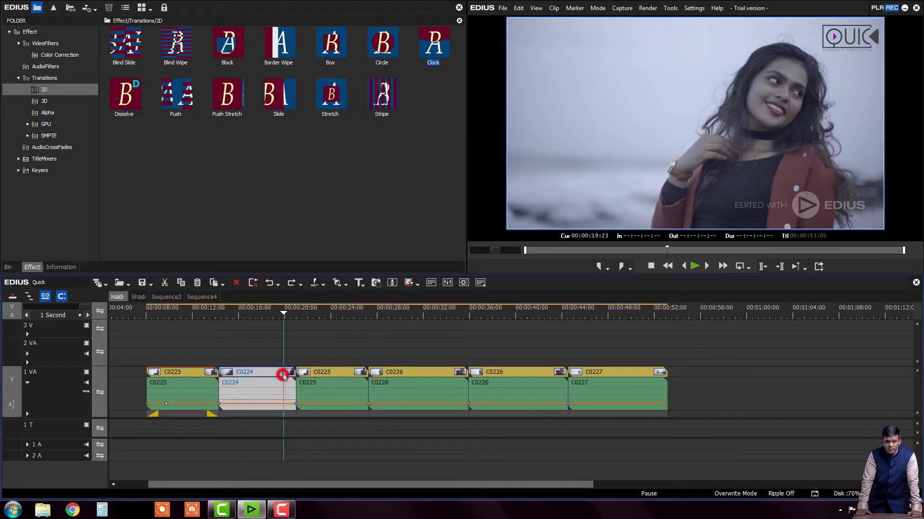
left_click(339, 286)
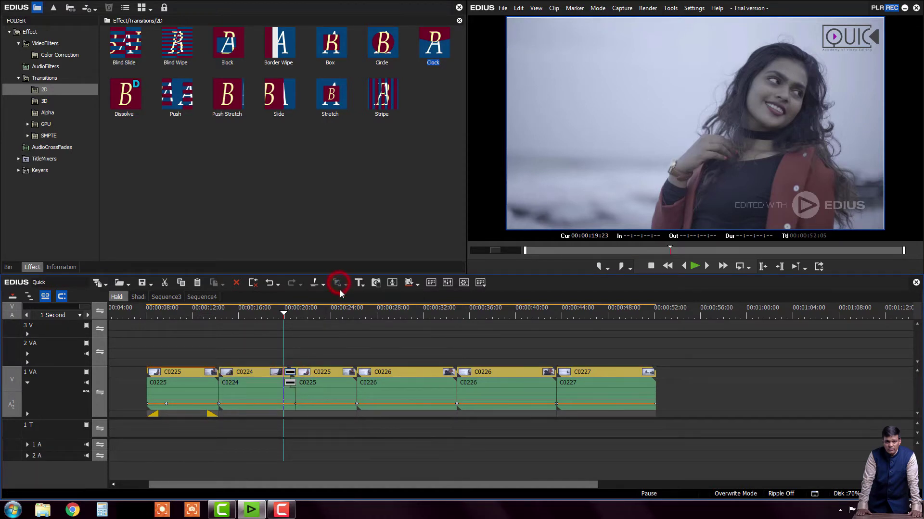
left_click(275, 374)
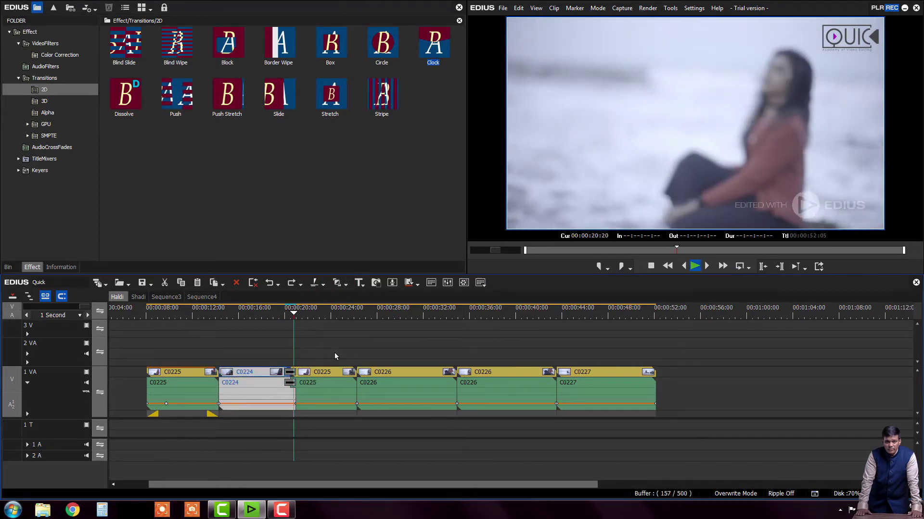
key("space")
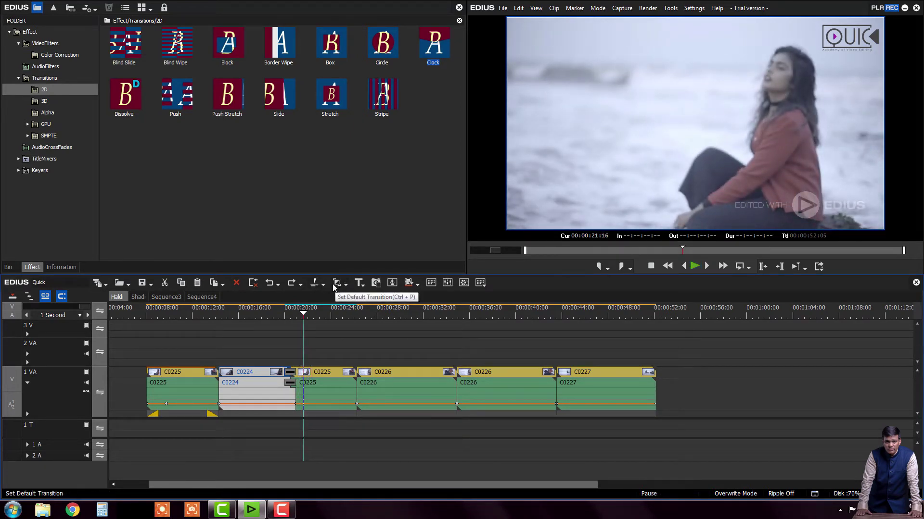
Apply the default transition between C0225 and the first C0226 clip, and play the result
left_click(330, 371)
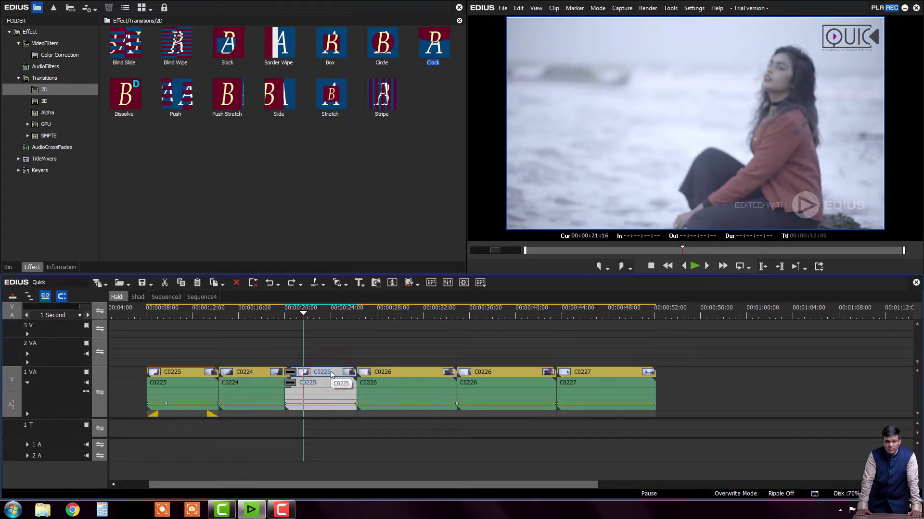
left_click(338, 285)
left_click(411, 374)
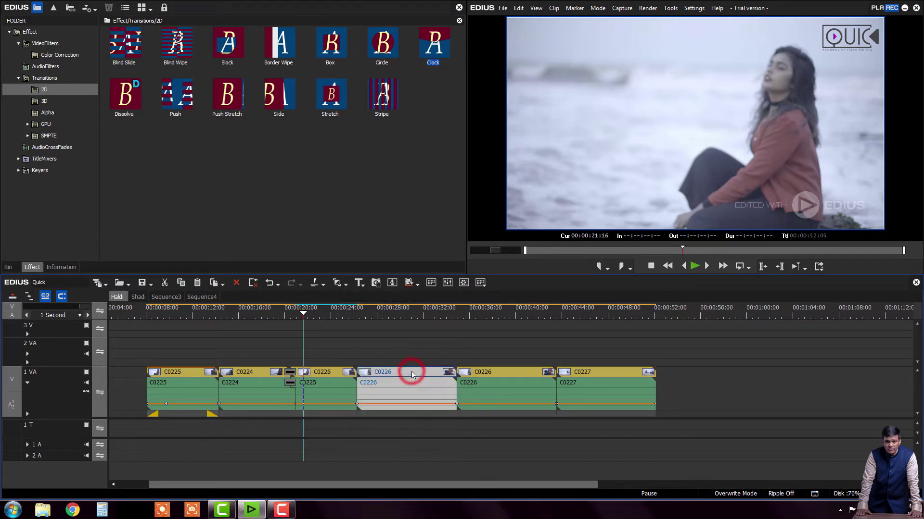
key("ctrl+p")
left_click(330, 312)
key("space")
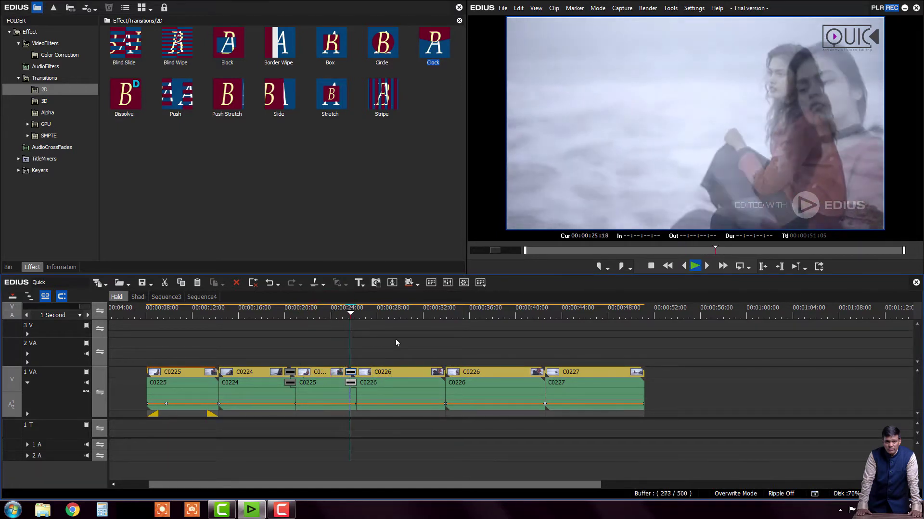
With the first C0226 clip selected, examine the title creation options, including Color Bars, Color Matte and QuickTitler
left_click(388, 375)
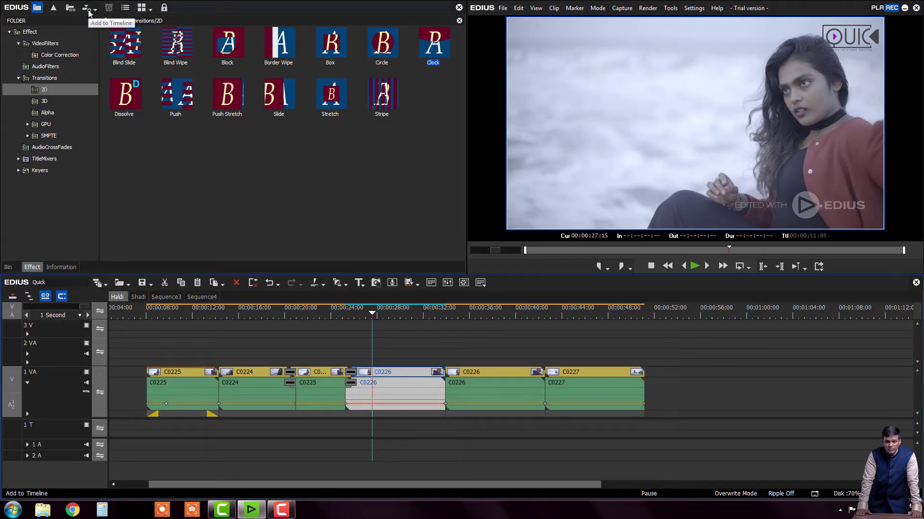
left_click(364, 287)
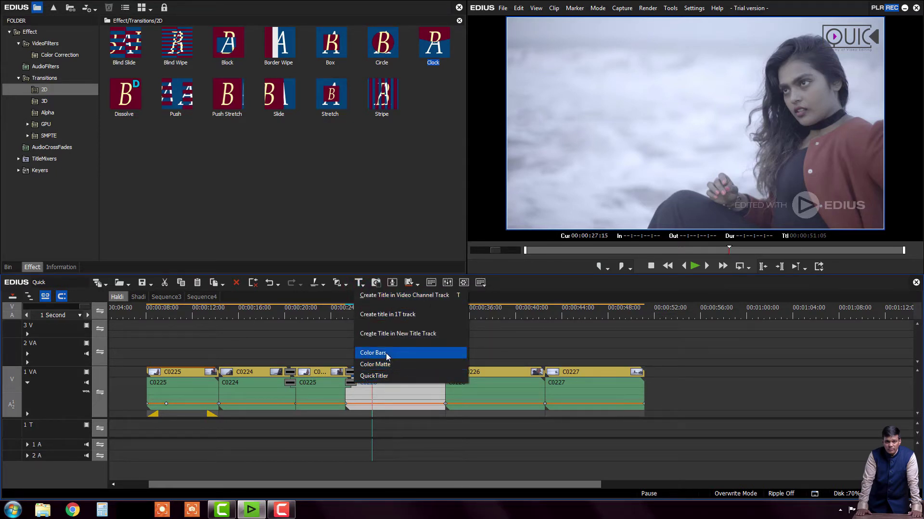
left_click(392, 395)
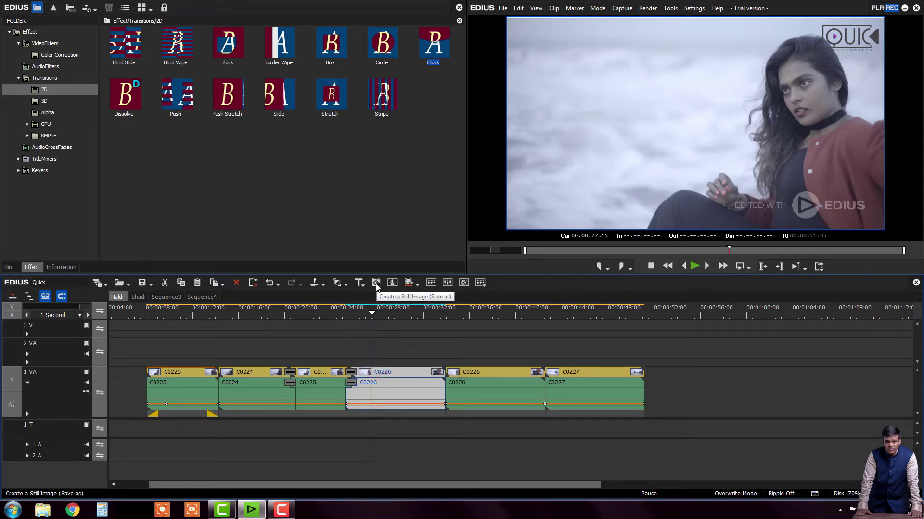
Save the frame at 00:00:30:00 as a TIFF still image named still1 in the May Batch folder
left_click(414, 373)
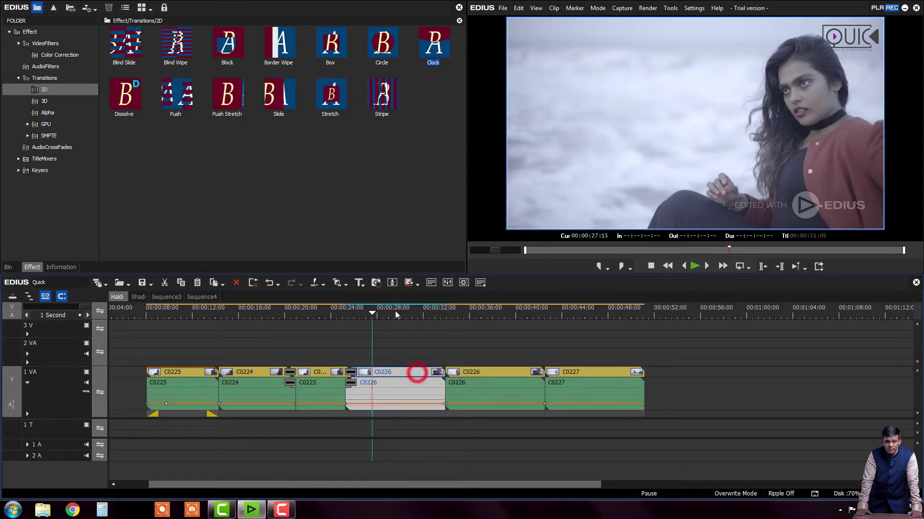
left_click(399, 314)
left_click_drag(399, 314, 401, 315)
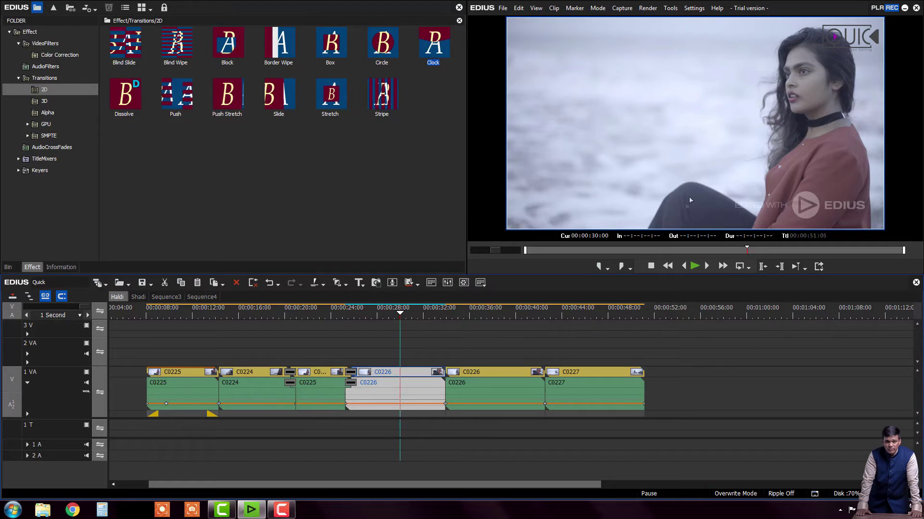
left_click(375, 285)
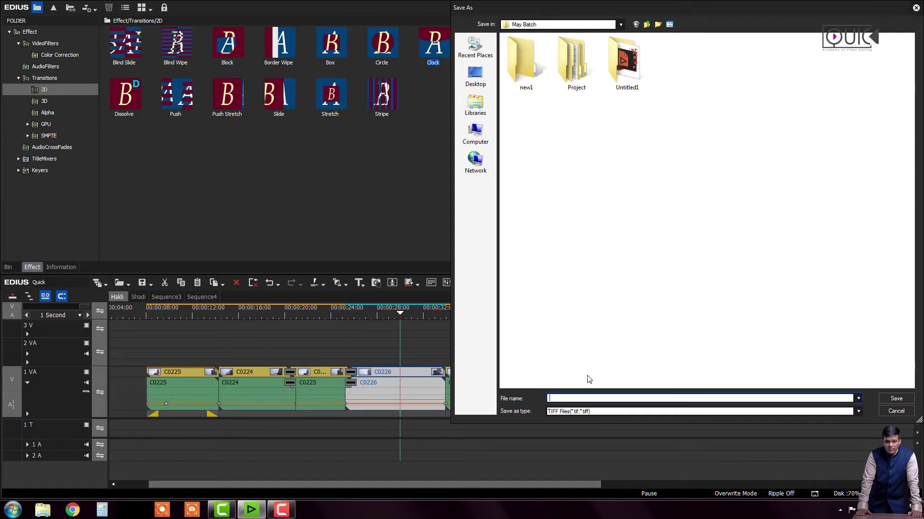
type("still1")
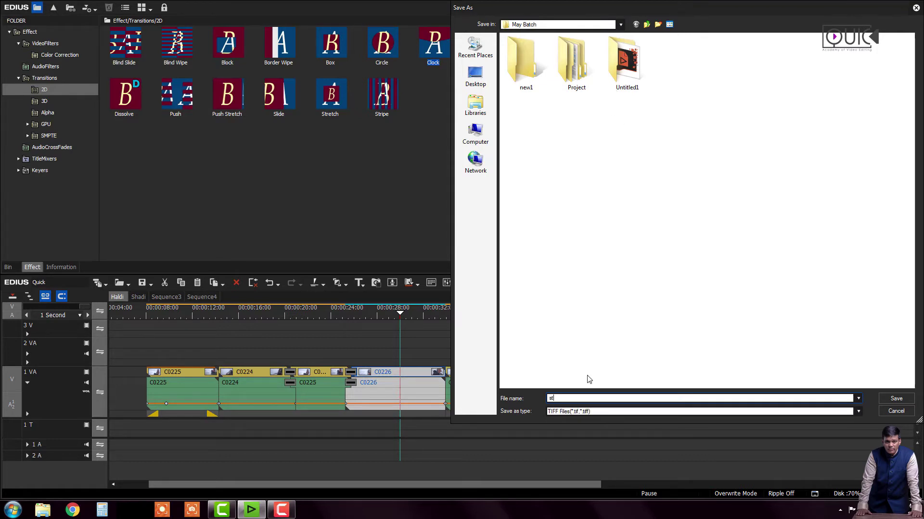
left_click(897, 399)
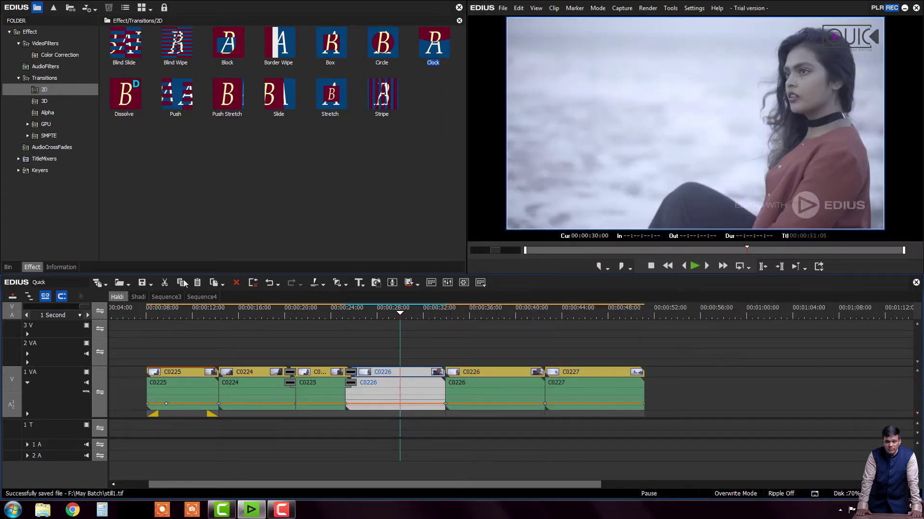
Place the still1 image from the PRE WEDDING bin on track 2 VA at 00:00:30:00 and play it
left_click(9, 267)
left_click(224, 62)
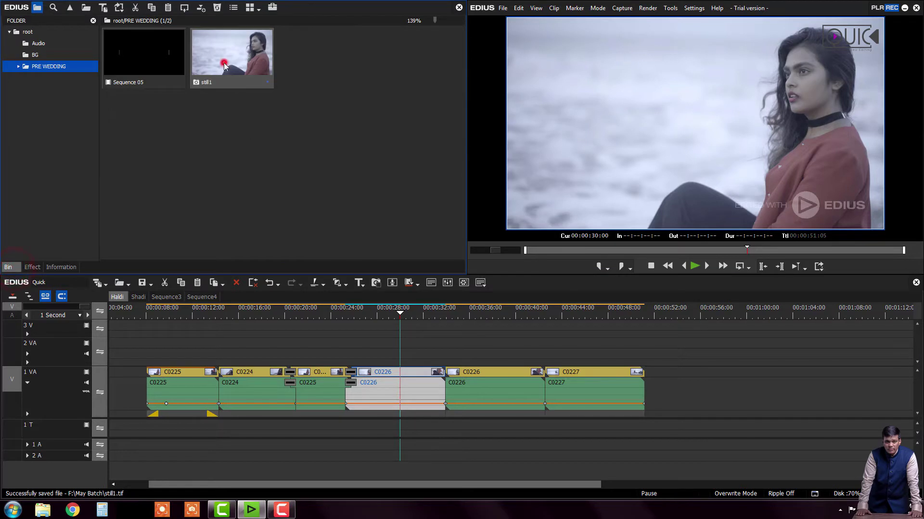
left_click_drag(228, 44, 404, 348)
key("space")
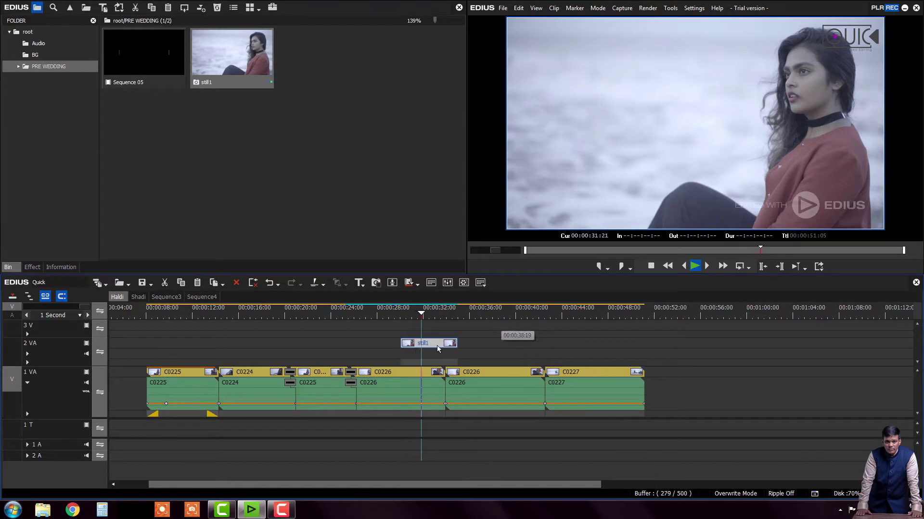
key("space")
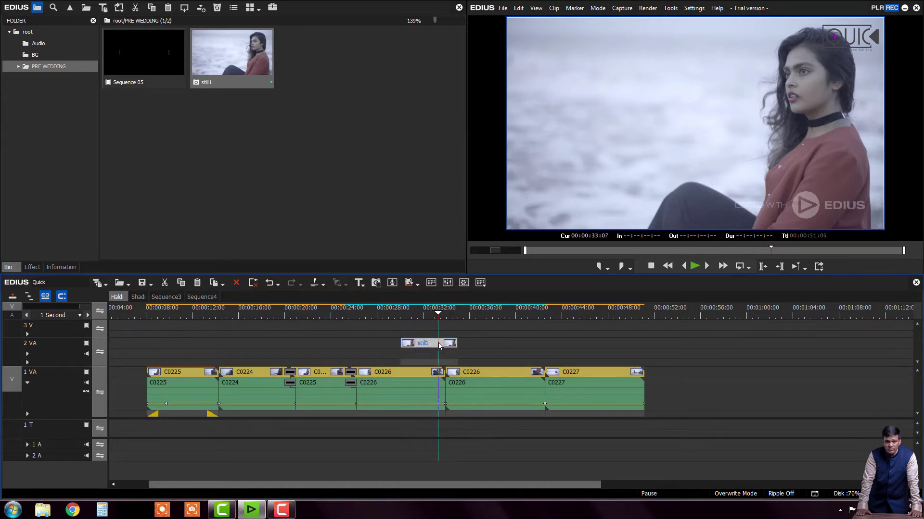
Delete the still1 clip from track 2 VA and play the timeline without it
left_click(400, 316)
key("Delete")
key("space")
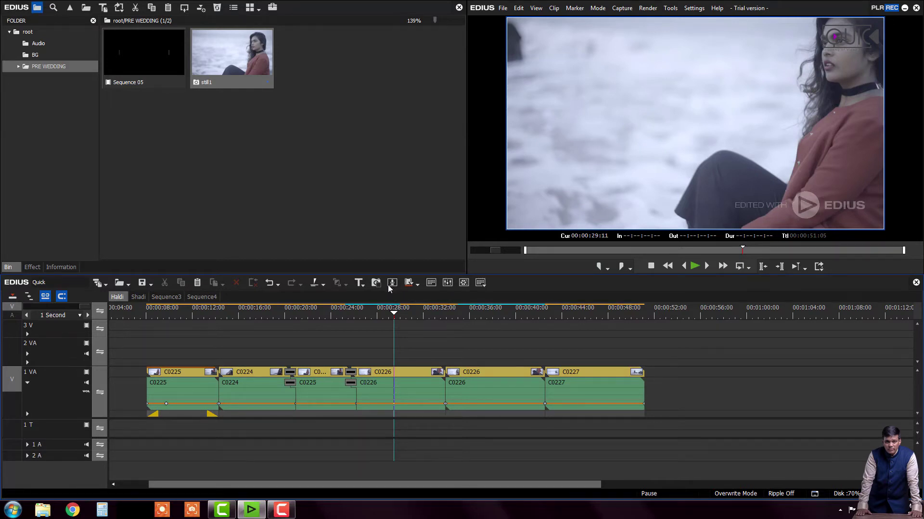
Open the voice-over recorder, set its output to Track and select the base name for editing
left_click(391, 282)
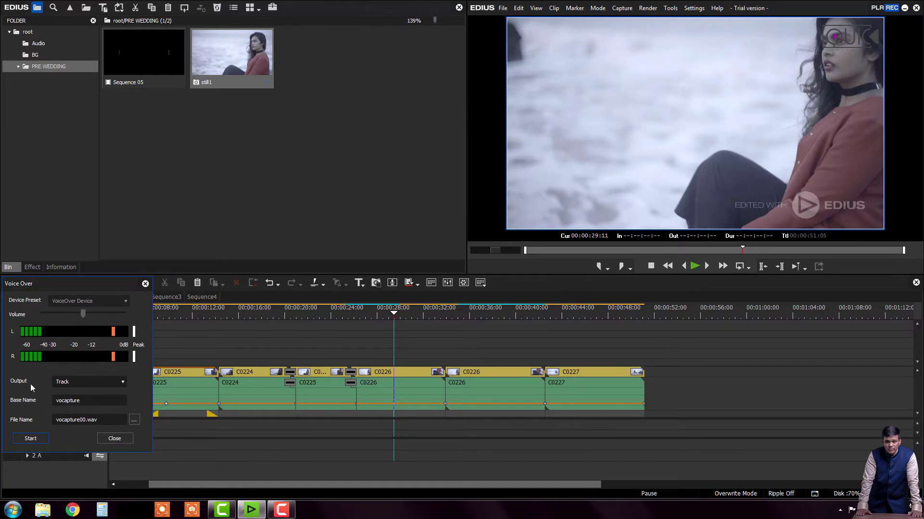
left_click(73, 383)
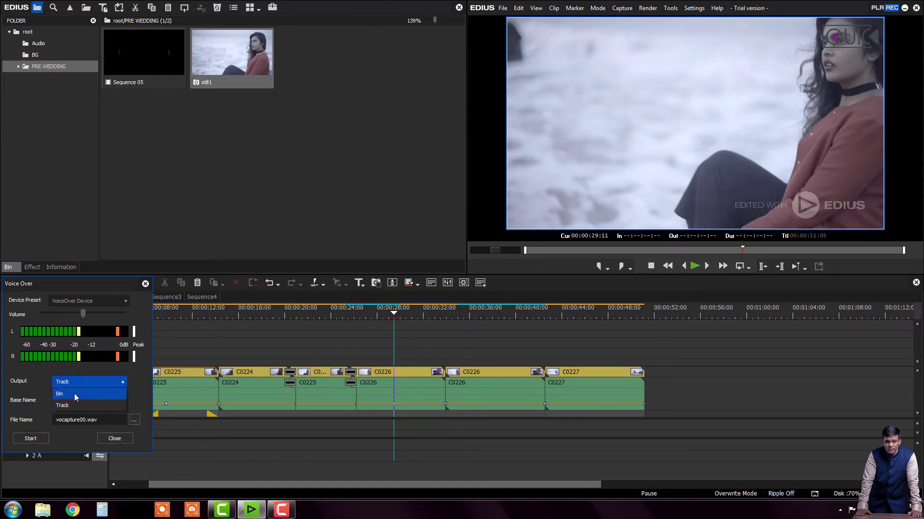
left_click(75, 405)
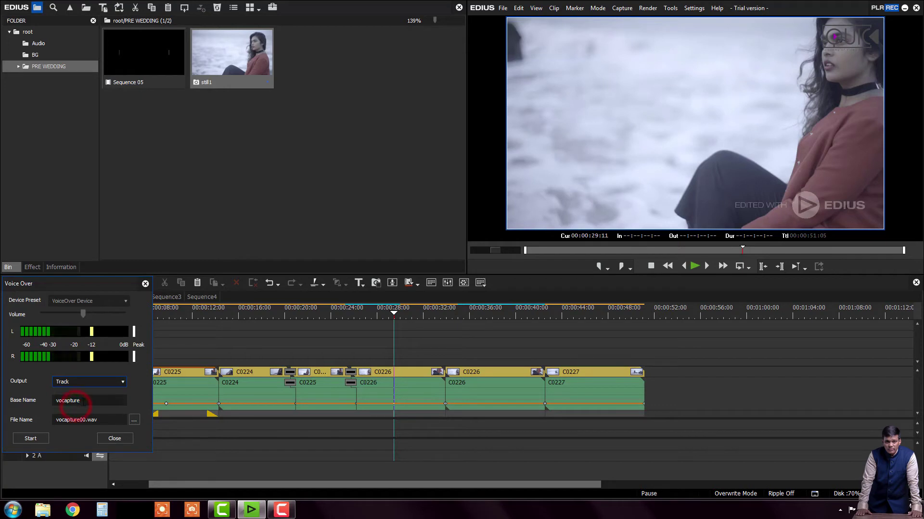
double_click(82, 401)
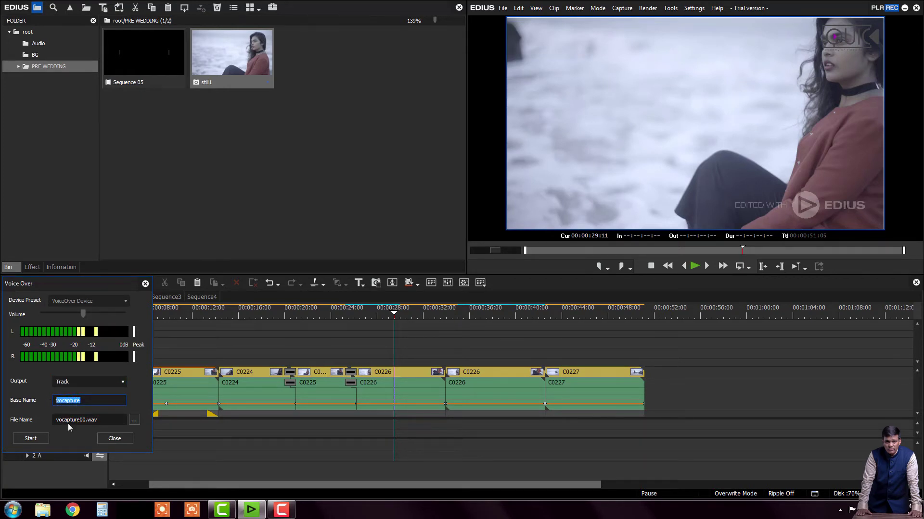
Record a voice-over from 00:00:29:11 onto the timeline, end the recording and accept its Wave file
left_click(30, 439)
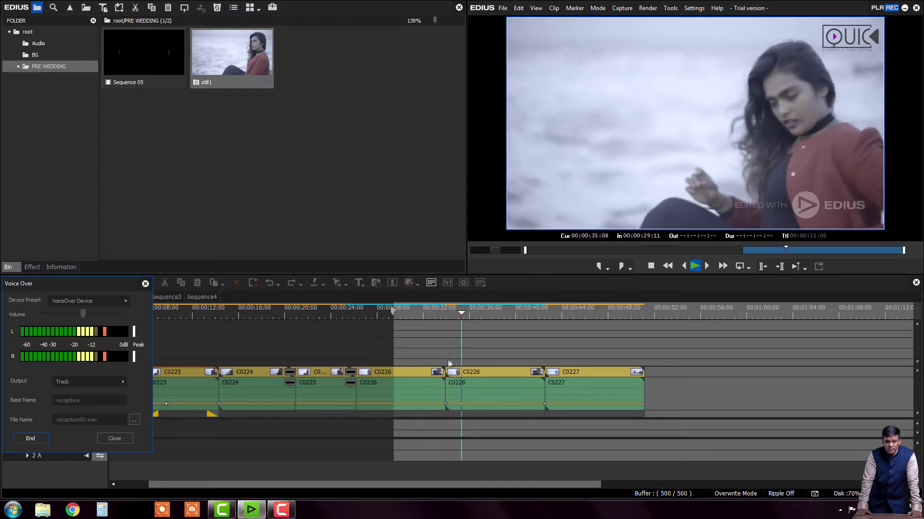
left_click(33, 440)
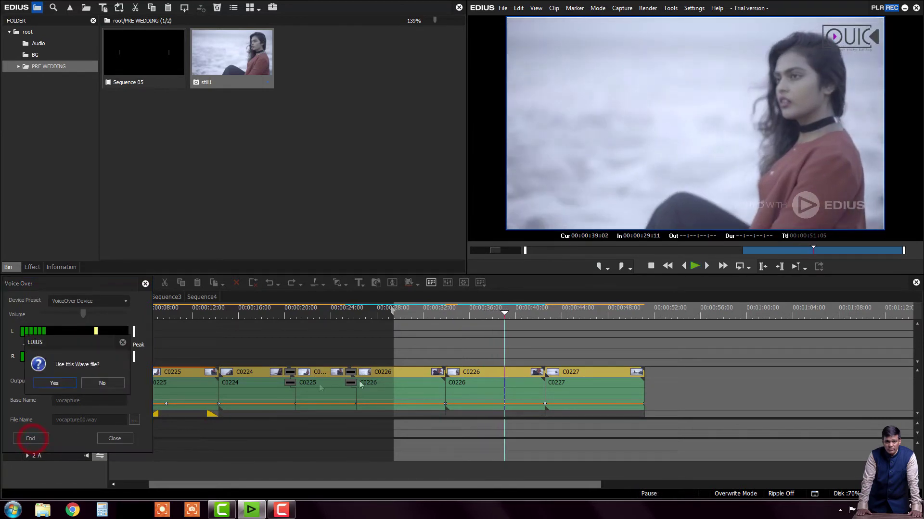
left_click(57, 385)
Play back the recorded vocapture00 clip on track 1 VA from its start and close the voice-over recorder
left_click(395, 312)
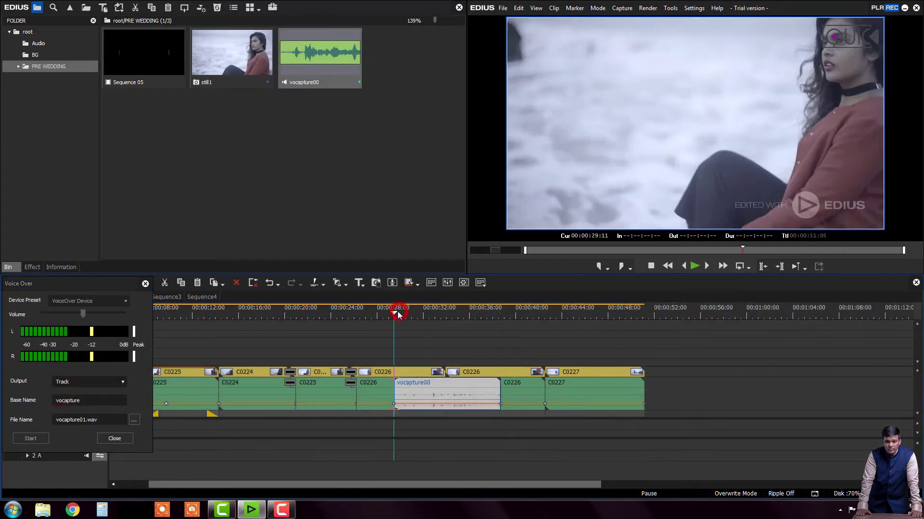
key("space")
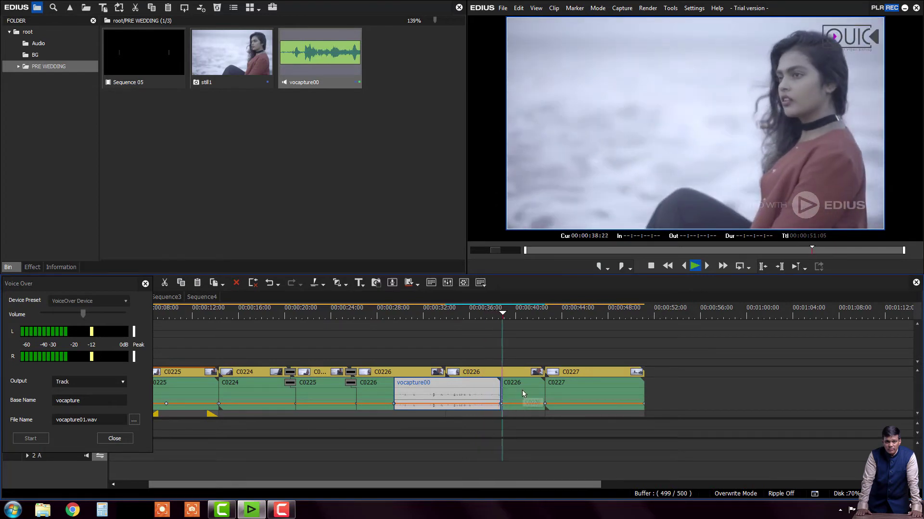
key("space")
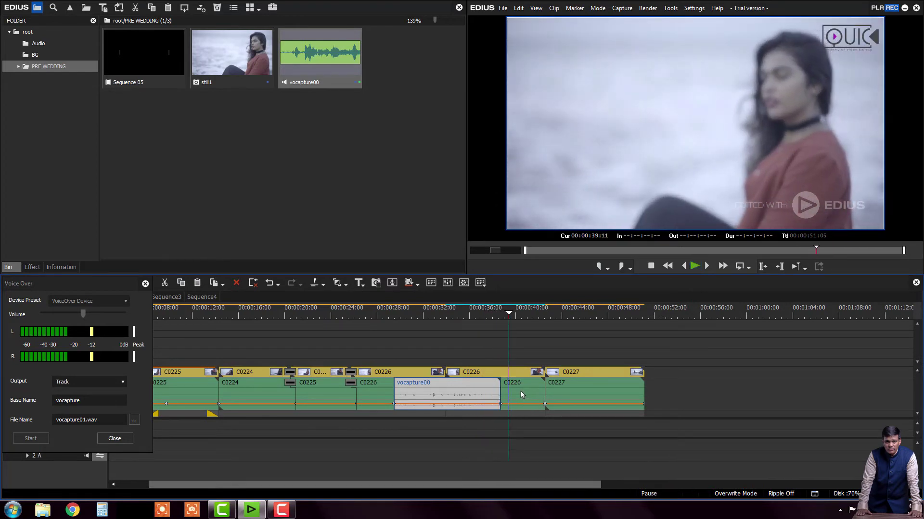
left_click(115, 439)
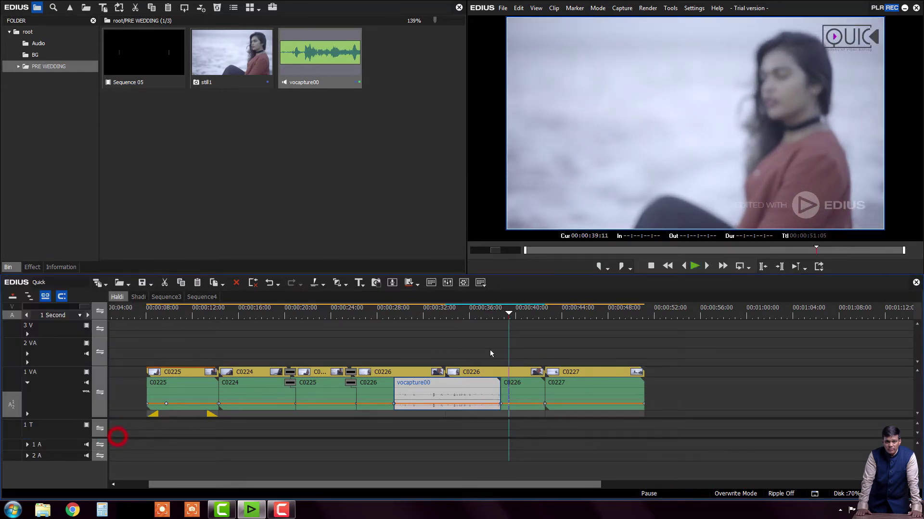
Hide the bin window and bring it back
left_click(432, 284)
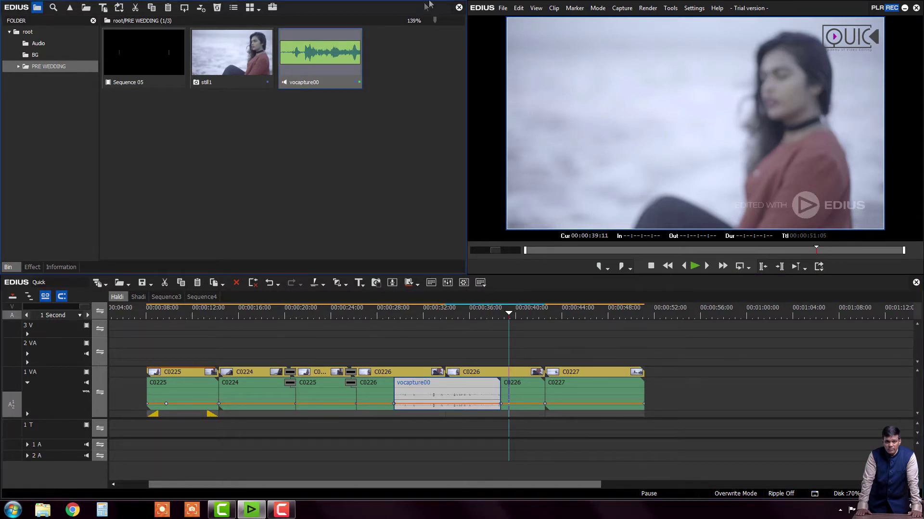
left_click(458, 8)
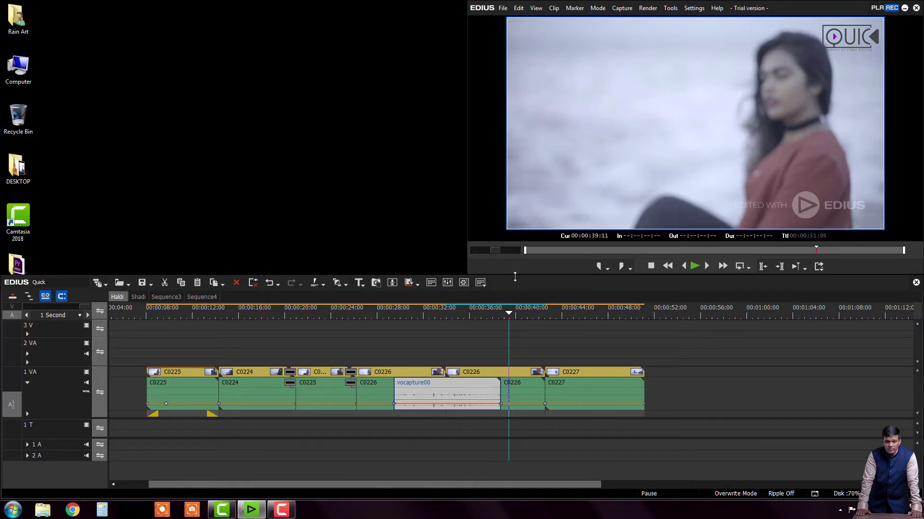
left_click(430, 283)
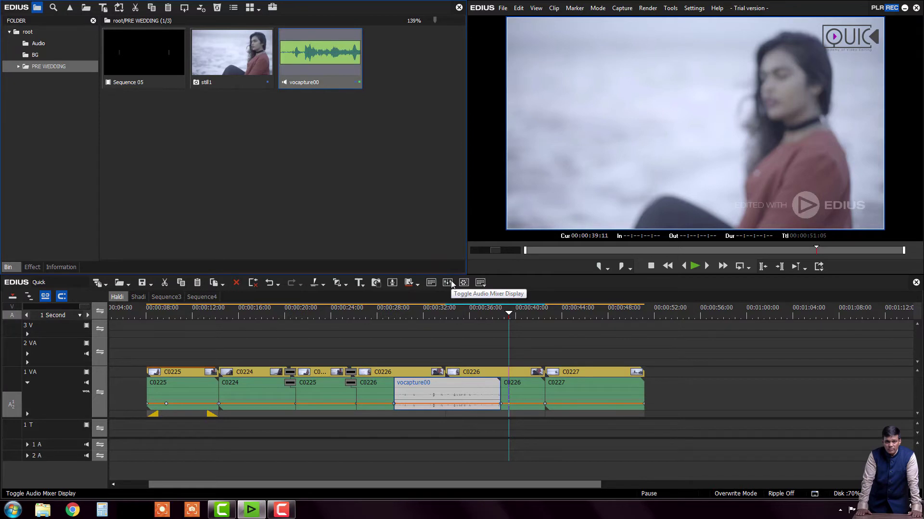
Open the Audio Mixer, watch the track and master levels during timeline playback, and close it
left_click(448, 282)
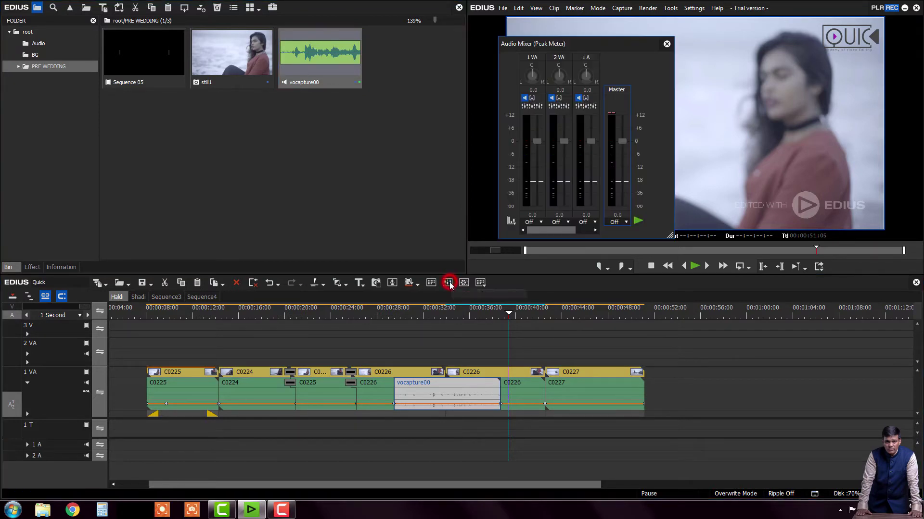
left_click(526, 313)
key("space")
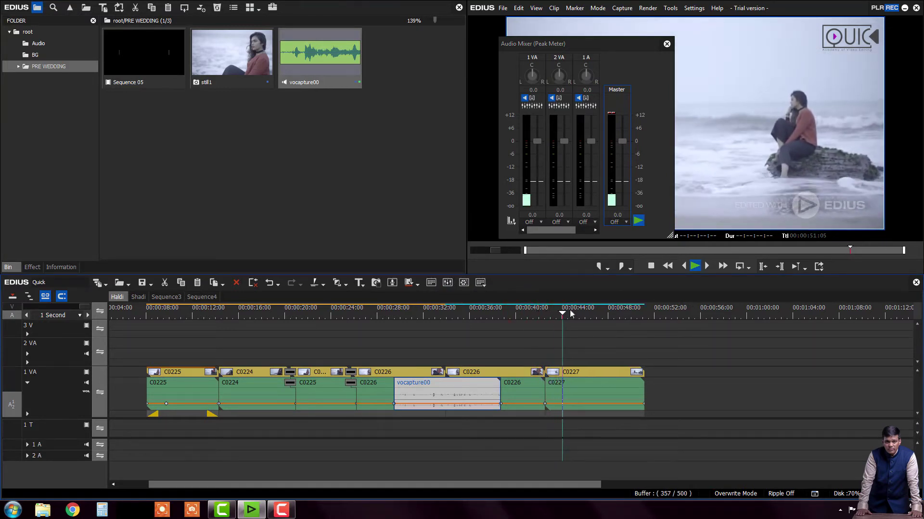
left_click(667, 44)
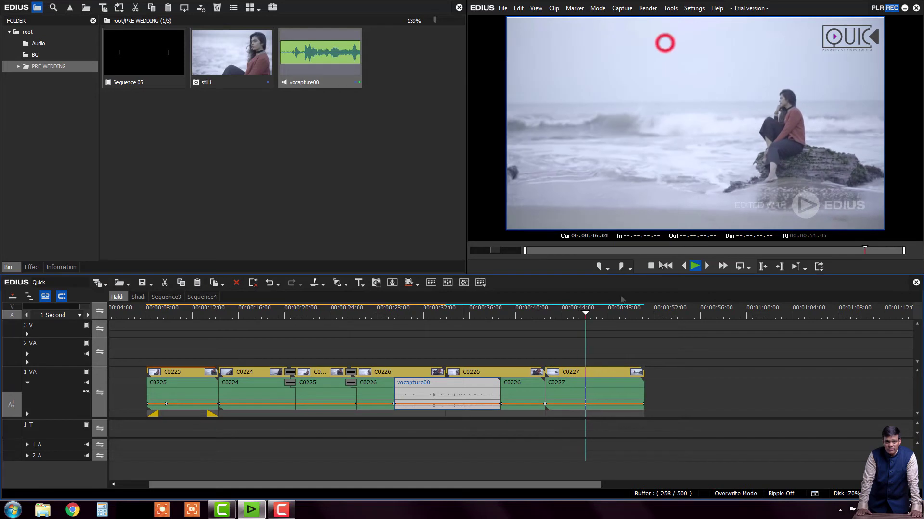
key("space")
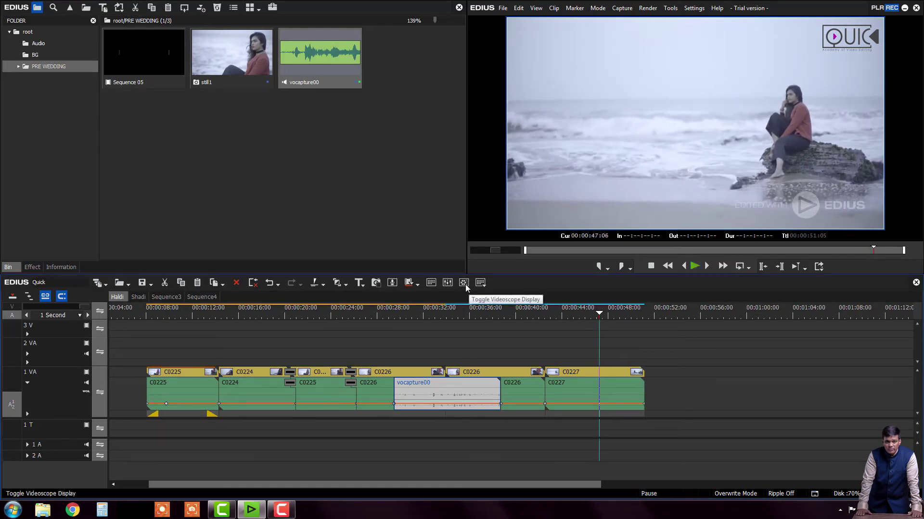
Open the Videoscope, examine the vectorscope and waveform while the timeline plays, and close it
left_click(465, 285)
left_click(507, 313)
key("space")
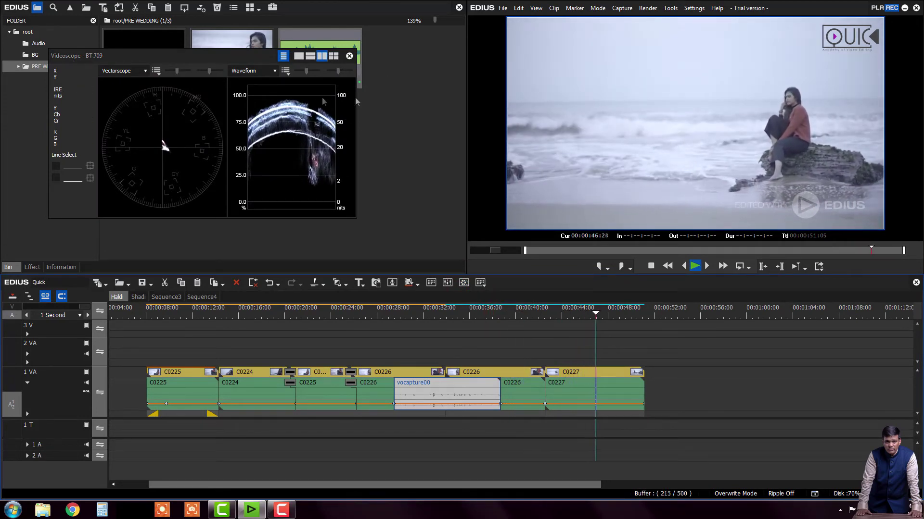
left_click(349, 55)
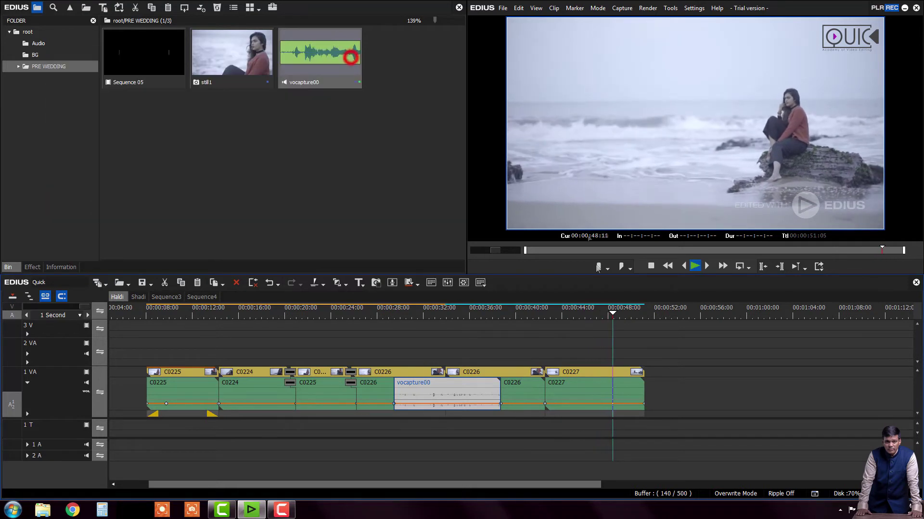
Display the Information palette and look through the Bin, Effect and Information palettes
left_click(481, 283)
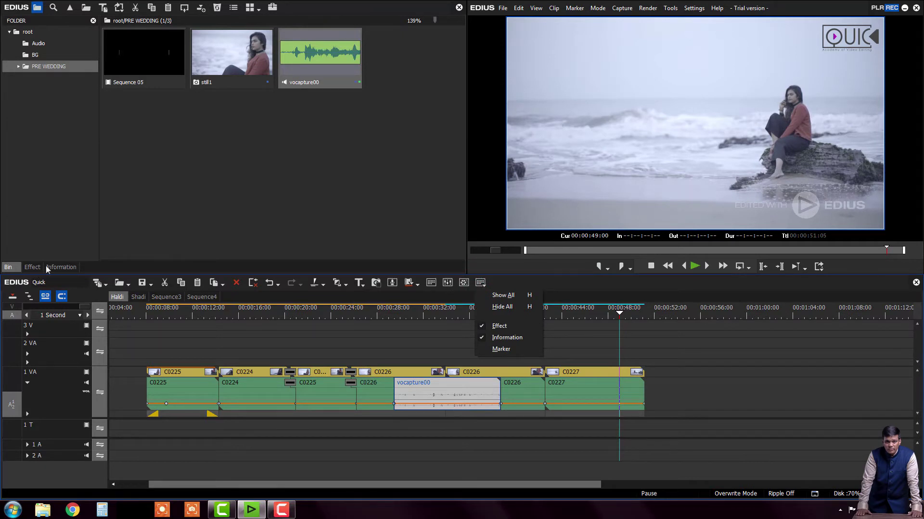
left_click(483, 339)
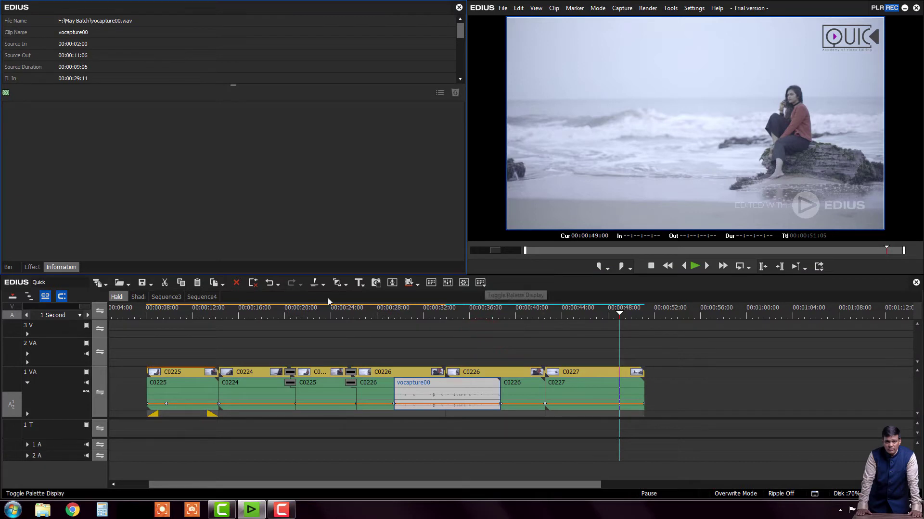
left_click(10, 267)
left_click(32, 267)
left_click(61, 267)
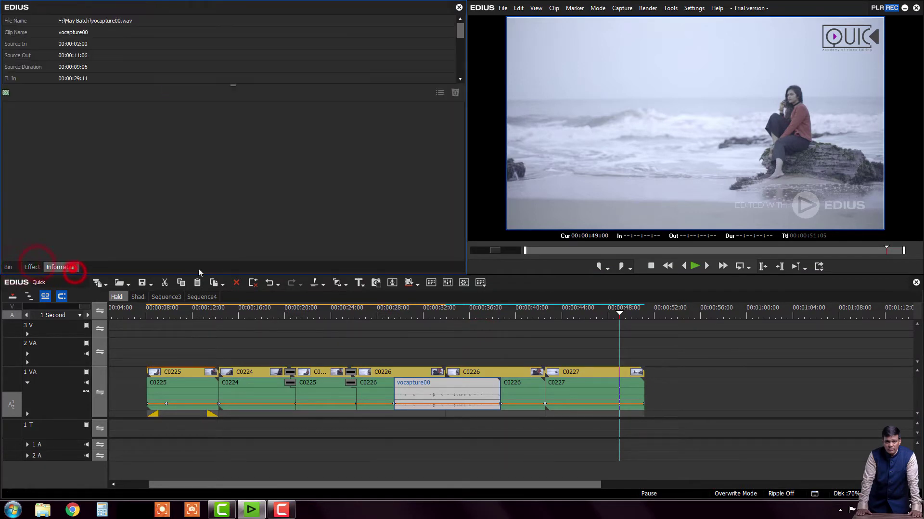
Switch to the Effect palette and back to the Information palette using the palette display options
left_click(481, 283)
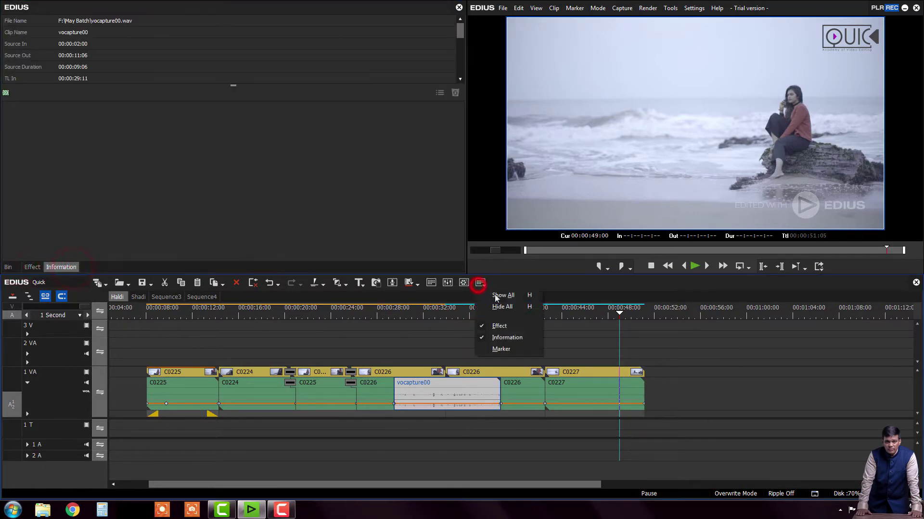
left_click(504, 327)
left_click(480, 282)
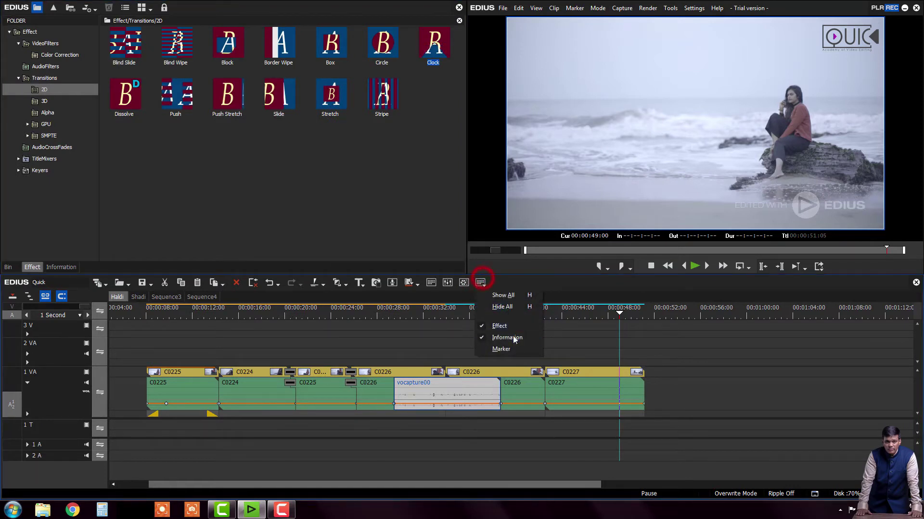
left_click(505, 339)
Hide all palettes and display the bin window with its palettes again
left_click(480, 283)
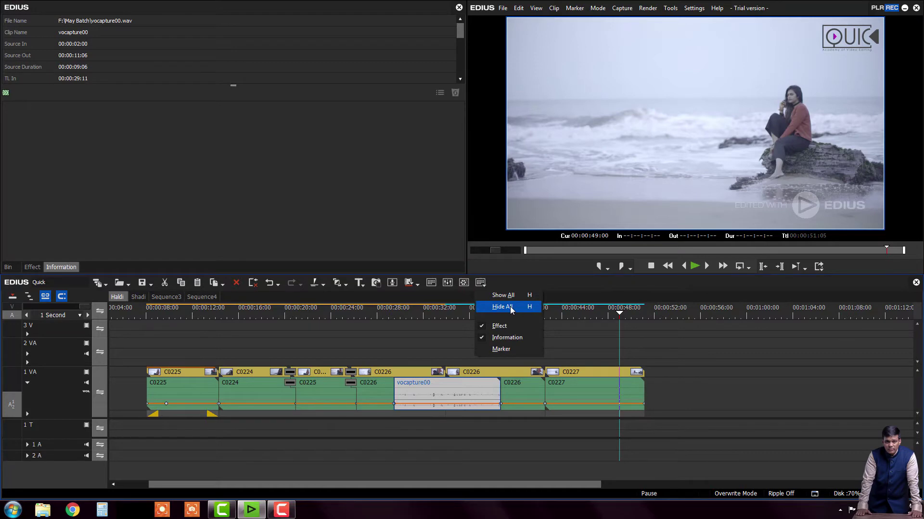
left_click(502, 307)
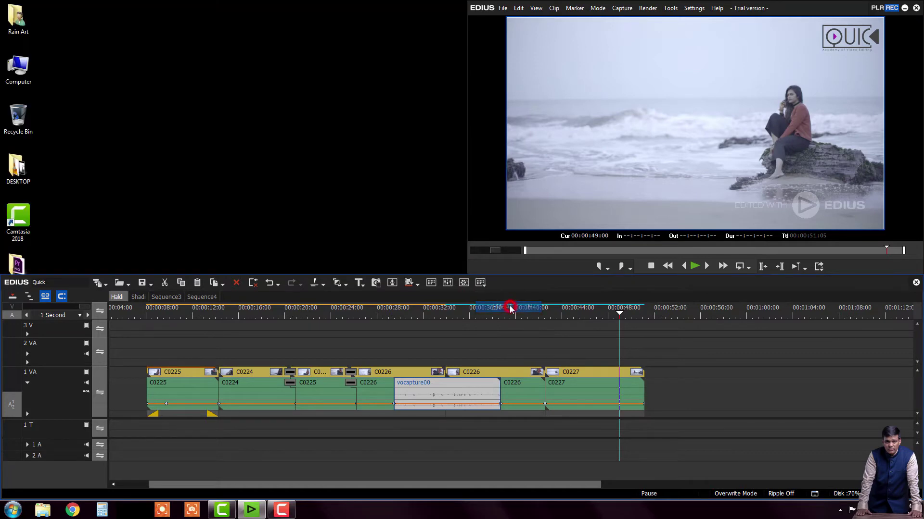
left_click(431, 283)
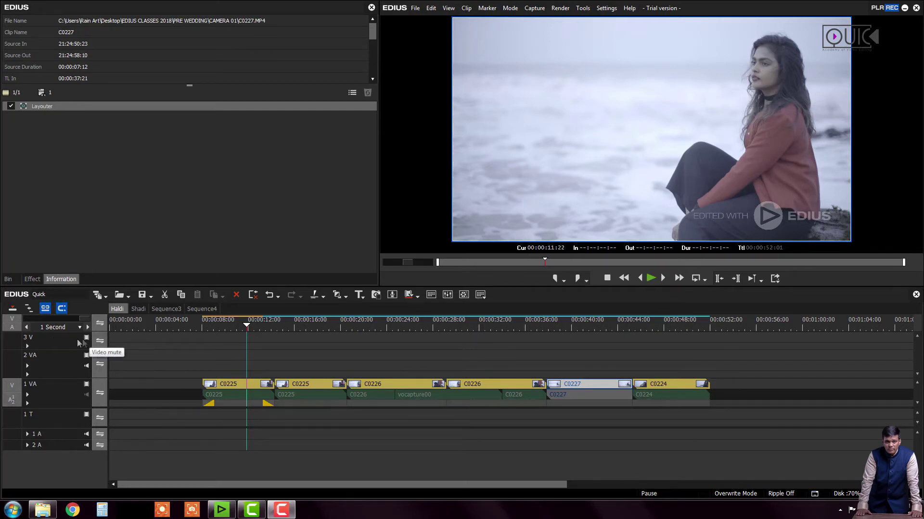
Examine the track types by expanding and collapsing audio track 1 A and selecting tracks 1 T and 1 VA
left_click(28, 434)
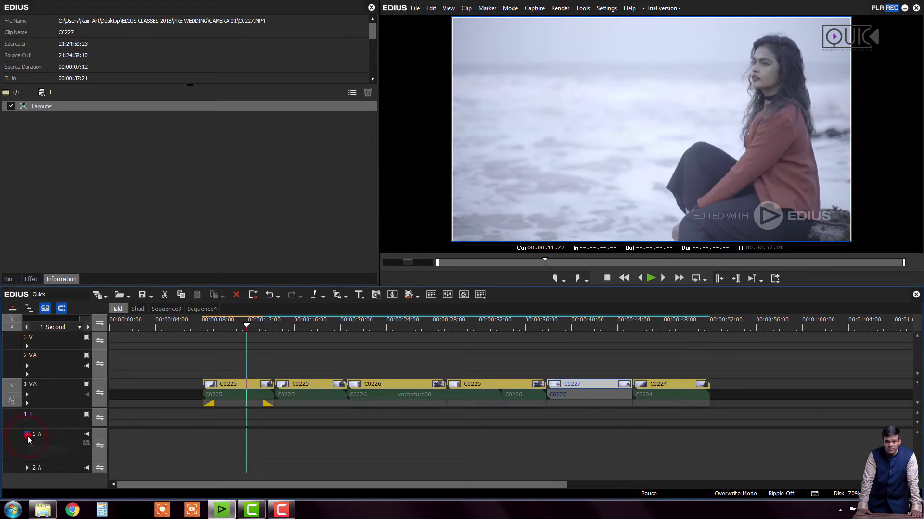
left_click(27, 434)
left_click(130, 431)
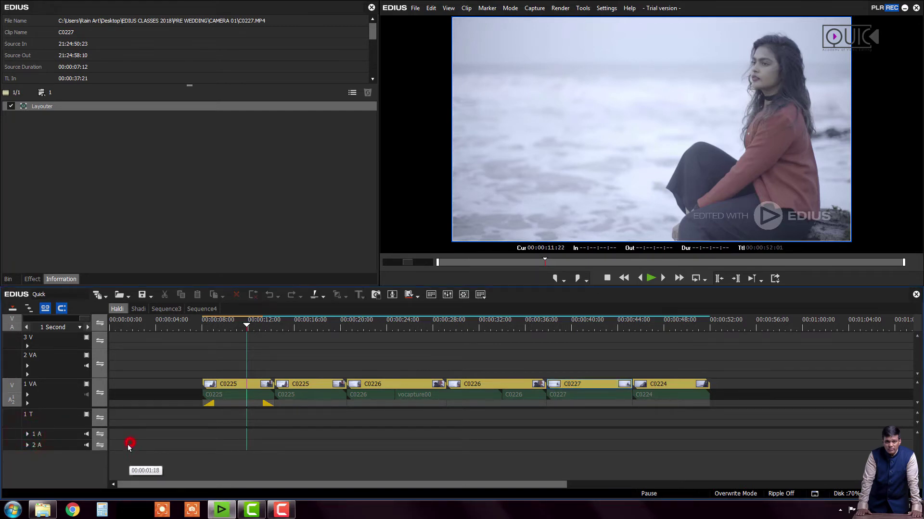
left_click_drag(133, 436, 173, 446)
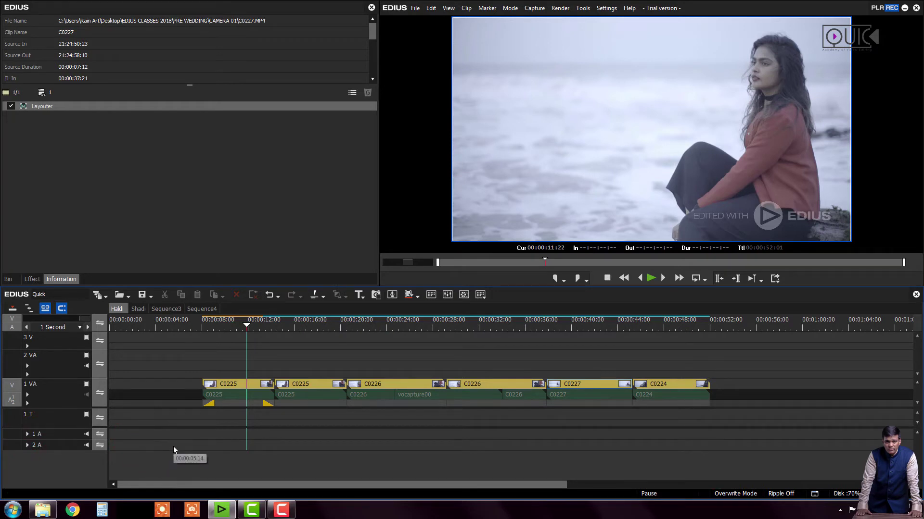
left_click(162, 437)
left_click(35, 420)
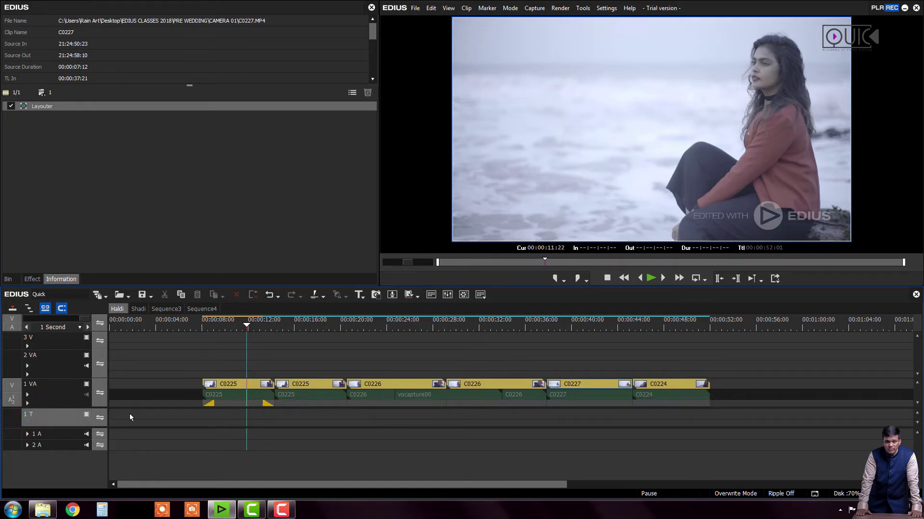
left_click(39, 393)
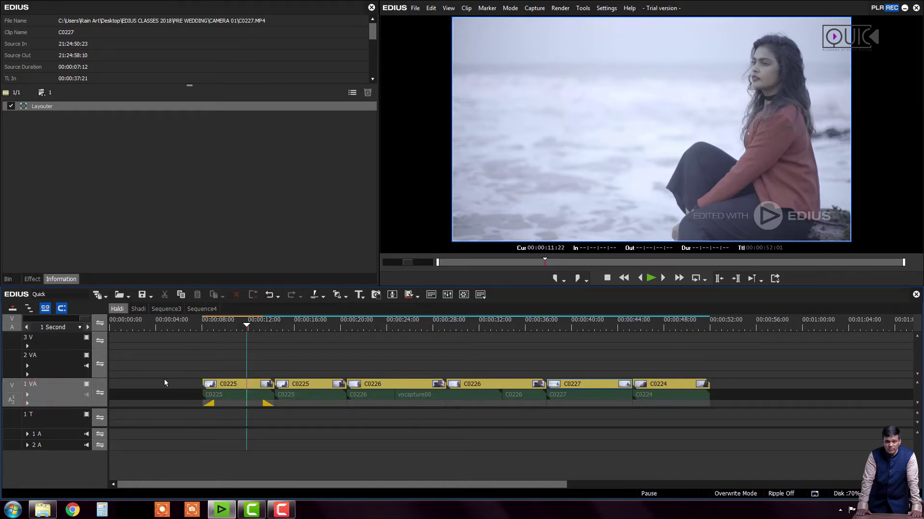
Move the first C0225 clip from track 1 VA to track 3 V, starting at 00:00:07:07
left_click(223, 390)
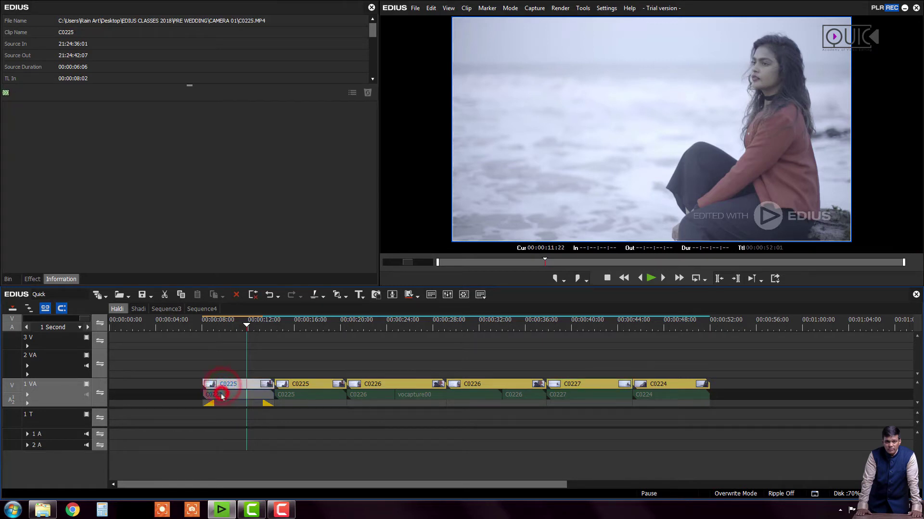
left_click(48, 342)
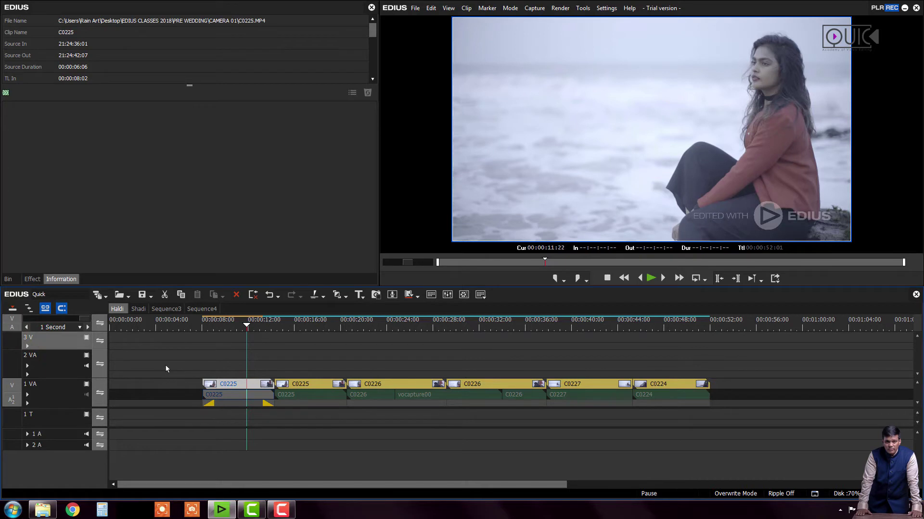
left_click_drag(226, 390, 229, 332)
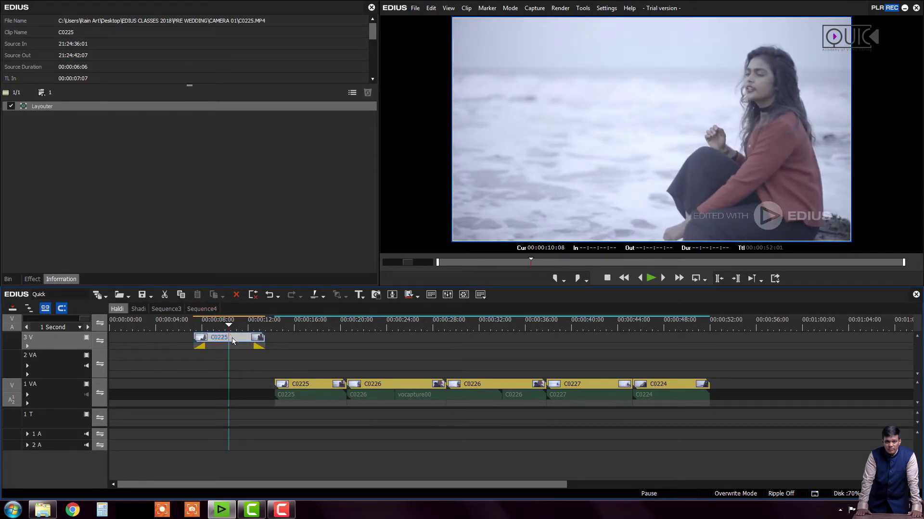
Undo the move to track 3 V, then try placing the first C0225 clip on audio track 1 A, starting at 00:00:08:13
key("ctrl+z")
left_click(239, 389)
left_click_drag(238, 388, 251, 435)
key("space")
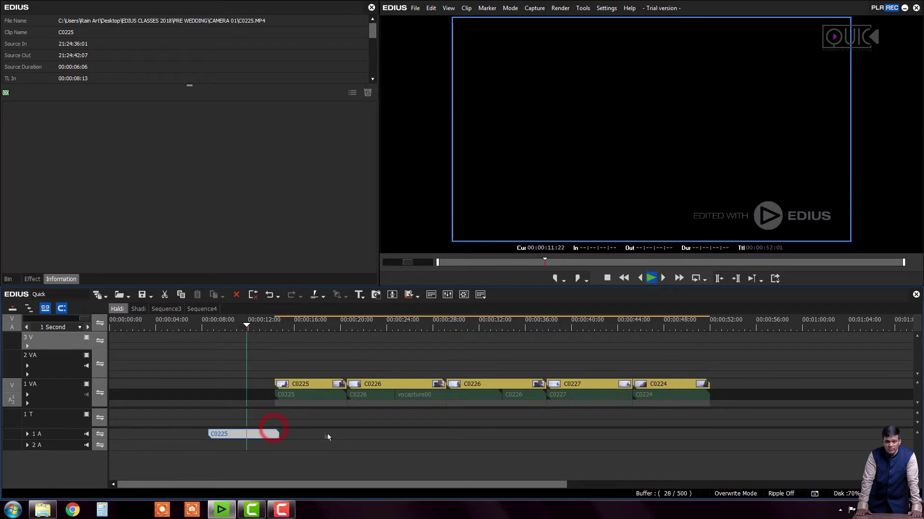
key("space")
key("ctrl+z")
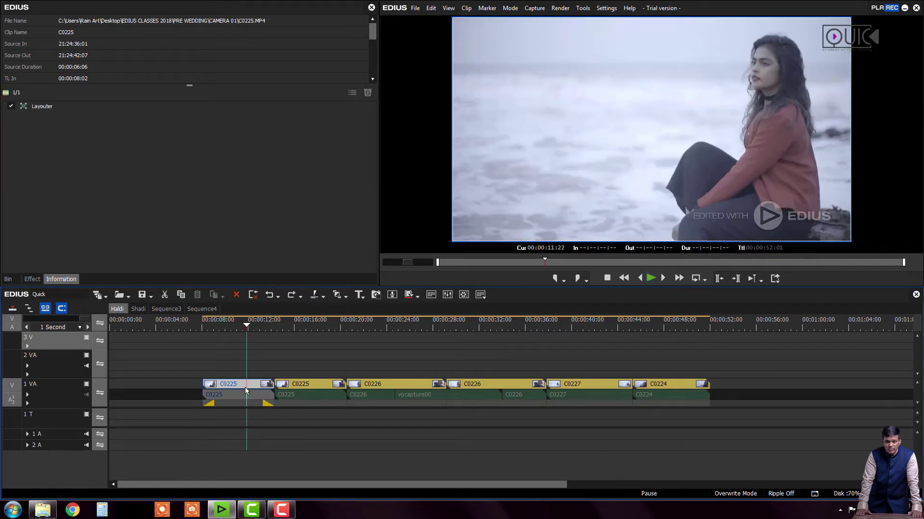
Examine the track types by selecting tracks 2 A, 1 T, 1 VA and 3 V in turn
left_click(246, 385)
left_click(45, 443)
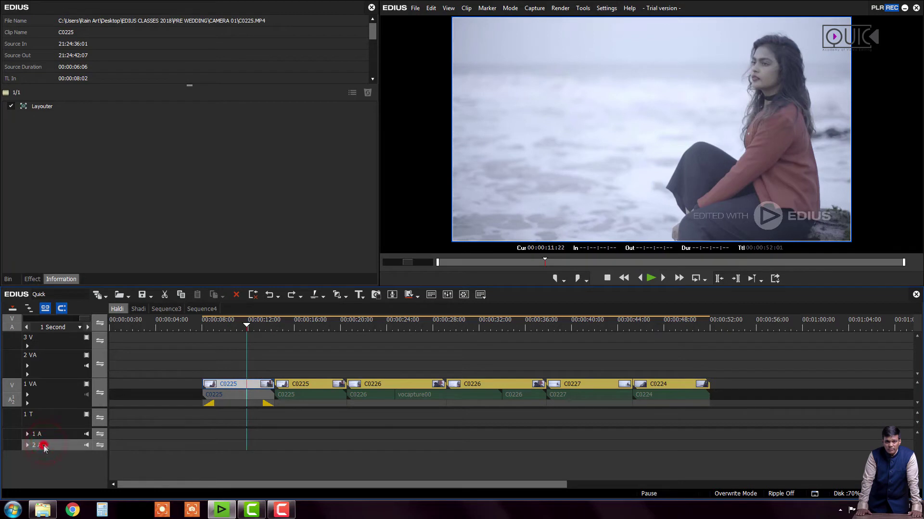
left_click(38, 421)
left_click(38, 392)
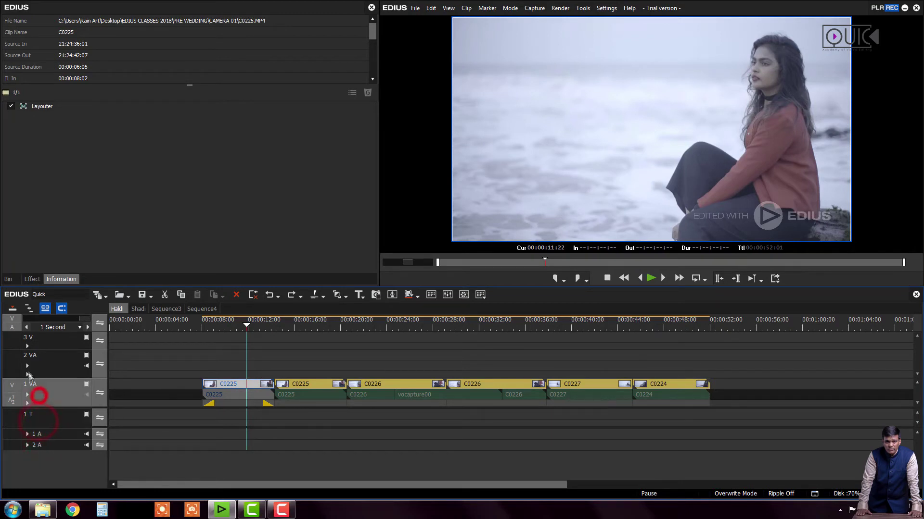
left_click(37, 344)
left_click(132, 376)
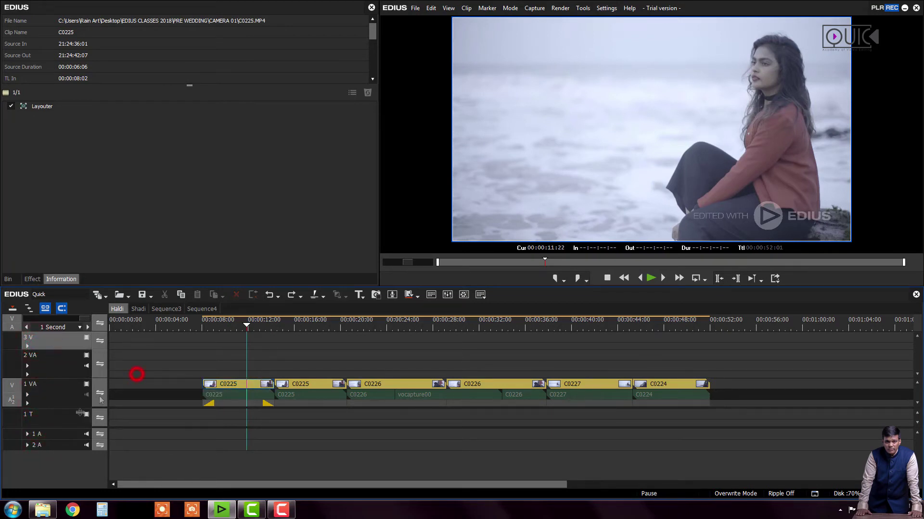
Toggle the audio mute and video mute of track 1 VA, leaving both its audio and video unmuted
left_click(213, 401)
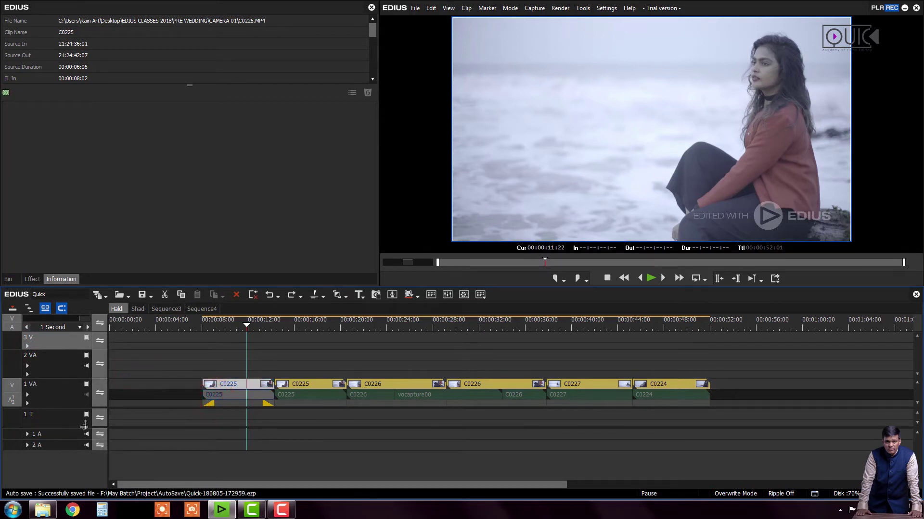
left_click(86, 395)
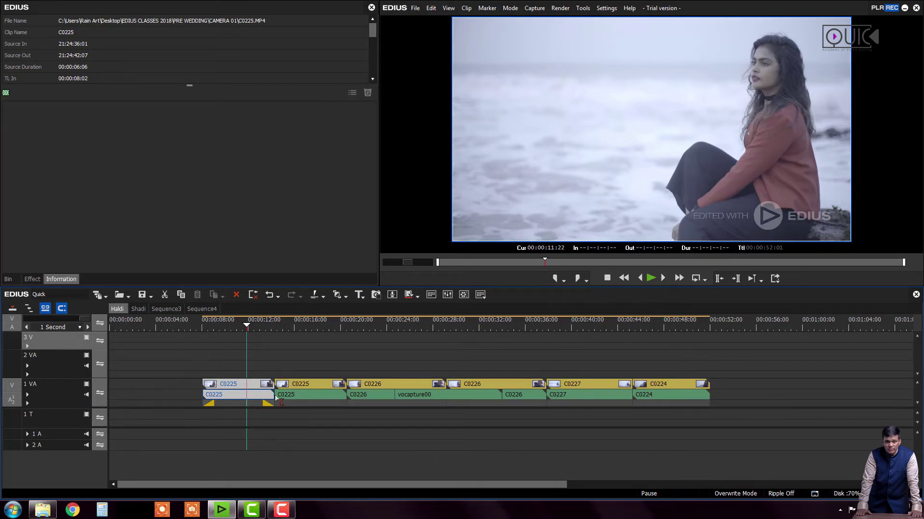
left_click(87, 395)
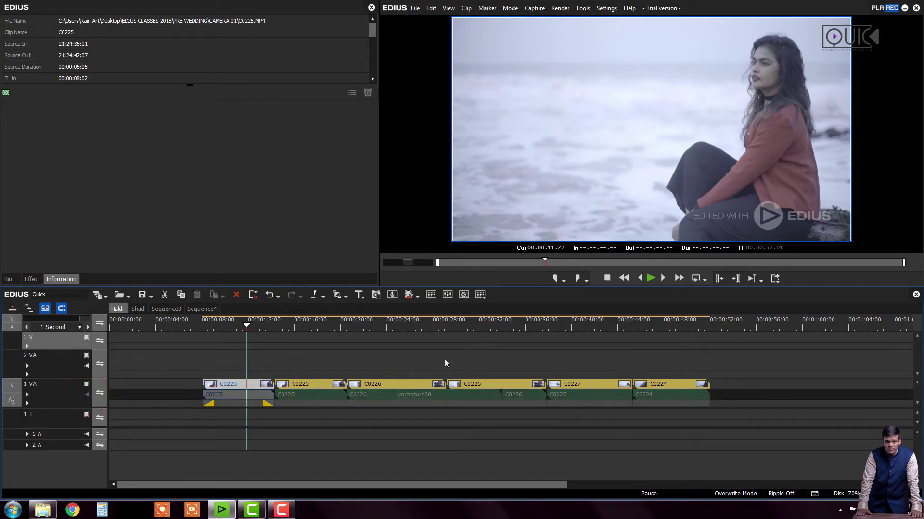
left_click(86, 395)
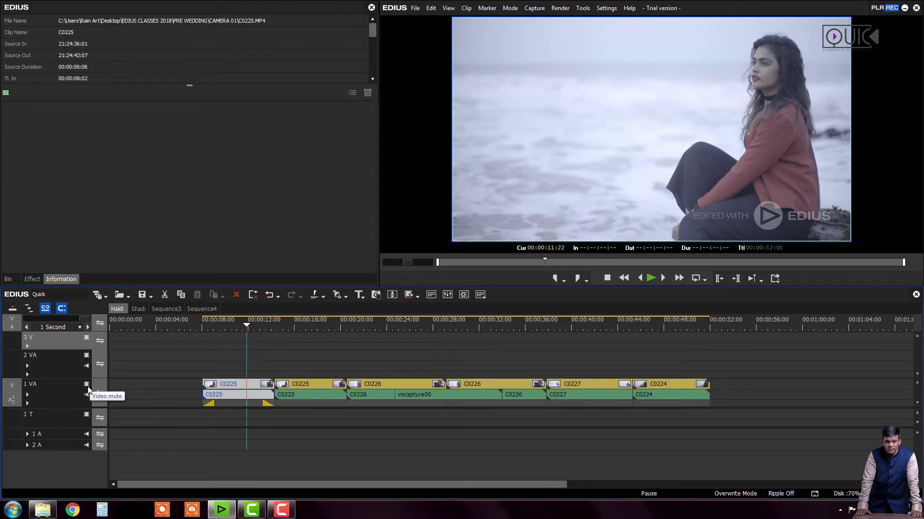
left_click(86, 385)
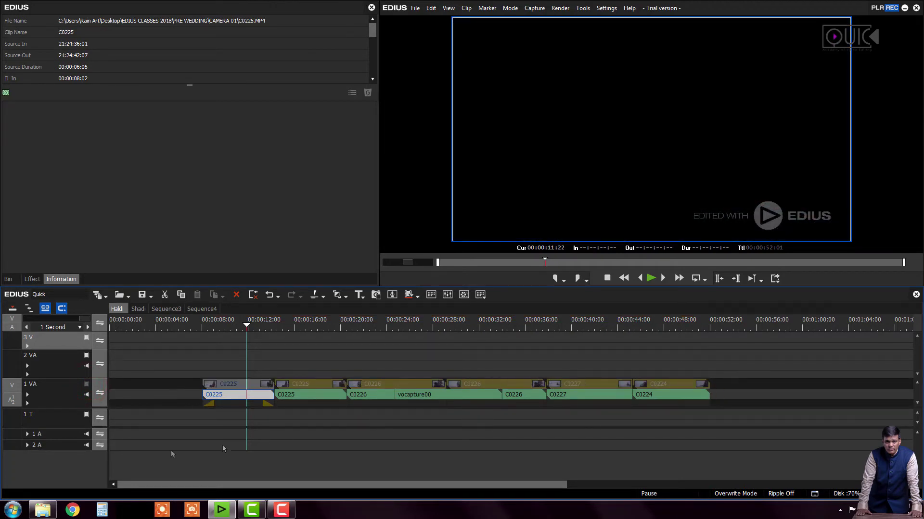
left_click(87, 385)
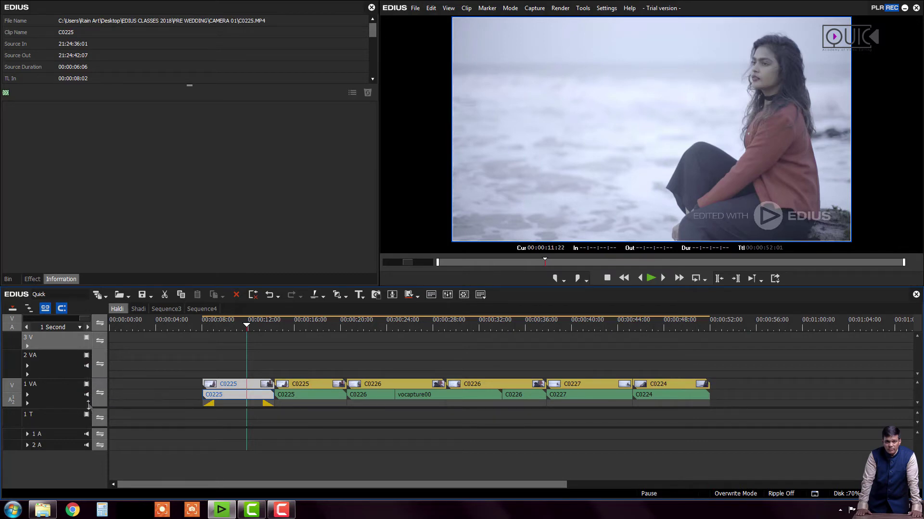
Add the song "03 - I'm In Love" from the Audio bin folder to track 1 A, starting at 00:00:08:02
left_click(206, 458)
left_click(38, 43)
left_click(166, 74)
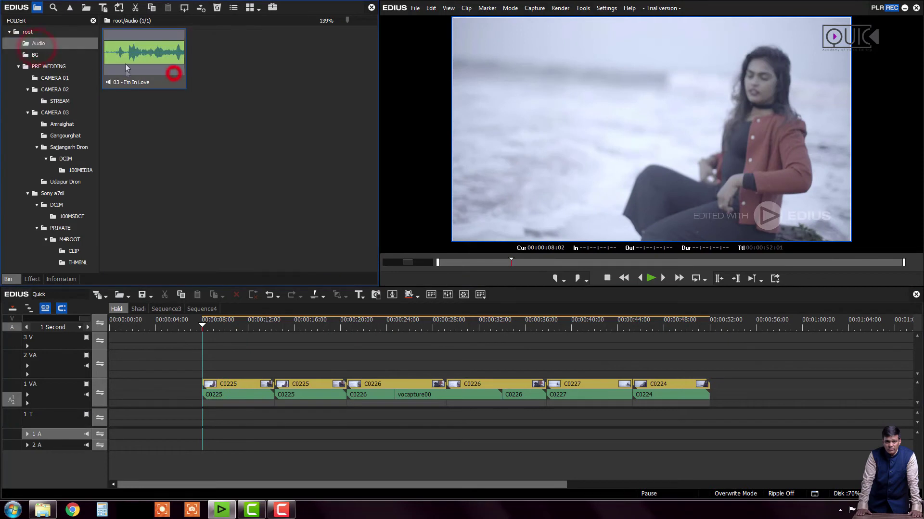
left_click_drag(129, 42, 205, 438)
left_click(250, 437)
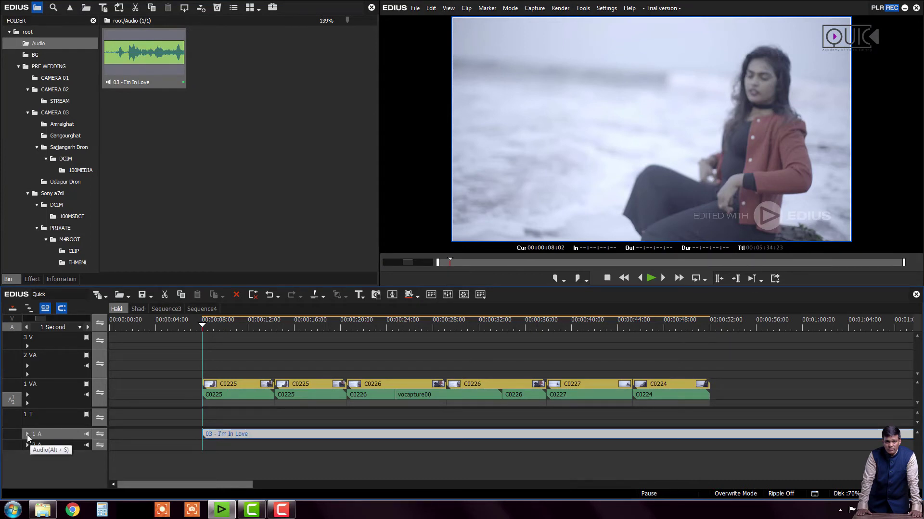
Expand track 1 A to show the song's waveform in an enlarged timeline window and move the playhead to 00:00:12:20
left_click(27, 435)
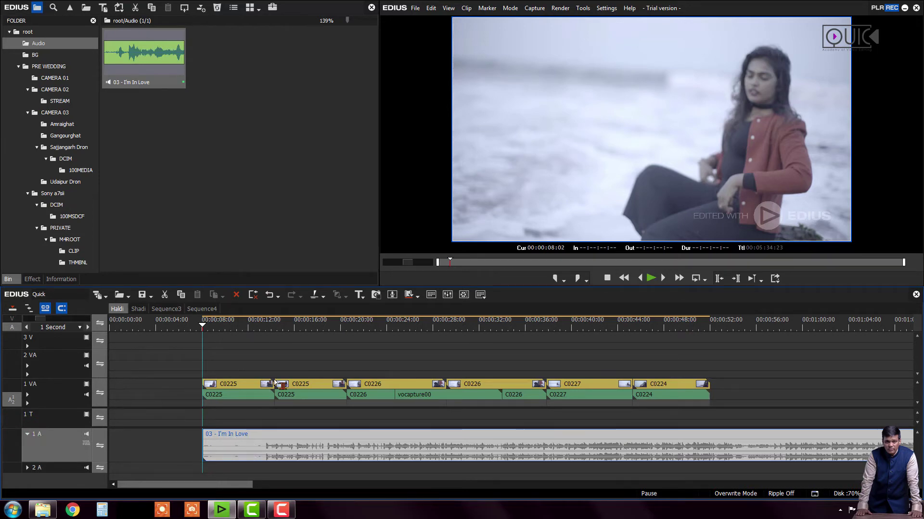
left_click_drag(263, 288, 263, 237)
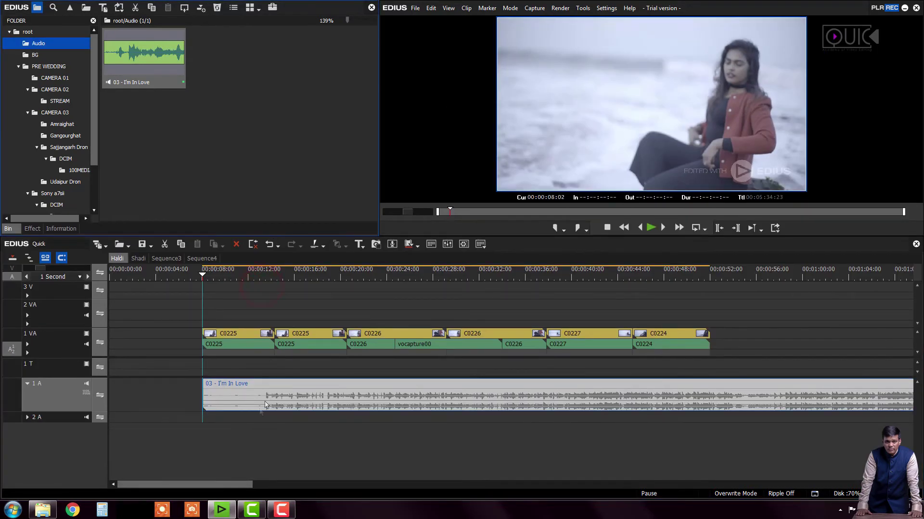
left_click(28, 385)
left_click(28, 384)
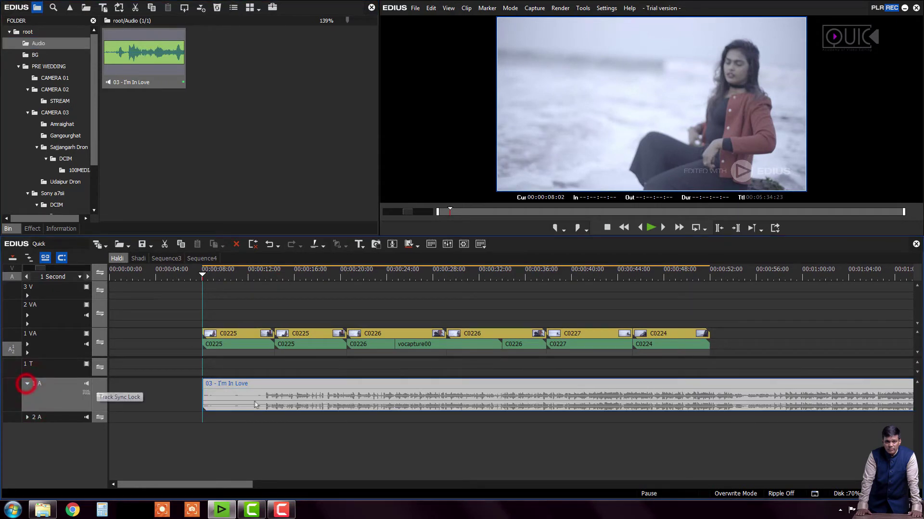
left_click(248, 389)
left_click_drag(237, 276, 256, 289)
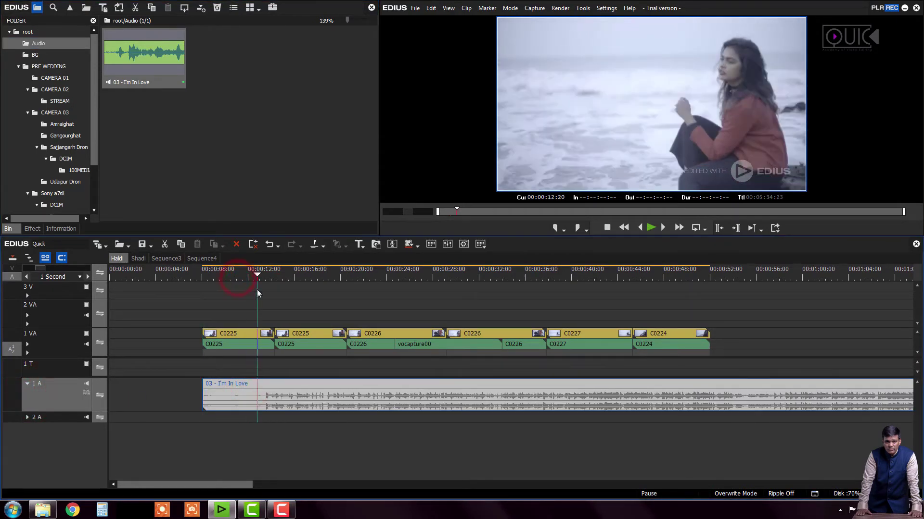
Expand the audio lane and the lane beneath it on track 1 VA, and select the lower-lane section of each clip in turn
left_click(28, 345)
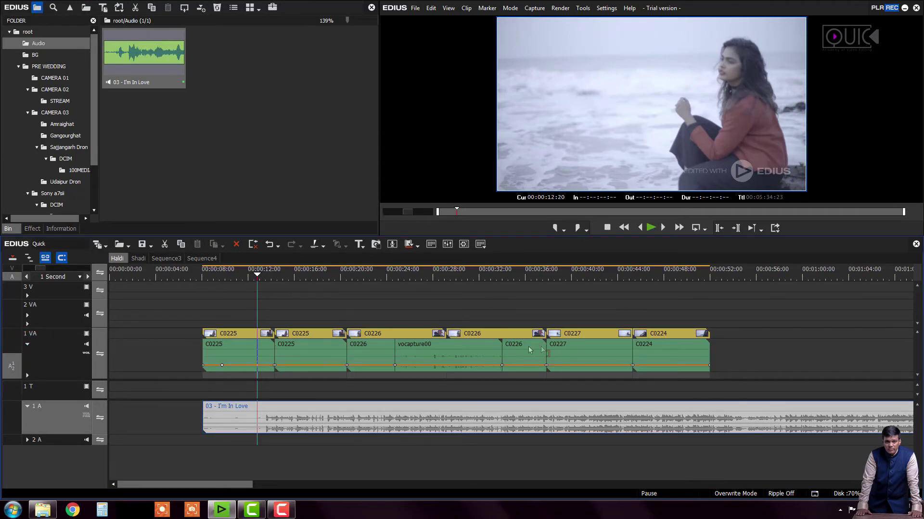
left_click(28, 375)
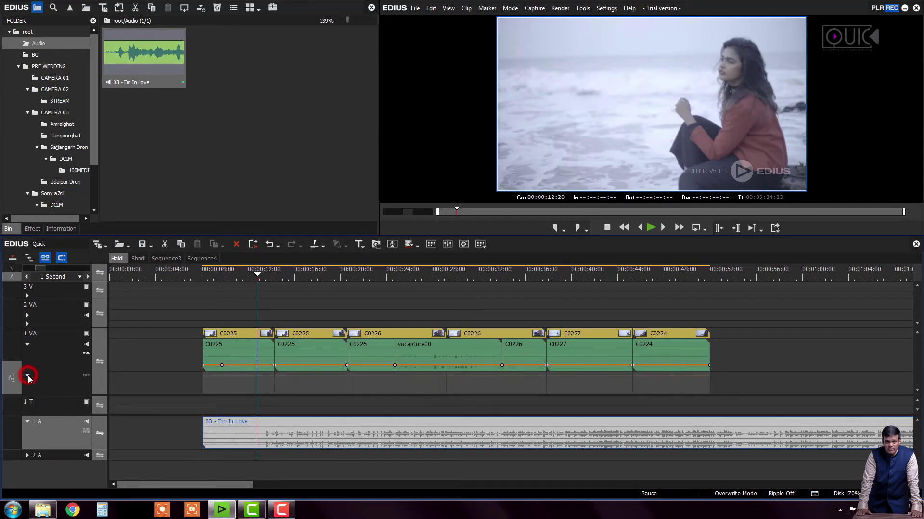
left_click(251, 382)
left_click(301, 382)
left_click(379, 380)
left_click(473, 381)
left_click(580, 381)
left_click(670, 381)
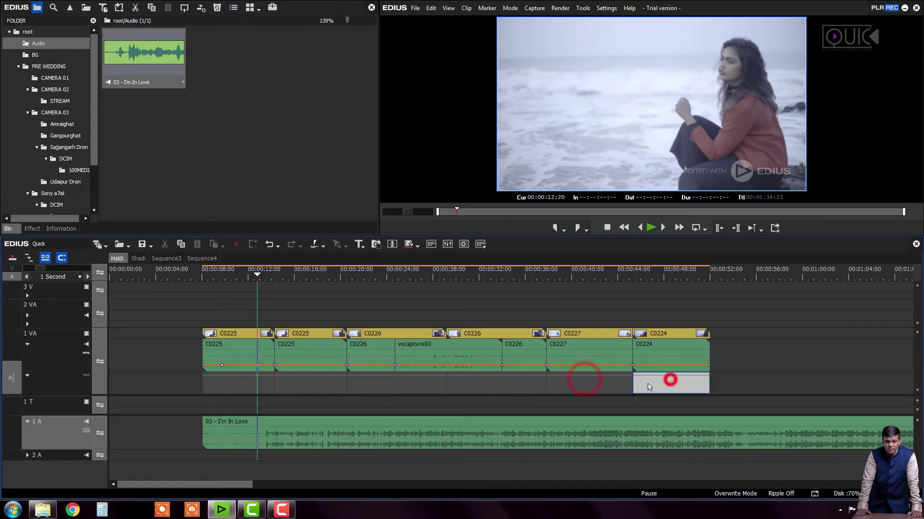
left_click(233, 380)
left_click(303, 380)
left_click(364, 382)
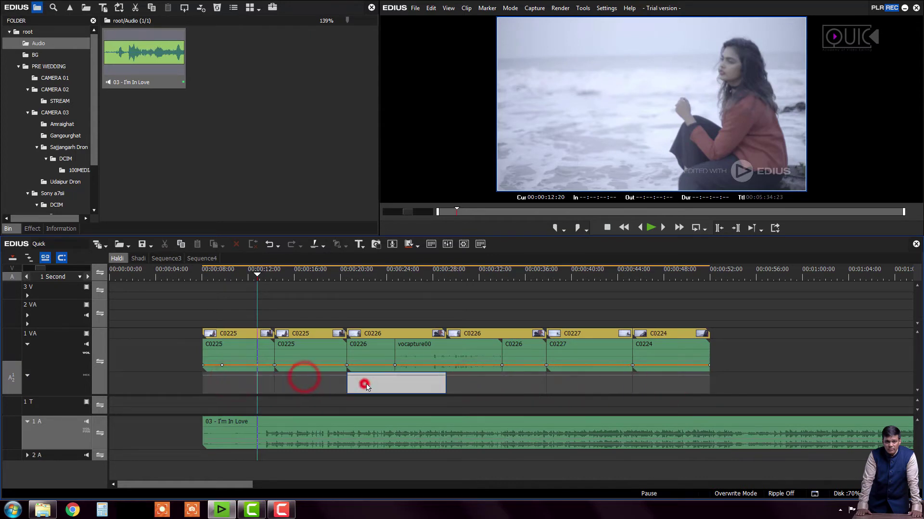
left_click(477, 383)
left_click(563, 385)
left_click(671, 388)
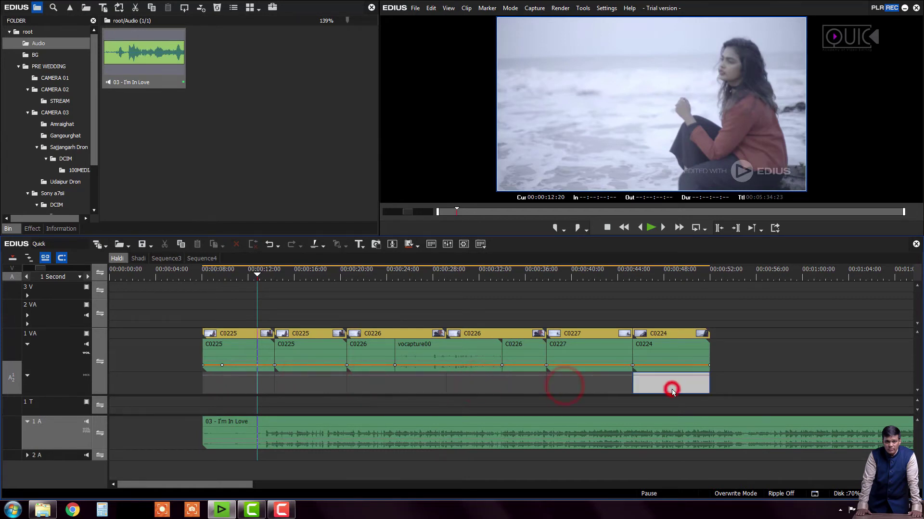
Collapse and re-expand both lower lanes of track 1 VA, then select the bottom-lane section of the first C0225 clip
left_click(27, 344)
left_click(27, 352)
left_click(27, 344)
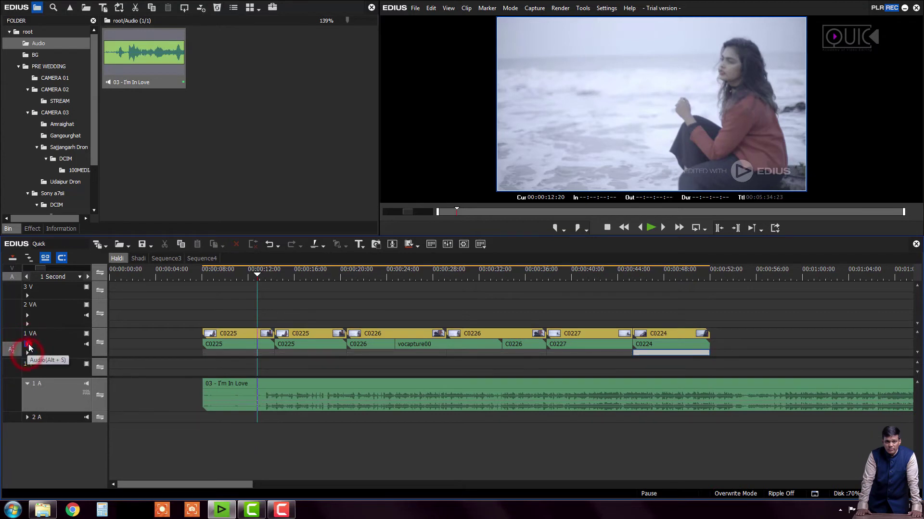
left_click(27, 375)
left_click(240, 384)
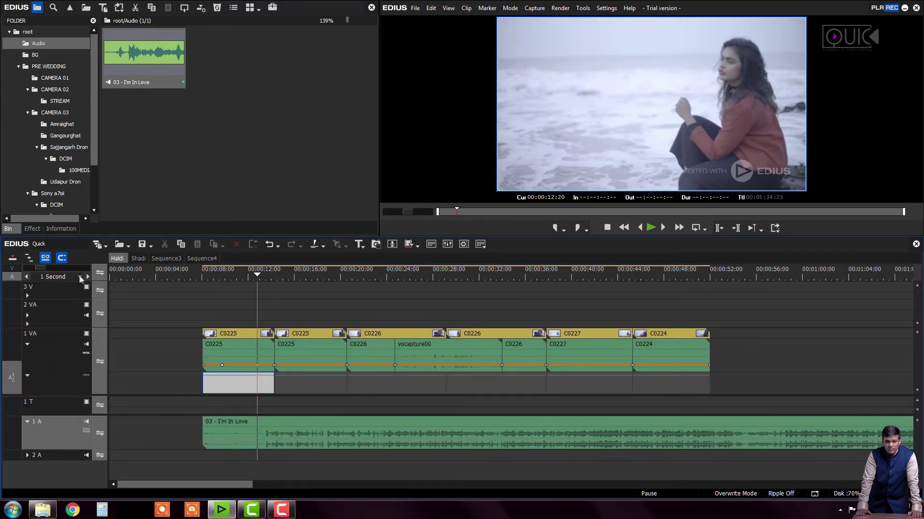
Set the timeline scale to 1 Frame and move the playhead to 00:00:13:00
left_click(87, 277)
left_click(28, 278)
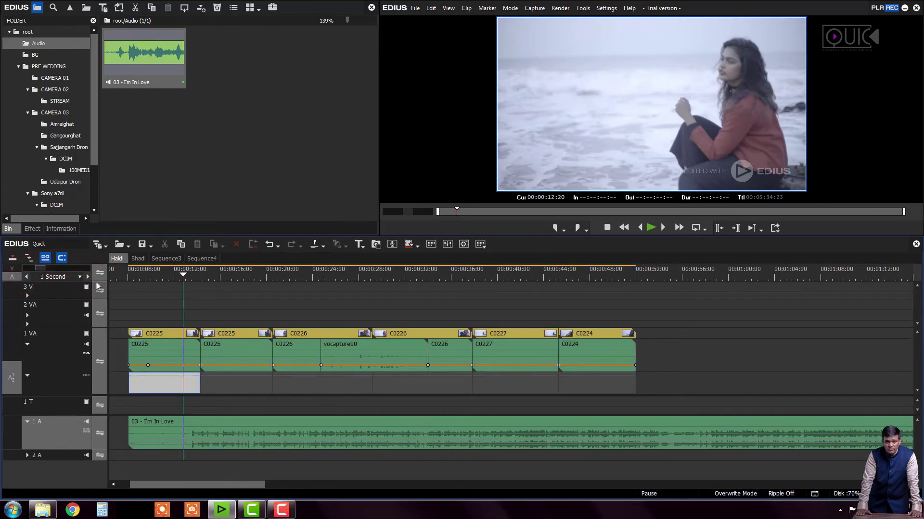
left_click(26, 277)
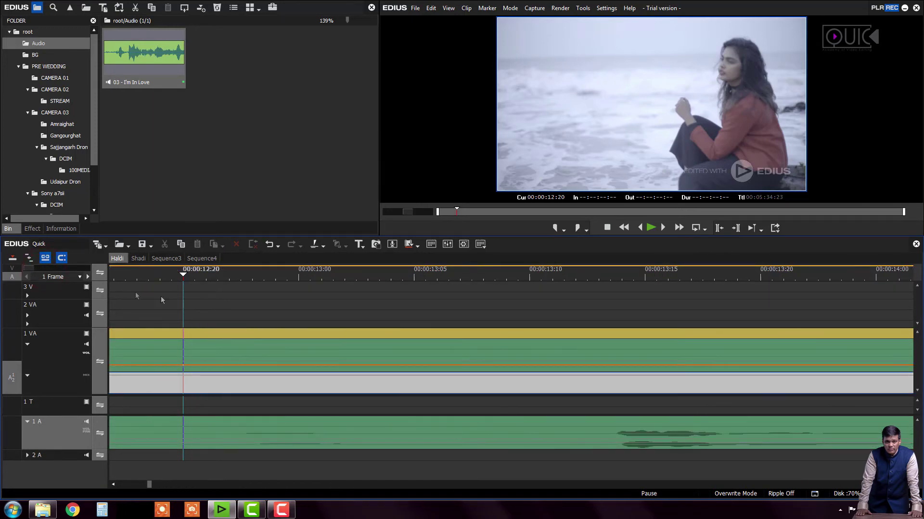
left_click_drag(183, 275, 310, 286)
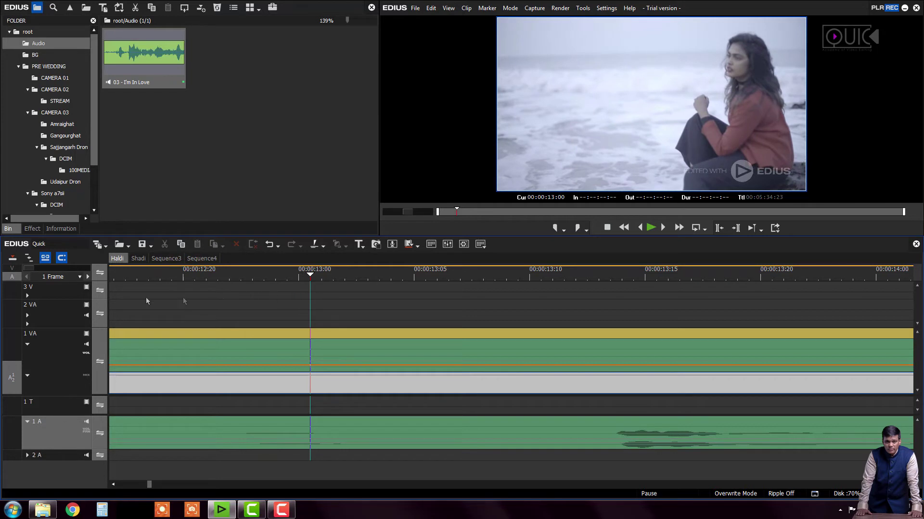
Increase the timeline scale stepwise to 2 Seconds and move the playhead to 00:00:09:19
left_click(88, 277)
left_click(87, 277)
left_click(88, 277)
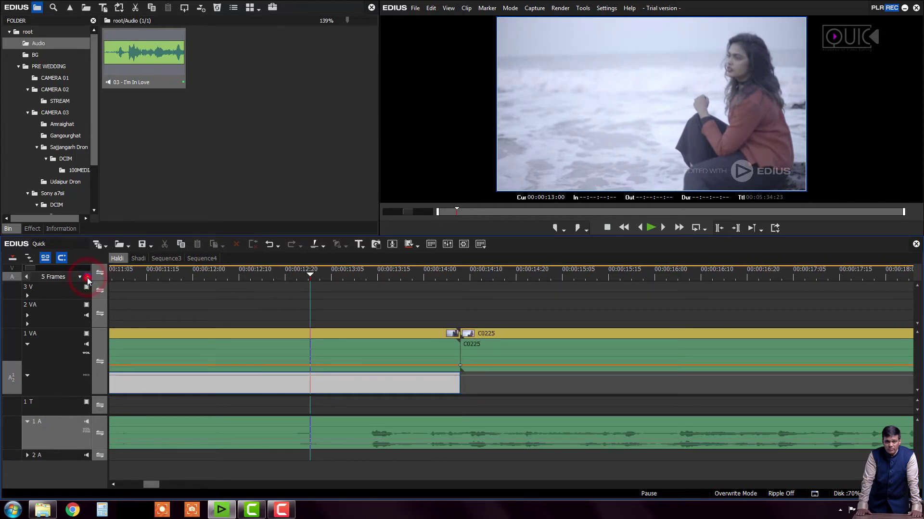
left_click(87, 277)
left_click(88, 277)
left_click(87, 277)
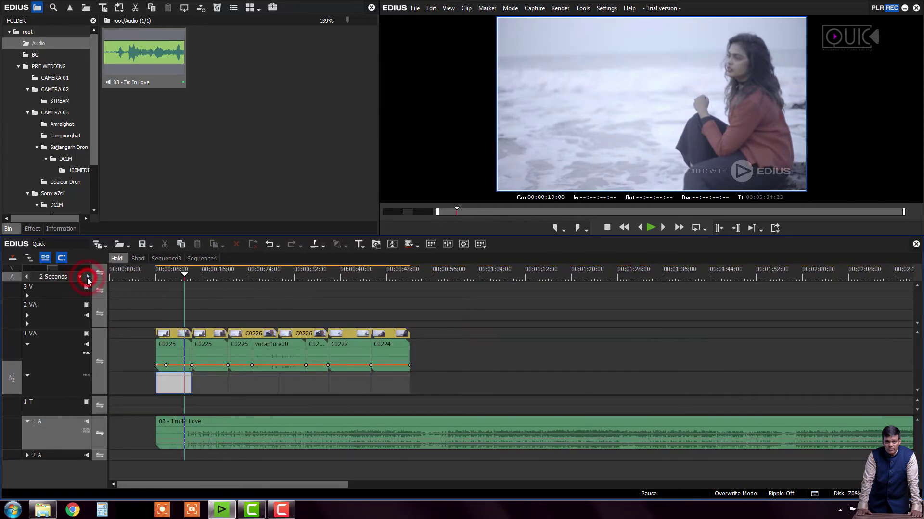
left_click_drag(185, 275, 167, 297)
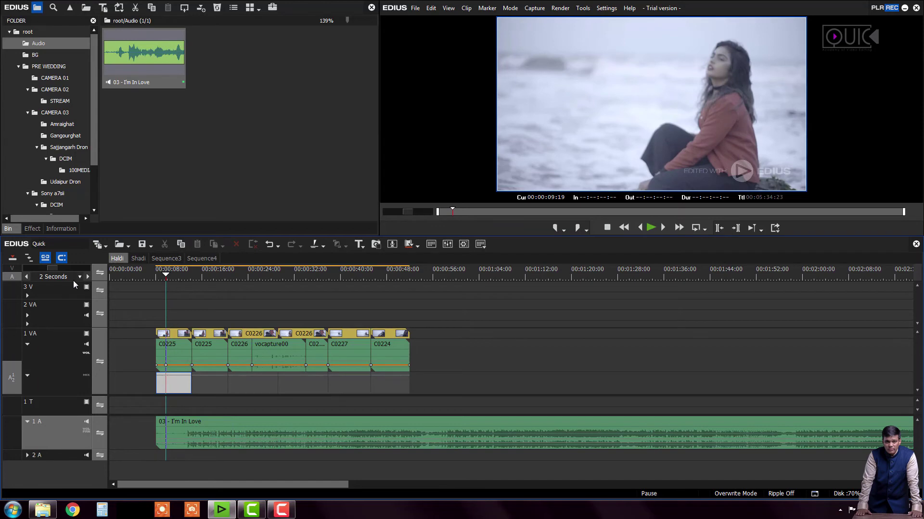
Select the first C0225 clip, set the timeline scale to 1 Frame and move the playhead to 00:00:09:21
mouse_move(52, 268)
left_mouse_down()
mouse_move(79, 268)
mouse_move(30, 270)
mouse_move(53, 273)
left_mouse_up()
left_click(141, 349)
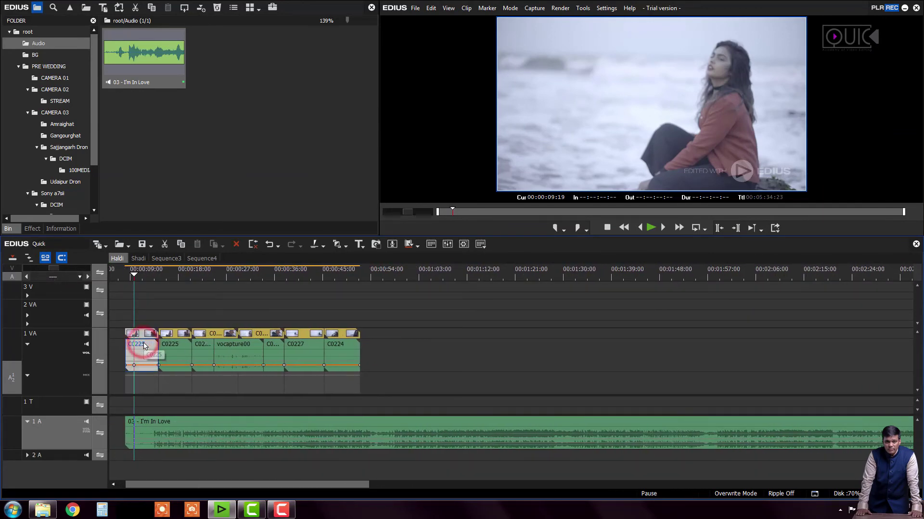
key("ctrl+KP_Add")
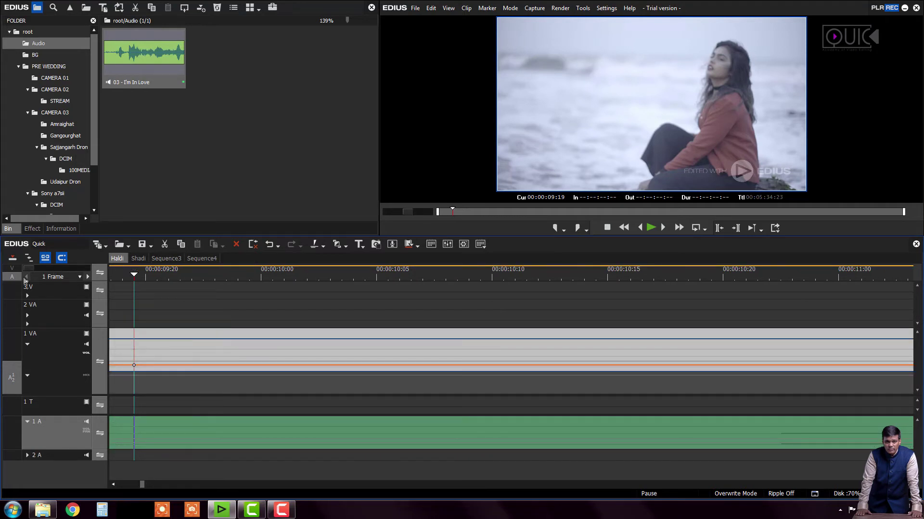
left_click_drag(140, 274, 184, 281)
Zoom the timeline out to a scale of 5 Seconds to show the whole song on track 1 A
key("ctrl+KP_Subtract")
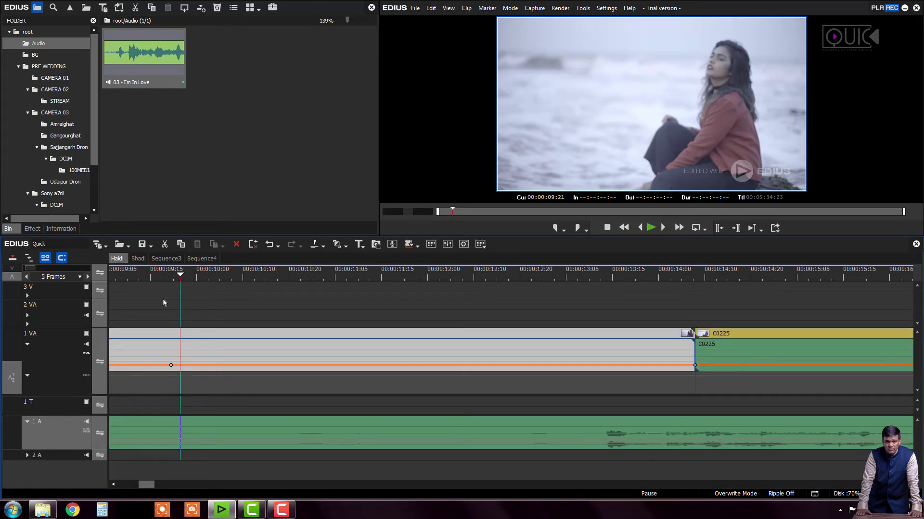
key("ctrl+KP_Subtract")
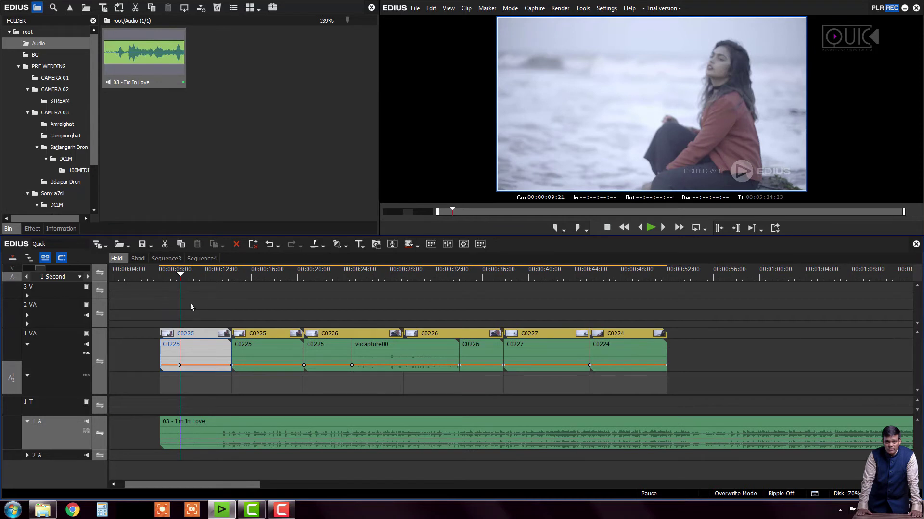
key("ctrl+KP_Subtract")
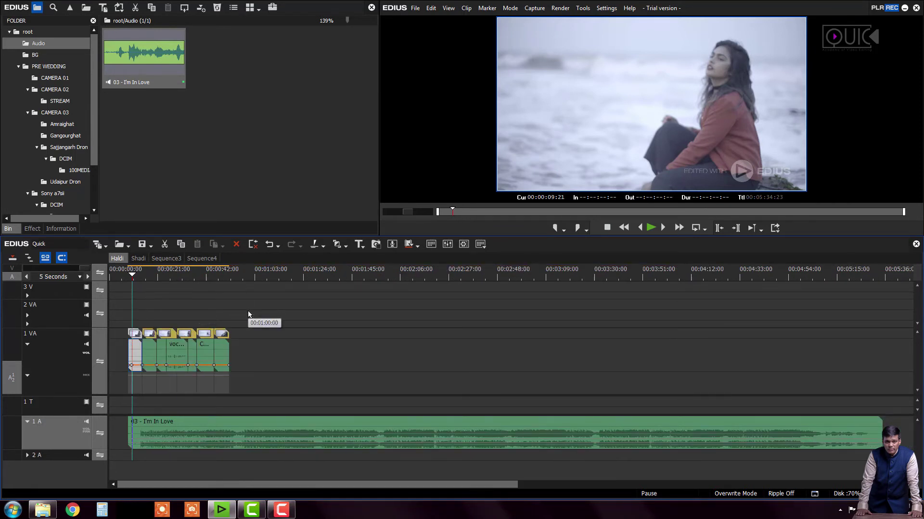
Zoom the timeline out stepwise through 15 Seconds, 1 Minute, 5 Minutes and 15 Minutes, and set the scale back to Fit
key("ctrl+KP_Subtract")
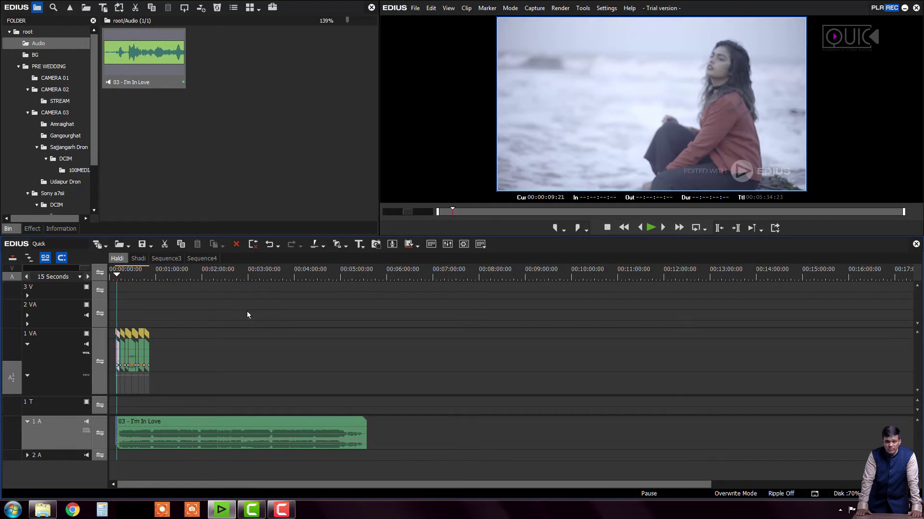
key("ctrl+KP_Subtract")
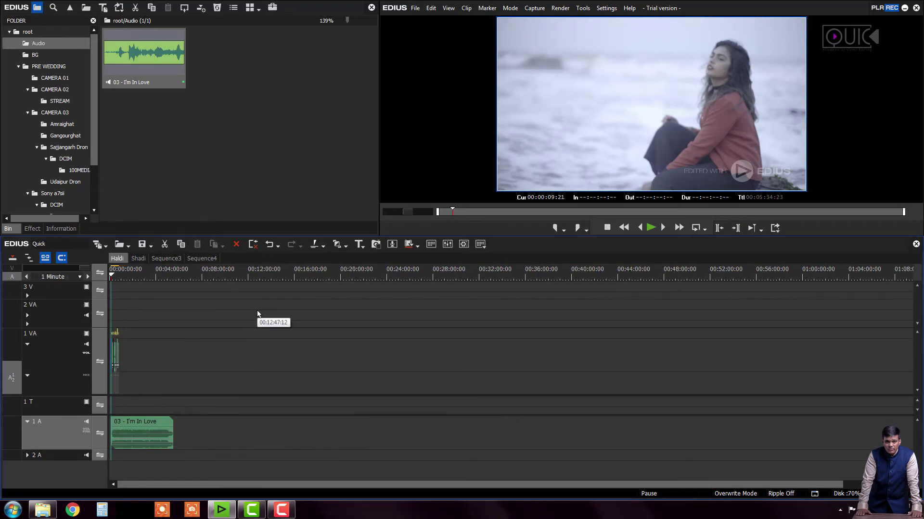
key("ctrl+KP_Subtract")
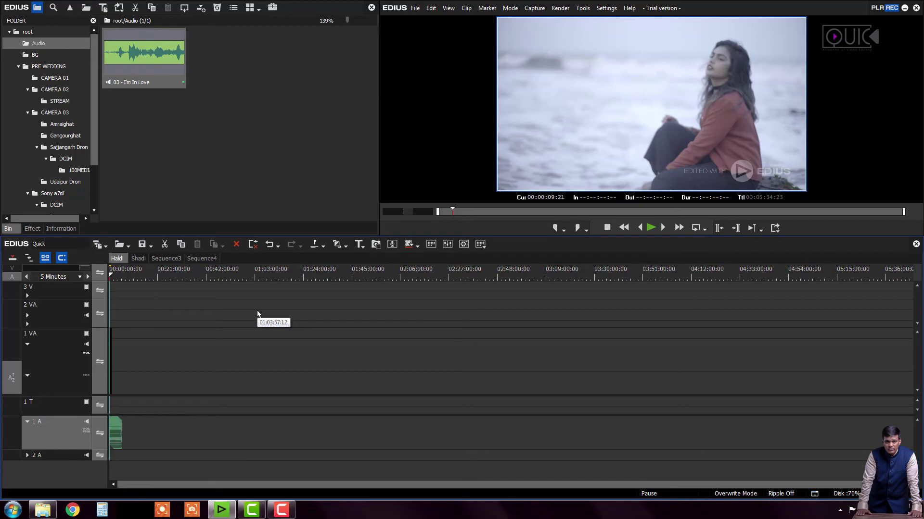
key("ctrl+KP_Subtract")
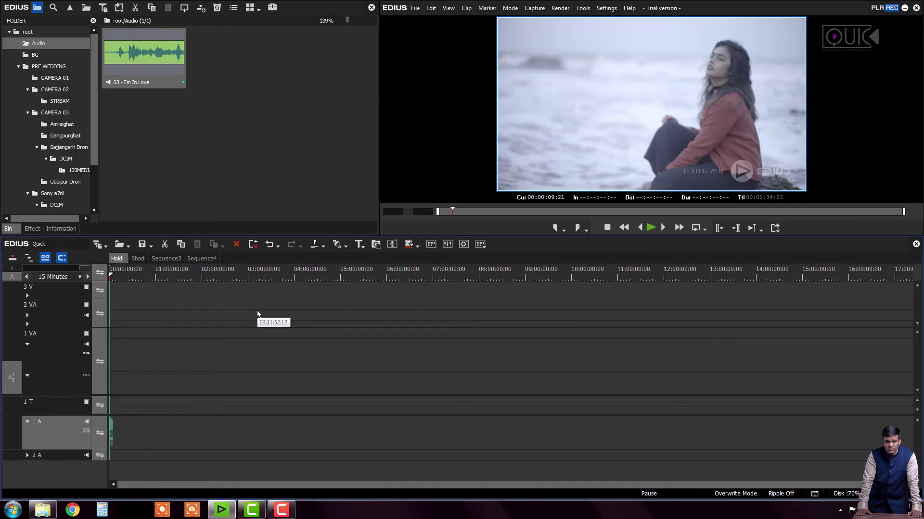
key("ctrl+KP_Subtract")
key("ctrl+0")
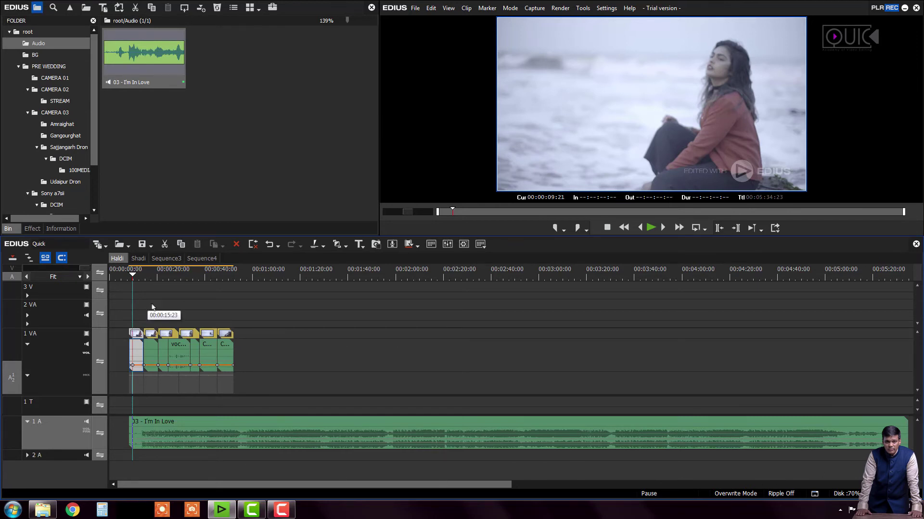
In Overwrite Mode, try deleting the second clip on track 1 VA and moving it onto the fifth clip, undoing each edit
left_click(331, 328)
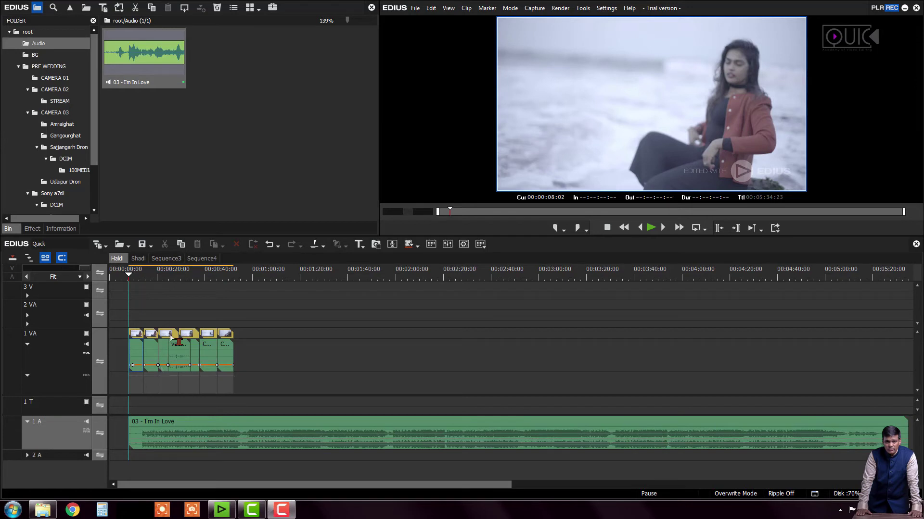
left_click(150, 339)
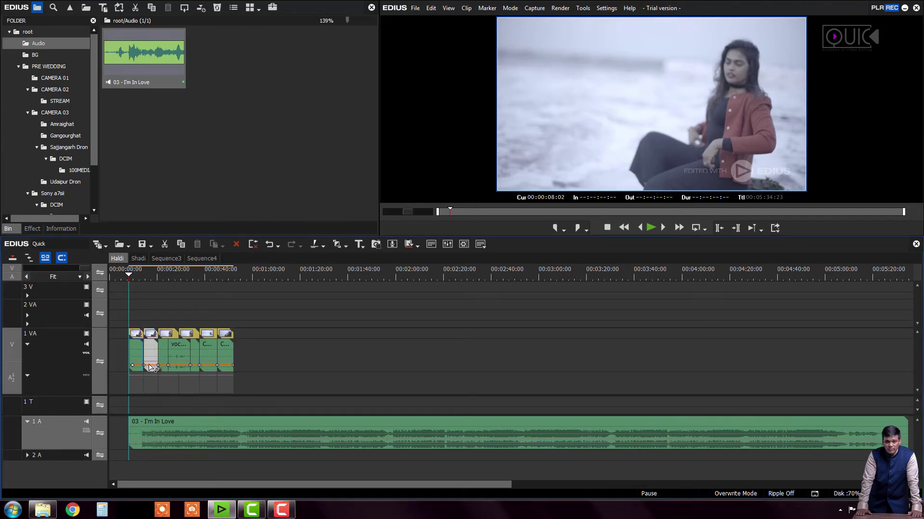
key("Delete")
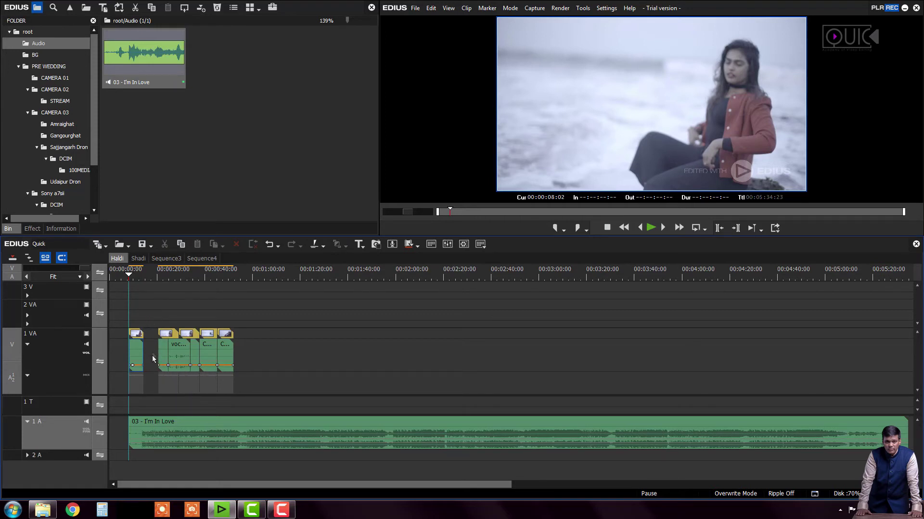
key("ctrl+z")
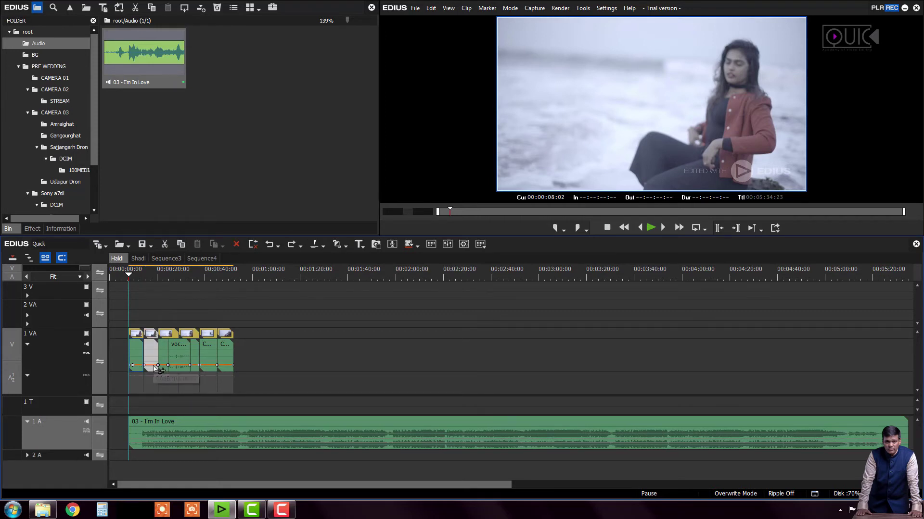
left_click_drag(151, 335, 208, 341)
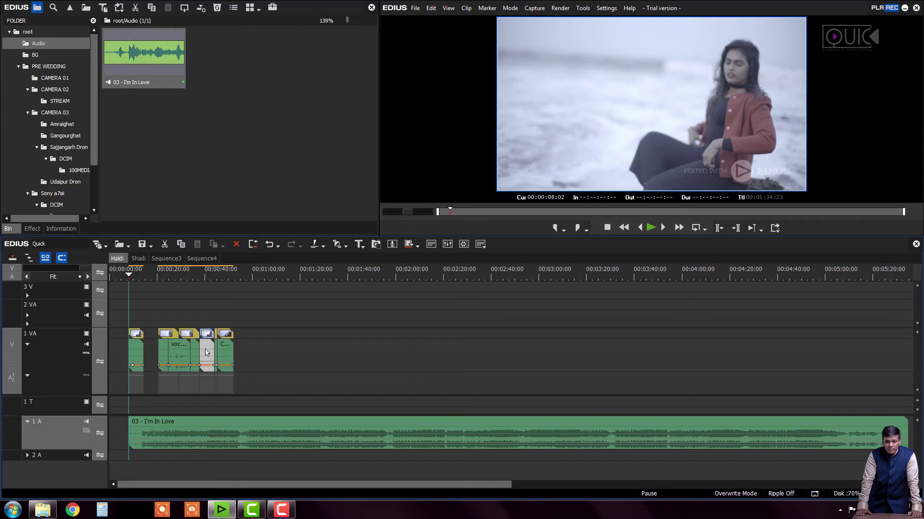
key("ctrl+z")
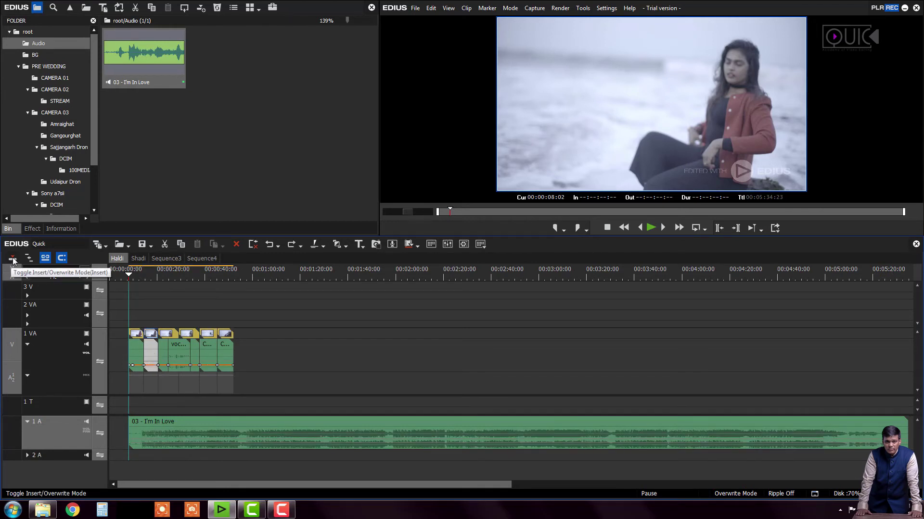
Switch the timeline to Insert Mode, delete the second clip on track 1 VA and undo the deletion
left_click(13, 260)
left_click(150, 335)
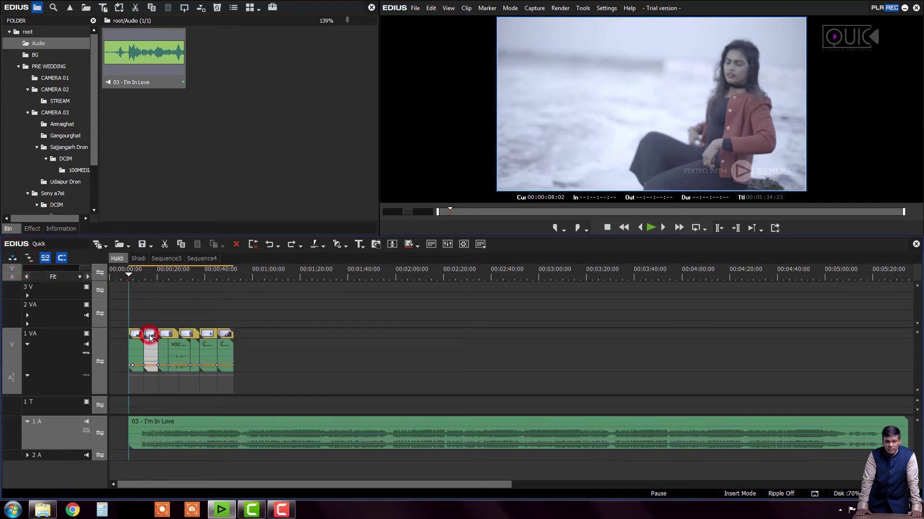
key("Delete")
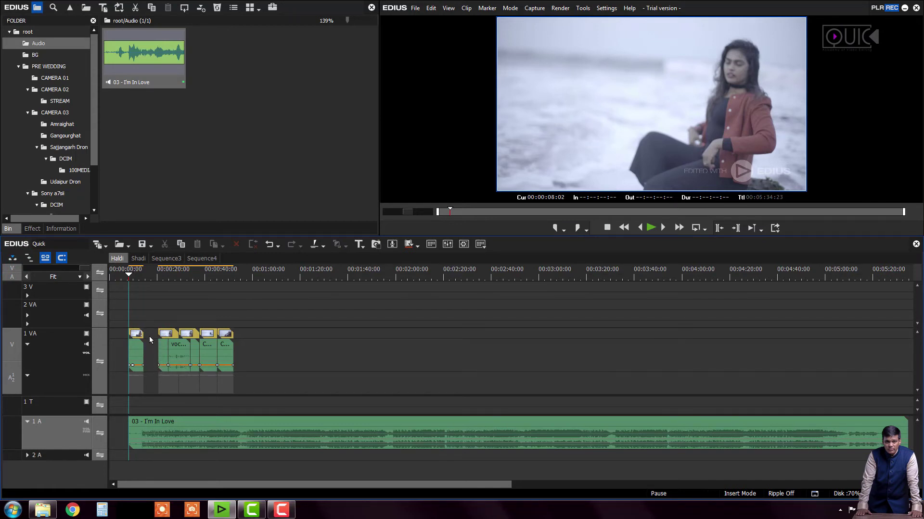
key("ctrl+z")
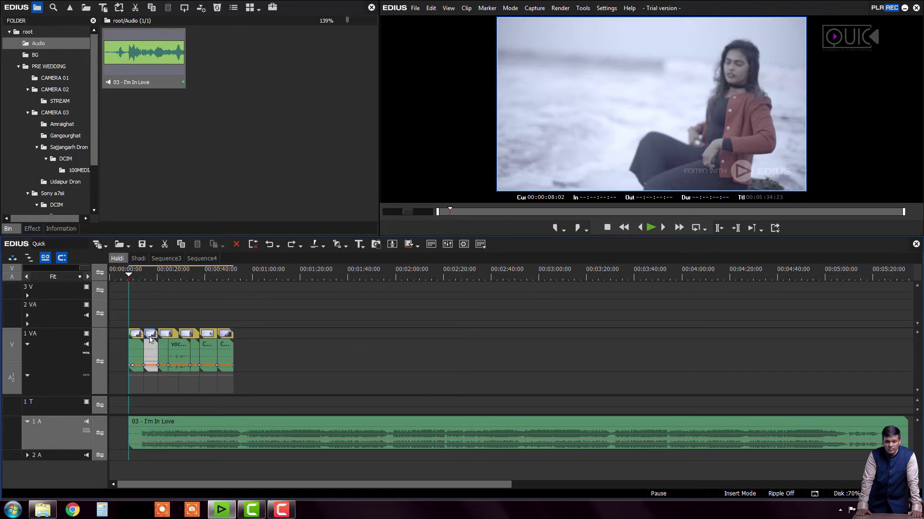
In Insert Mode, try moving the second 1 VA clip to the start of the fifth clip, and undo the move
left_click_drag(150, 333, 207, 338)
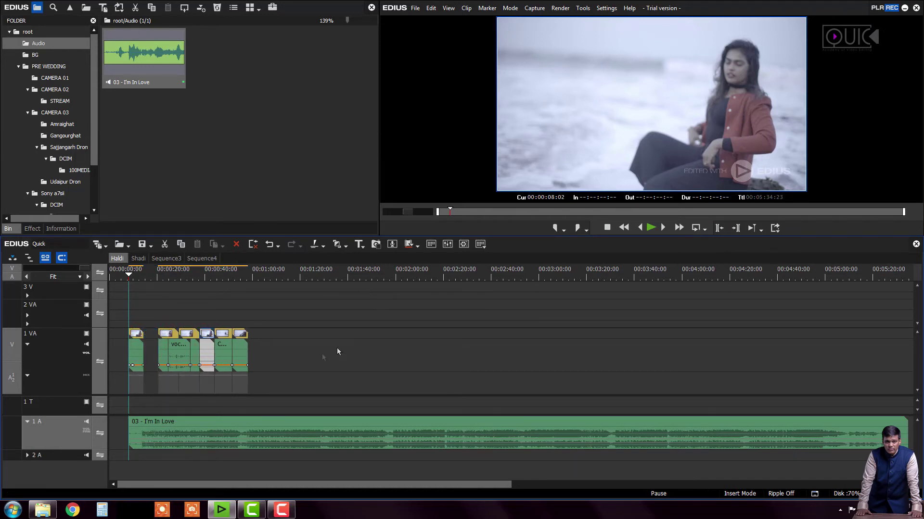
mouse_move(152, 380)
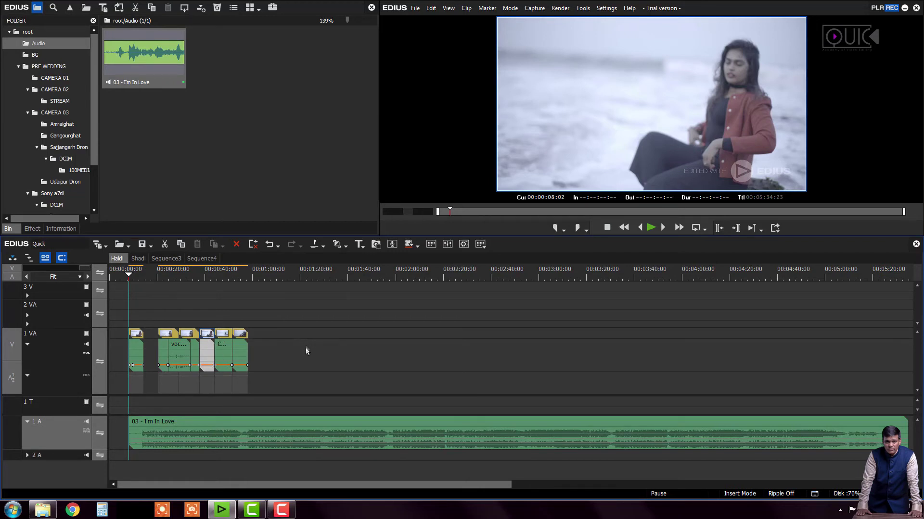
left_click_drag(151, 371, 150, 359)
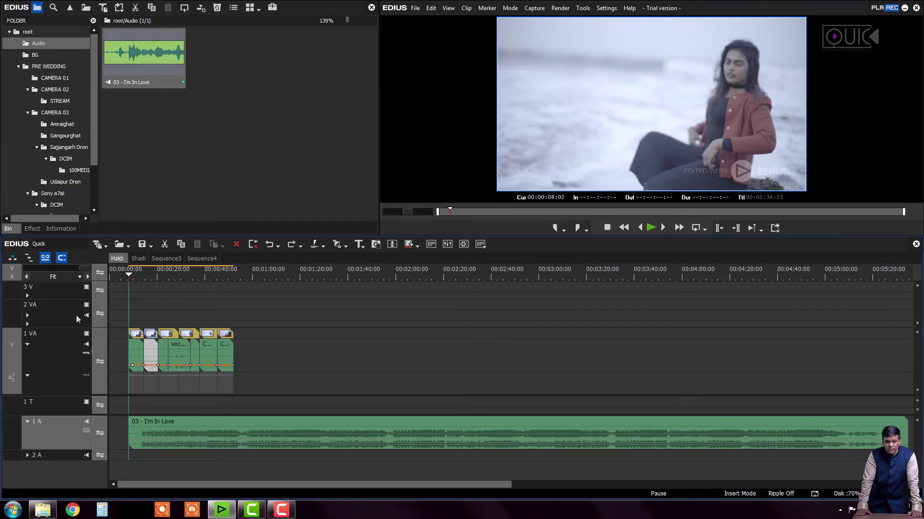
Turn on Ripple Mode, delete the second clip on track 1 VA and undo the deletion
left_click(28, 259)
left_click(149, 319)
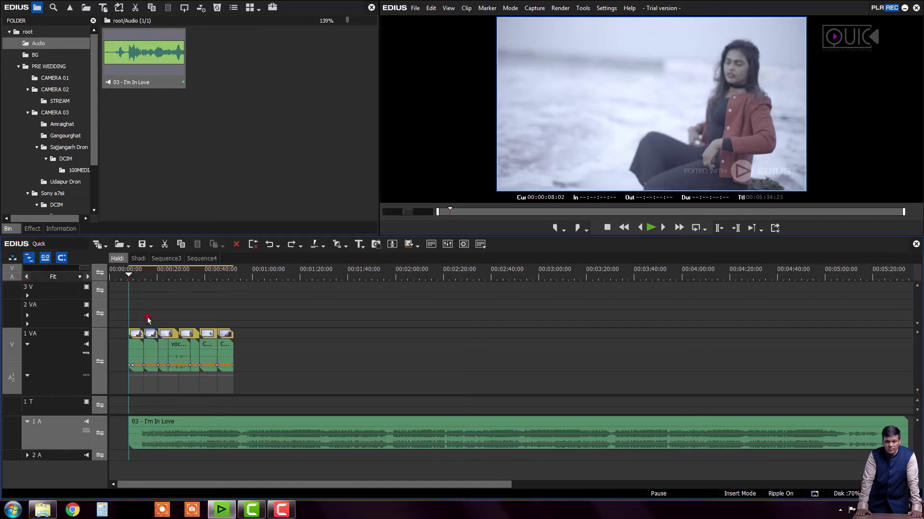
key("Delete")
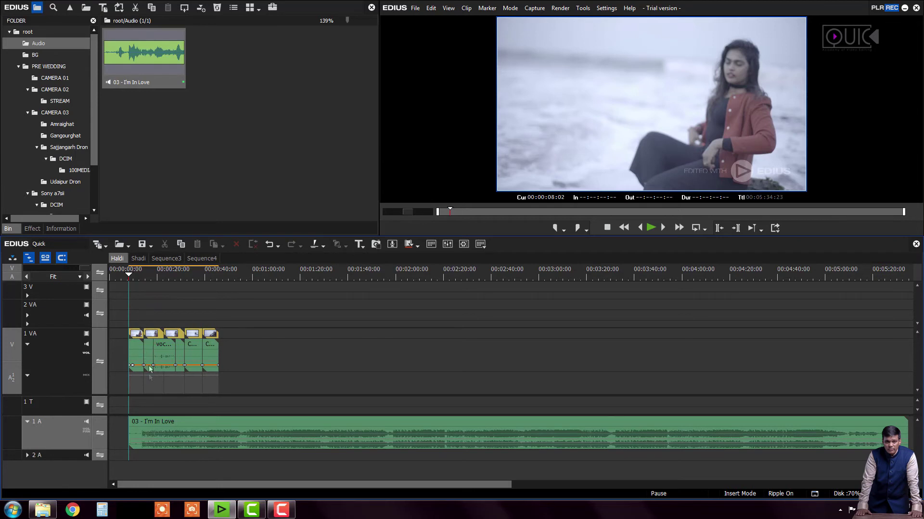
key("ctrl+z")
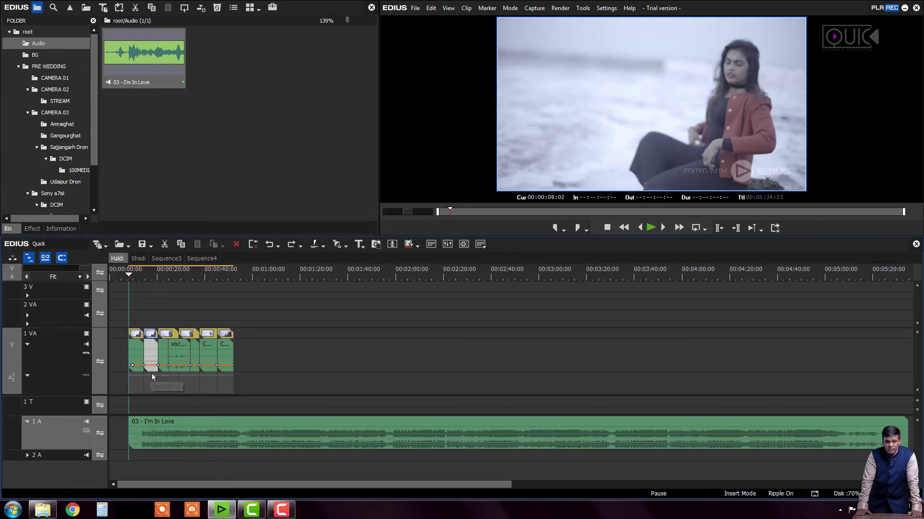
With Ripple on, move the second 1 VA clip between the fourth and fifth clips, undo it and repeat the move
left_click_drag(150, 337, 202, 371)
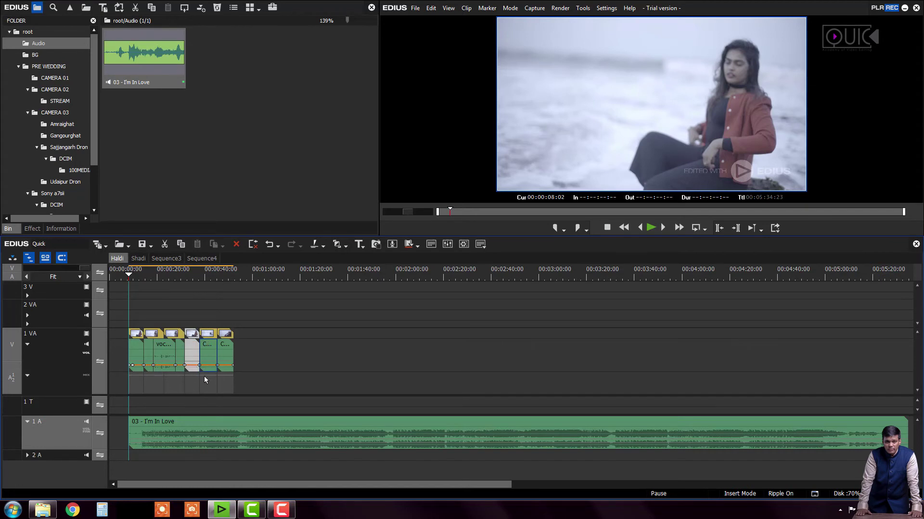
key("ctrl+z")
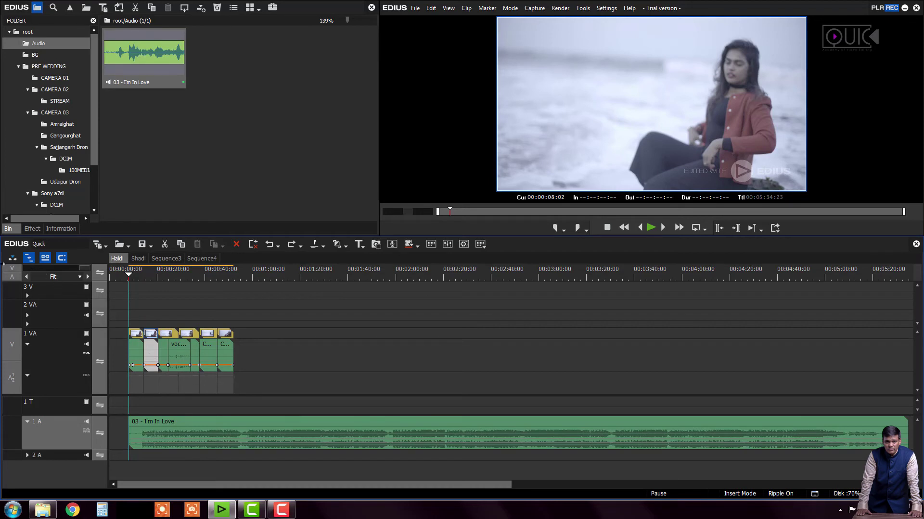
left_click_drag(152, 333, 200, 371)
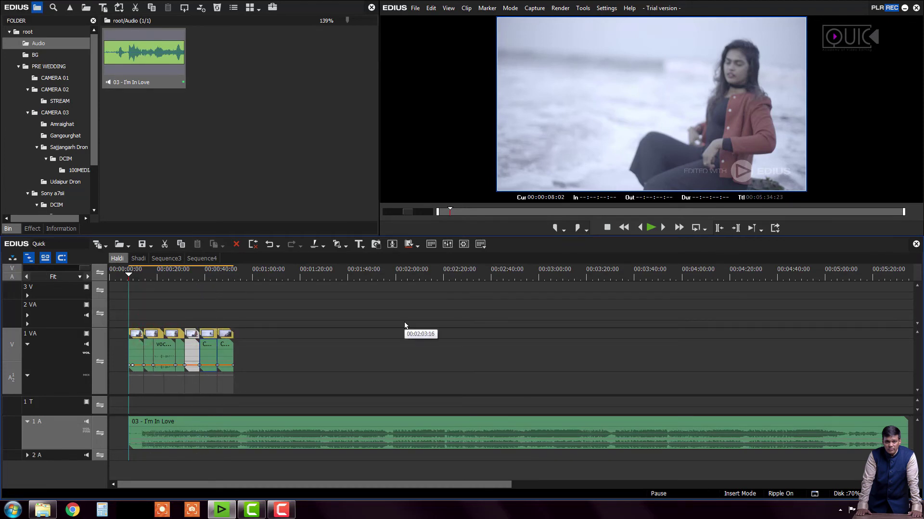
With Group/Link Mode on, select the last 1 VA clip by its video and audio parts to examine how they are linked
left_click(224, 334)
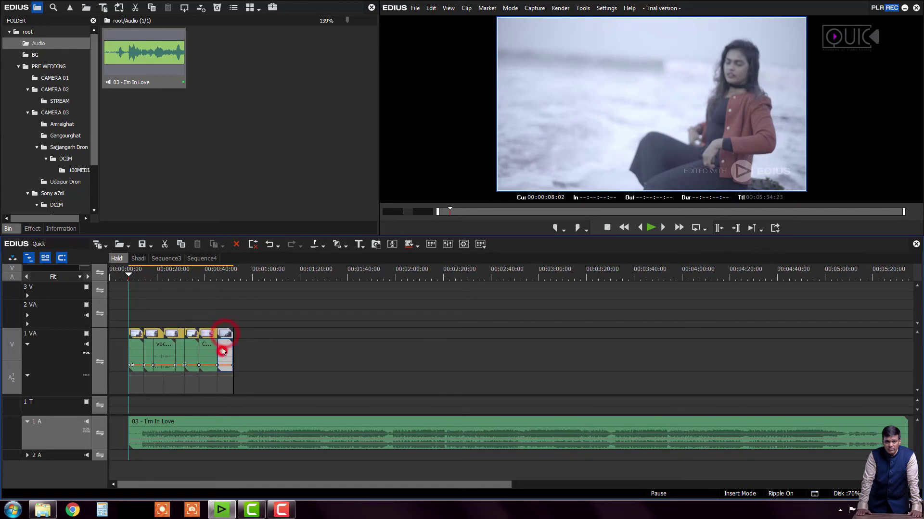
left_click(210, 336)
left_click(223, 335)
left_click(224, 348)
left_click(224, 337)
left_click(229, 333)
Turn off Group/Link Mode and select the last 1 VA clip's video and audio parts separately
left_click(46, 259)
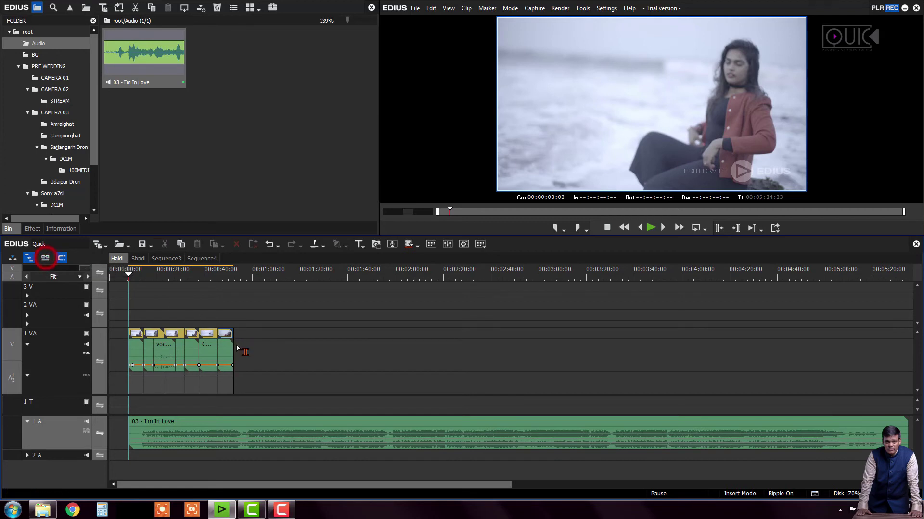
left_click(224, 355)
left_click(224, 334)
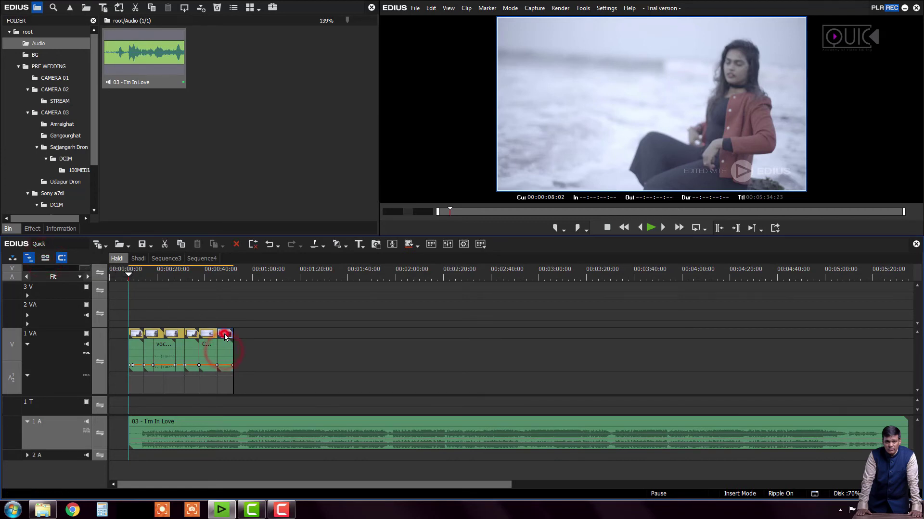
left_click(221, 355)
left_click(224, 336)
left_click(223, 352)
mouse_move(227, 355)
left_mouse_down()
mouse_move(243, 356)
mouse_move(227, 347)
left_mouse_up()
left_click(224, 335)
left_click(223, 336)
left_click(225, 333)
left_click(225, 351)
left_click(228, 349)
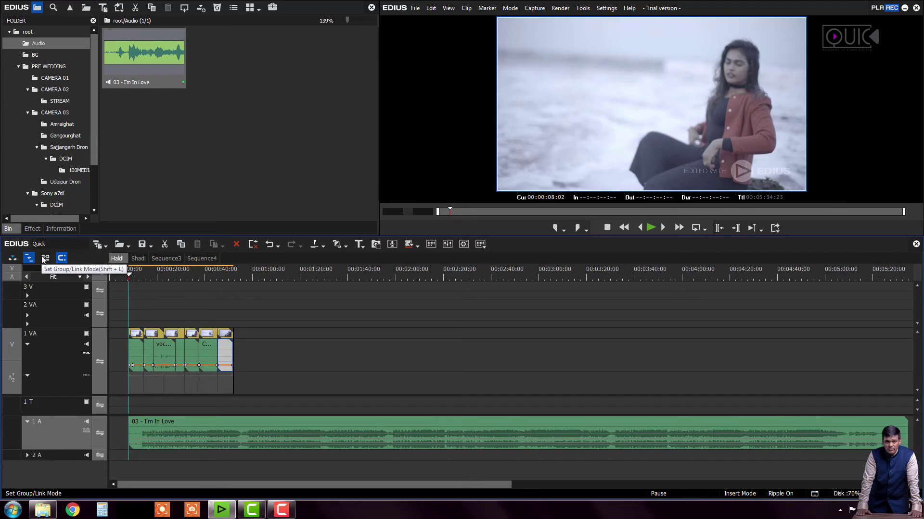
Select the last three clips on track 1 VA with their audio and move them to start at about 00:00:50
left_click_drag(247, 313, 144, 380)
left_click(353, 300)
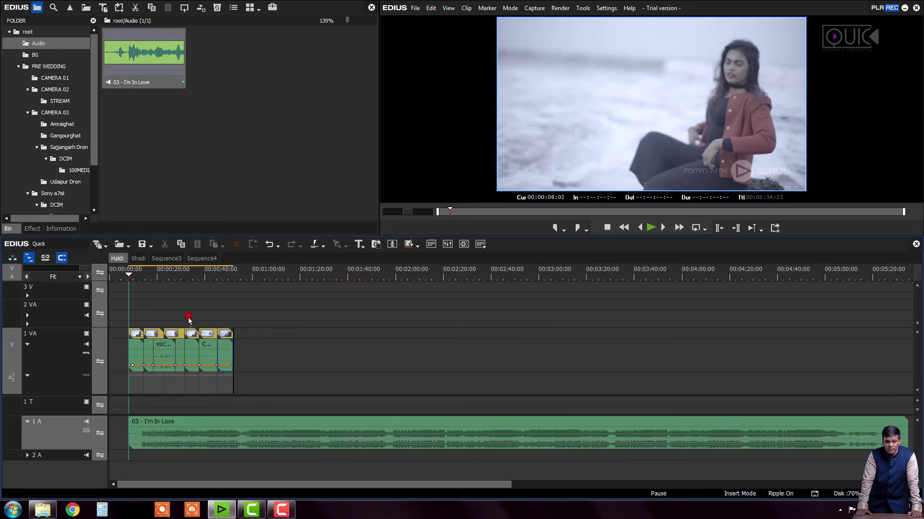
left_click_drag(188, 316, 234, 382)
left_click_drag(222, 337, 397, 318)
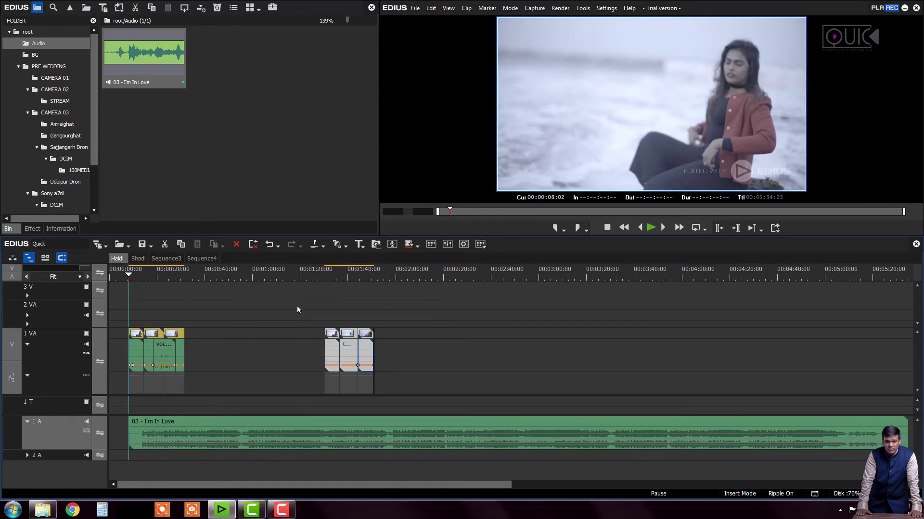
left_click_drag(308, 292, 457, 380)
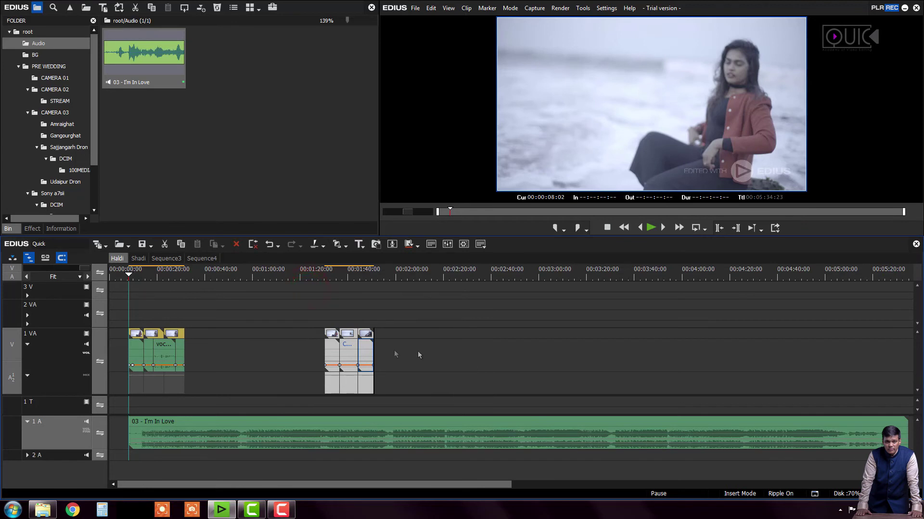
left_click_drag(346, 332, 251, 357)
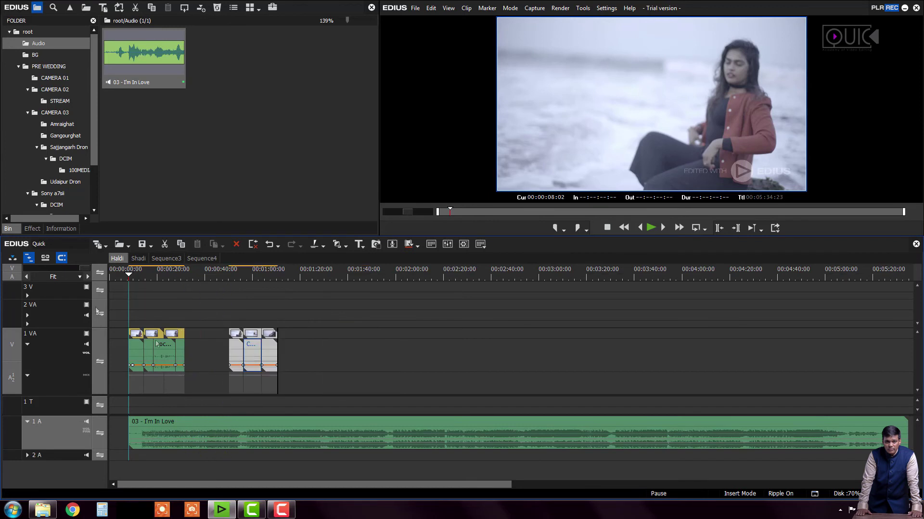
Turn off snapping and move the last three 1 VA clips next to the third clip and away again to about 00:01:00
left_click(61, 258)
left_click_drag(225, 310, 300, 377)
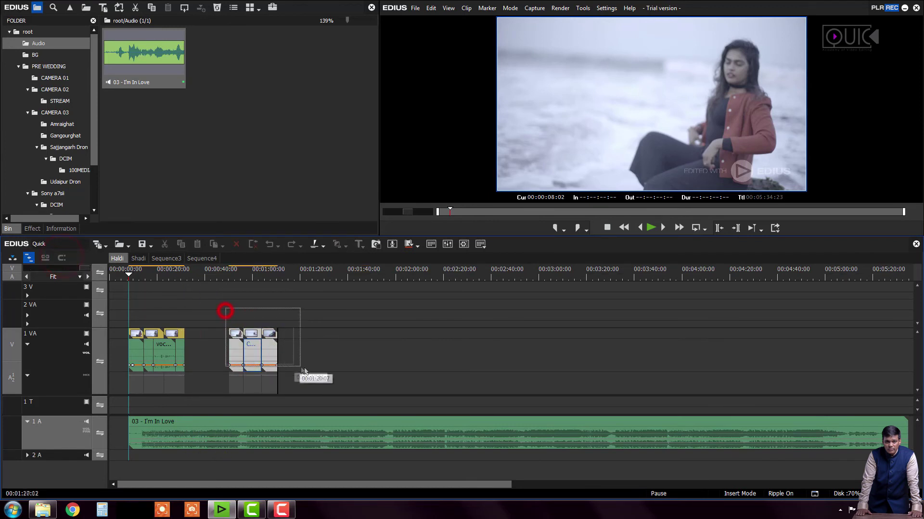
left_click_drag(259, 342, 210, 351)
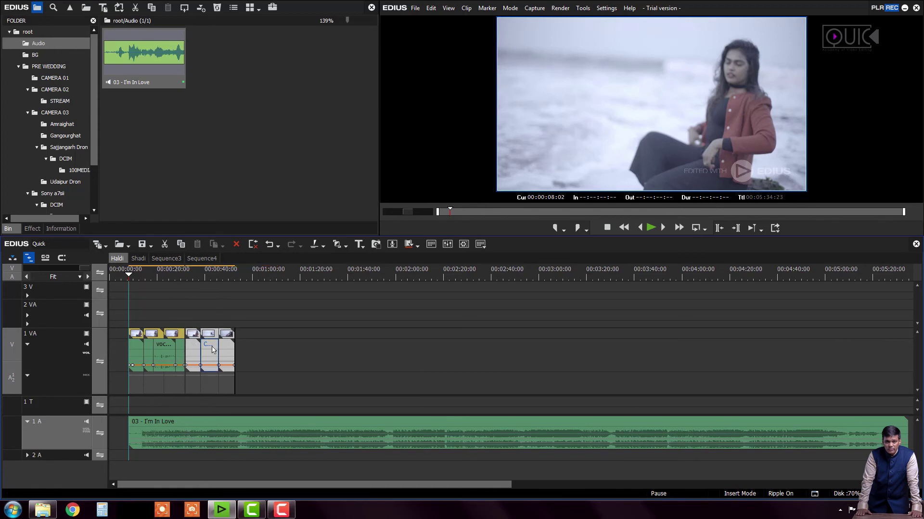
left_click_drag(197, 312, 279, 347)
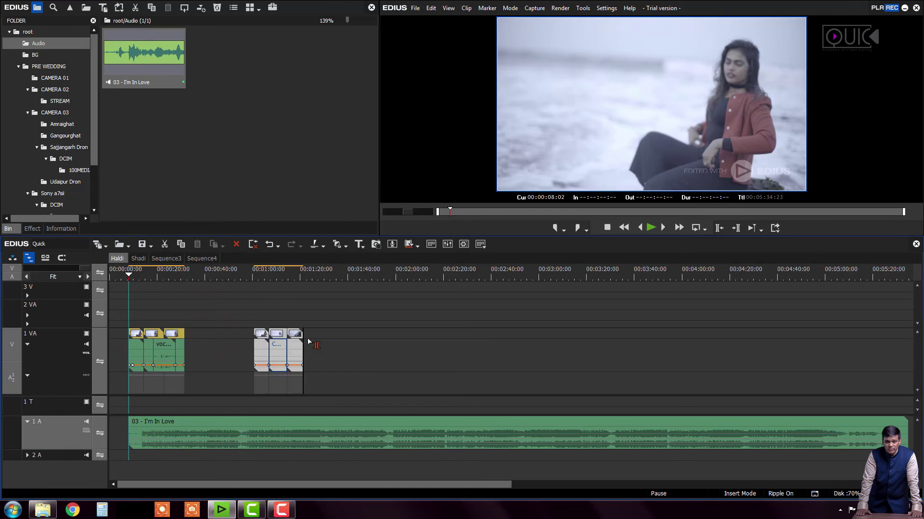
Turn snapping back on and move the last three 1 VA clips back against the end of the third clip
left_click(62, 259)
left_click(240, 310)
left_click_drag(278, 338, 214, 350)
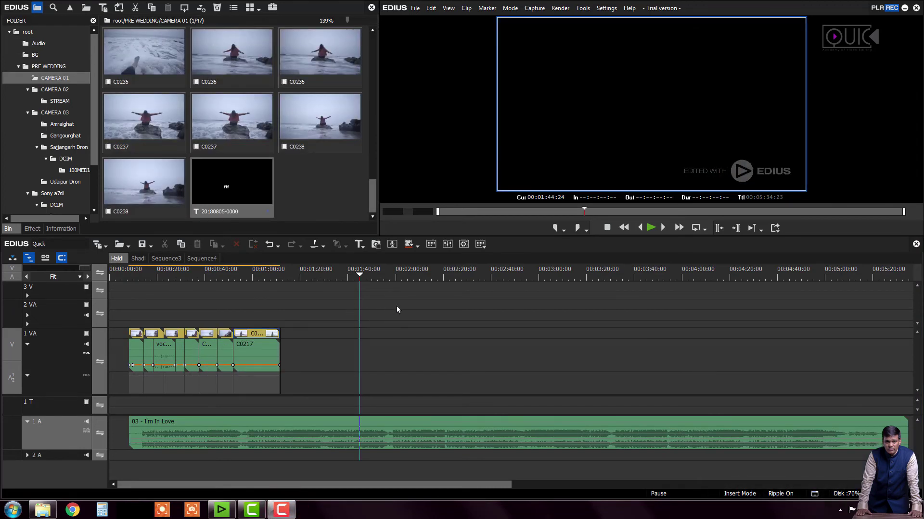
Select in turn the video parts on track 1 VA, the song on track 1 A and the 1 VA clips' audio parts
left_click(375, 321)
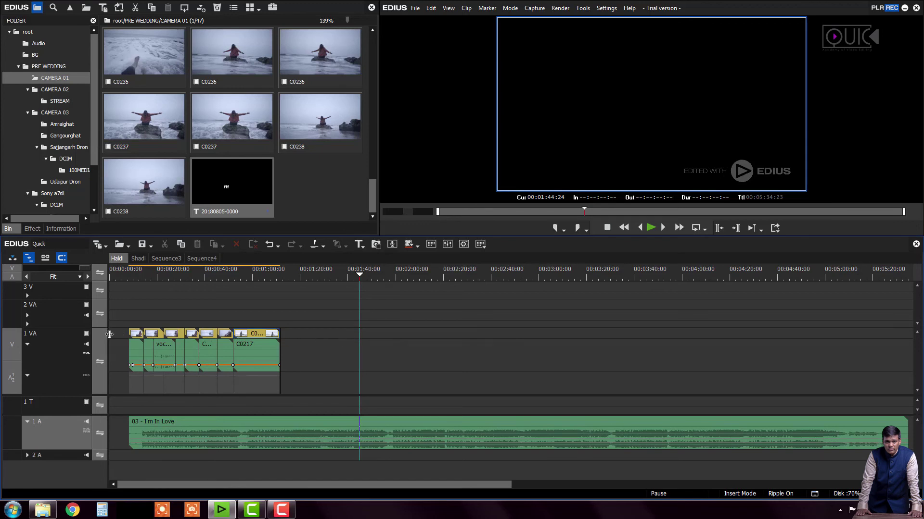
left_click_drag(116, 338, 314, 332)
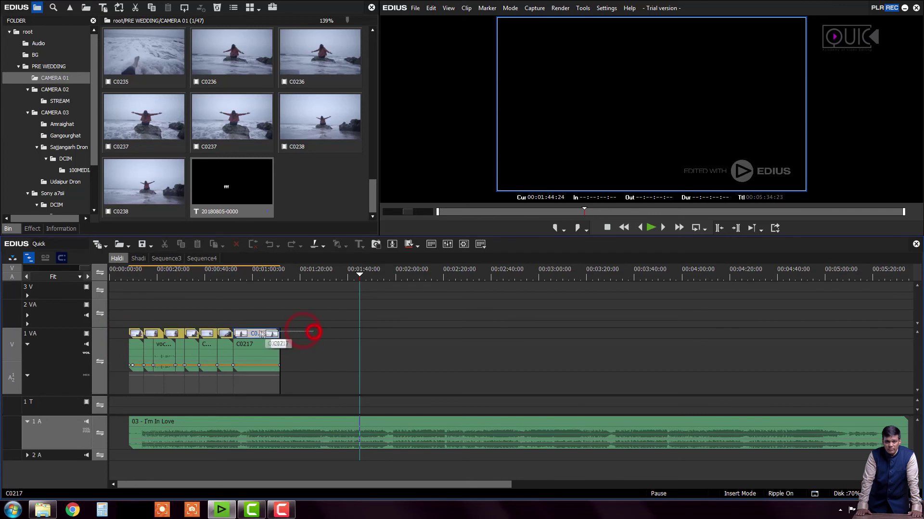
left_click(324, 334)
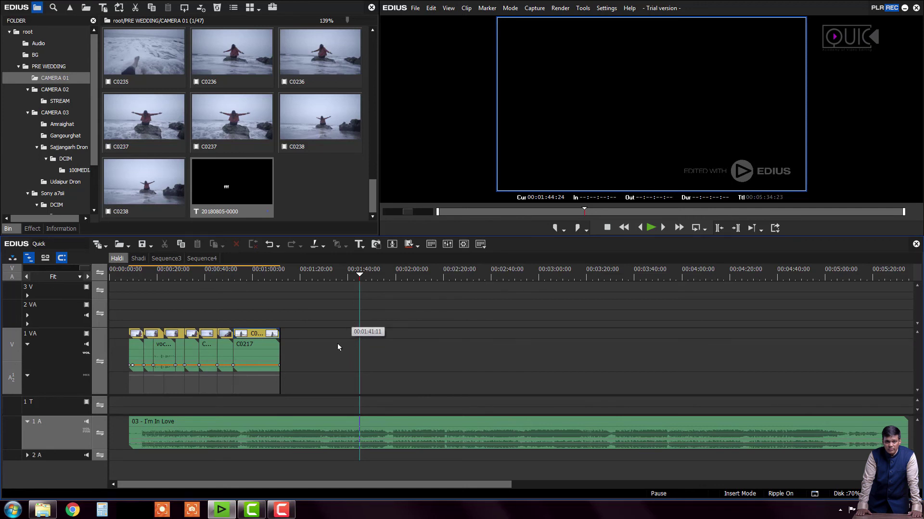
left_click(321, 423)
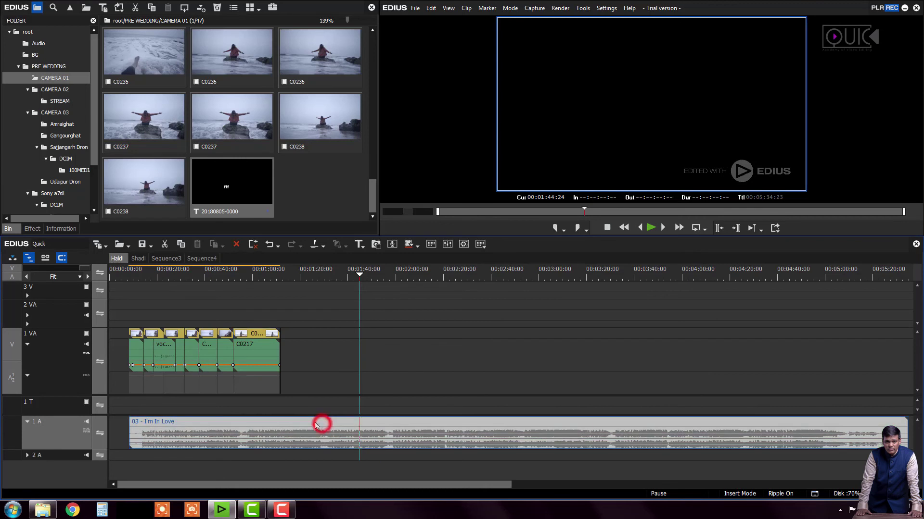
left_click(341, 374)
left_click(363, 425)
left_click(325, 355)
left_click_drag(362, 352, 129, 373)
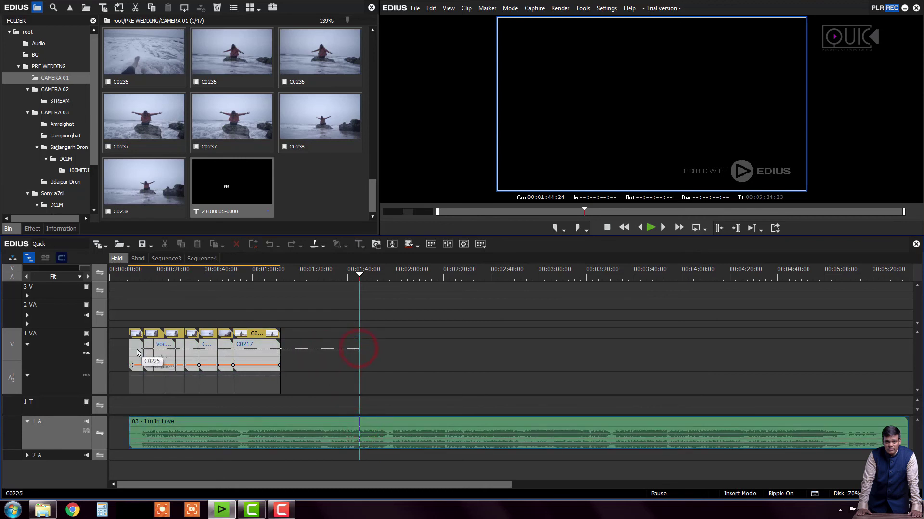
left_click(316, 365)
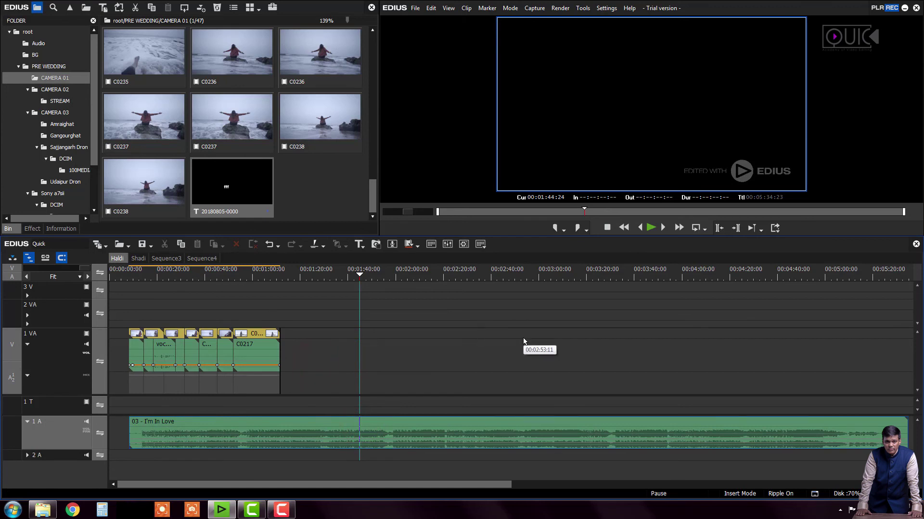
Create a Quick Titler title reading "ggg" in the empty area of track 1 VA and save it
right_click(395, 337)
left_click(451, 343)
type("t")
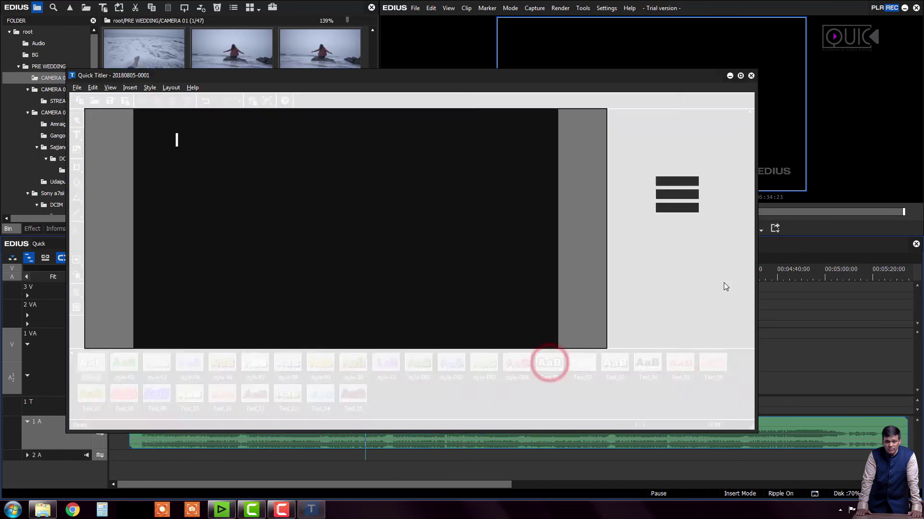
type("ggg")
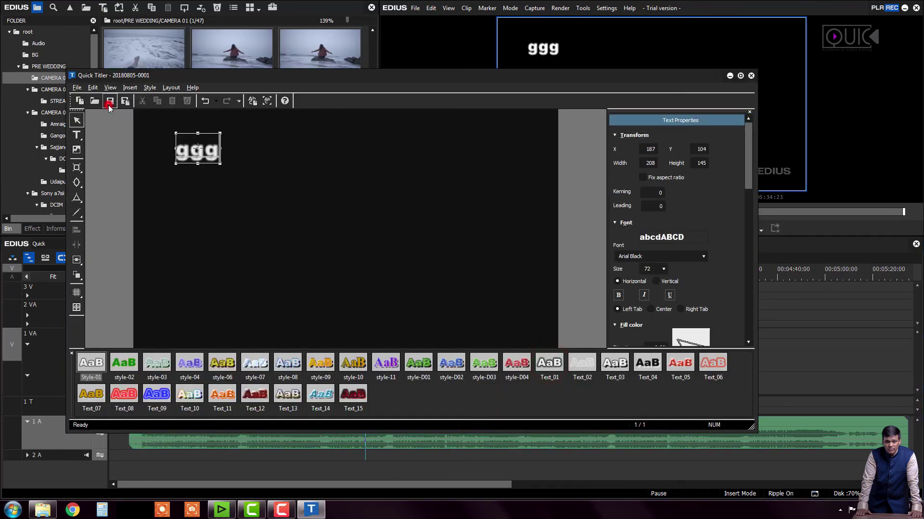
left_click(110, 101)
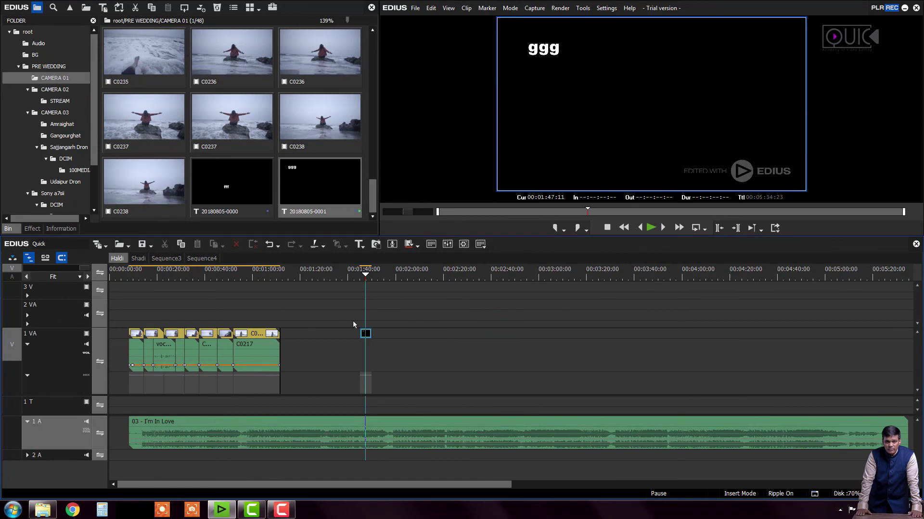
Move the "ggg" title clip on track 1 VA to start at about 00:01:15
left_click_drag(366, 333, 298, 333)
left_click(339, 338)
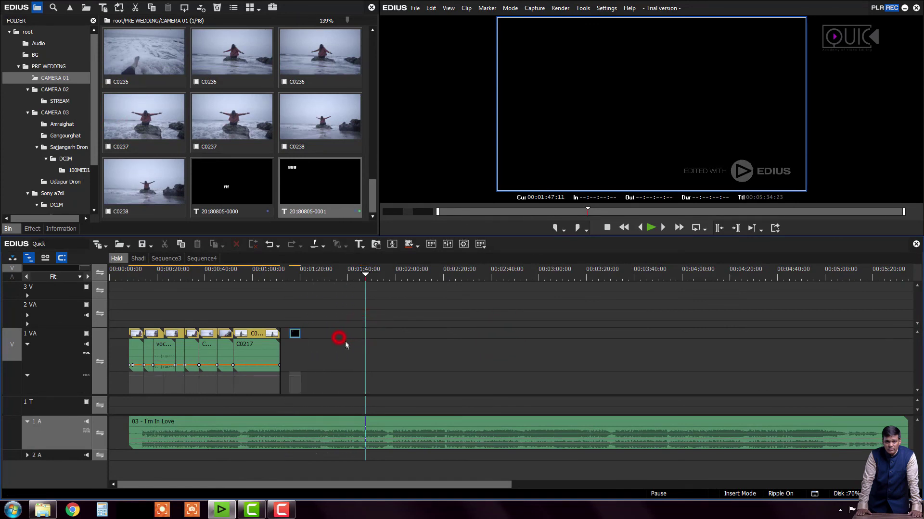
left_click(291, 277)
scroll(307, 295, "up", 3)
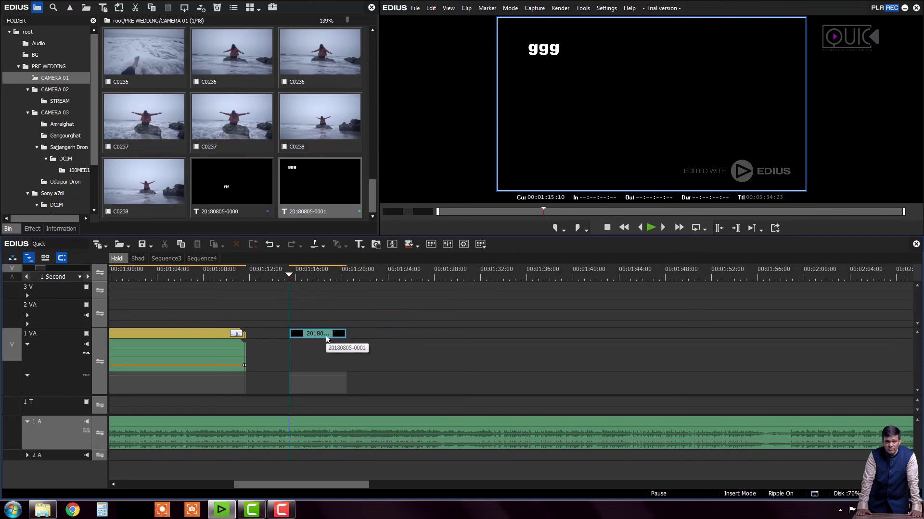
Save the frame at 00:01:07:21 as the TIFF still image still12, with the root bin folder open
left_click_drag(331, 279, 202, 313)
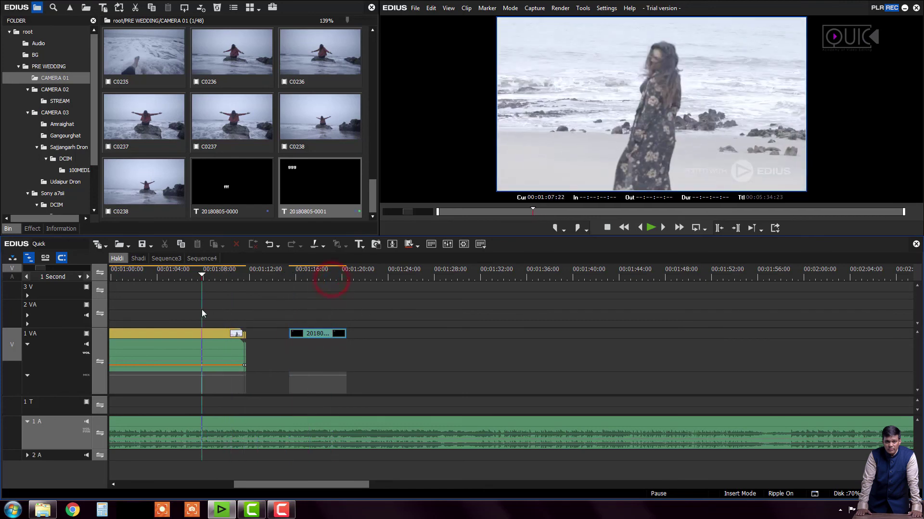
left_click(26, 32)
left_click(234, 50)
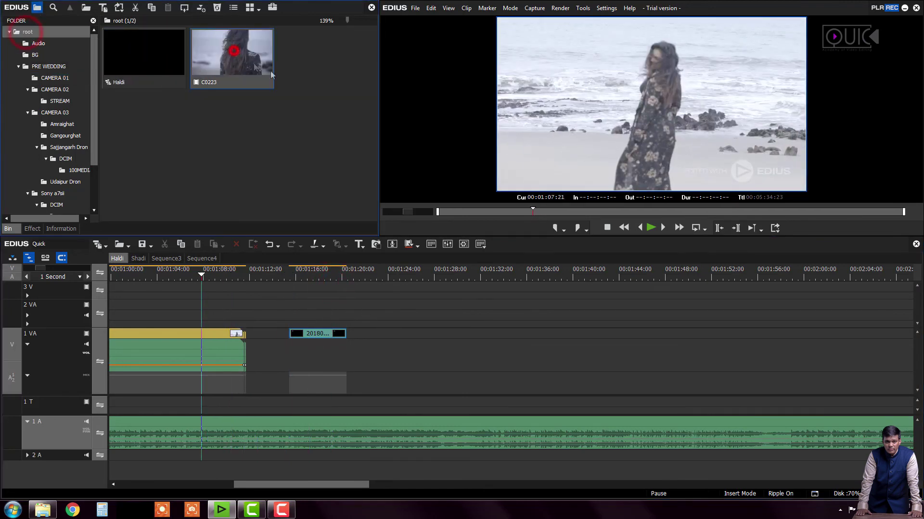
left_click(273, 159)
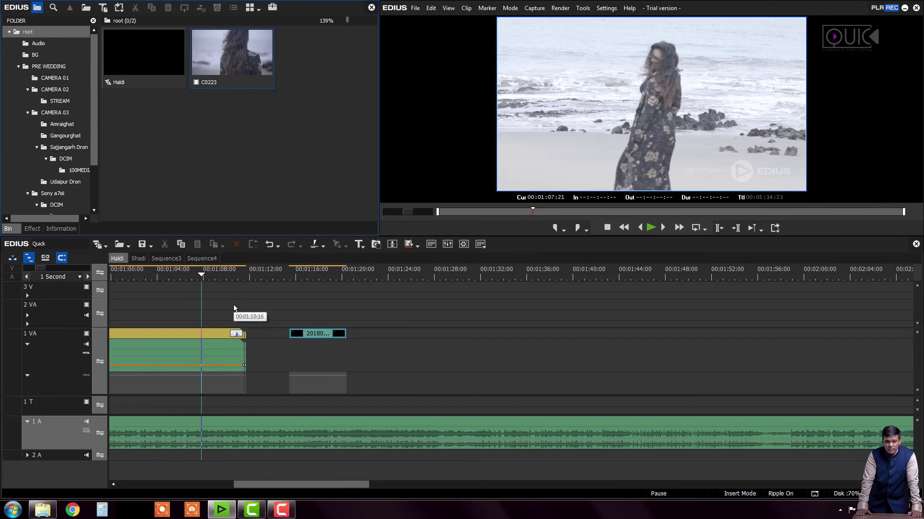
left_click(376, 244)
left_click(592, 399)
type("still12")
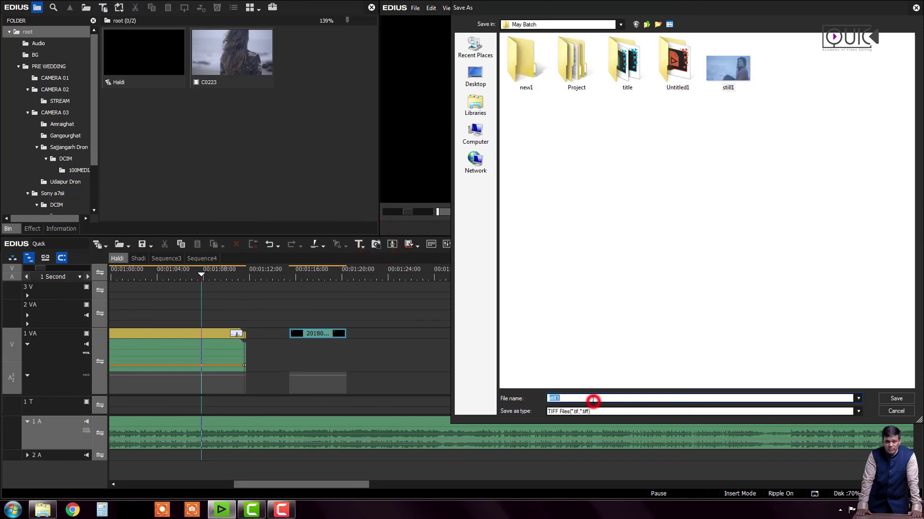
left_click(906, 399)
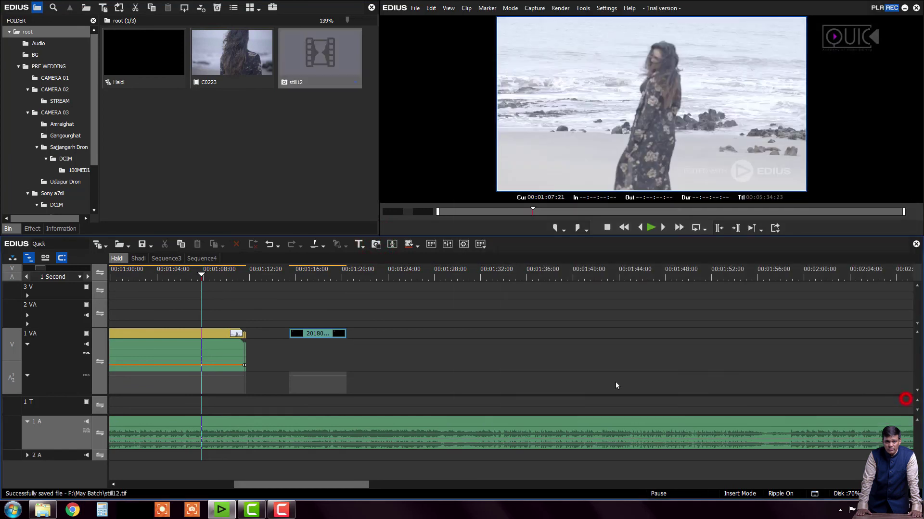
Place the still12 image from the bin on track 2 VA, starting at 00:01:07:21
left_click(306, 101)
left_click_drag(318, 53, 207, 309)
left_click(336, 297)
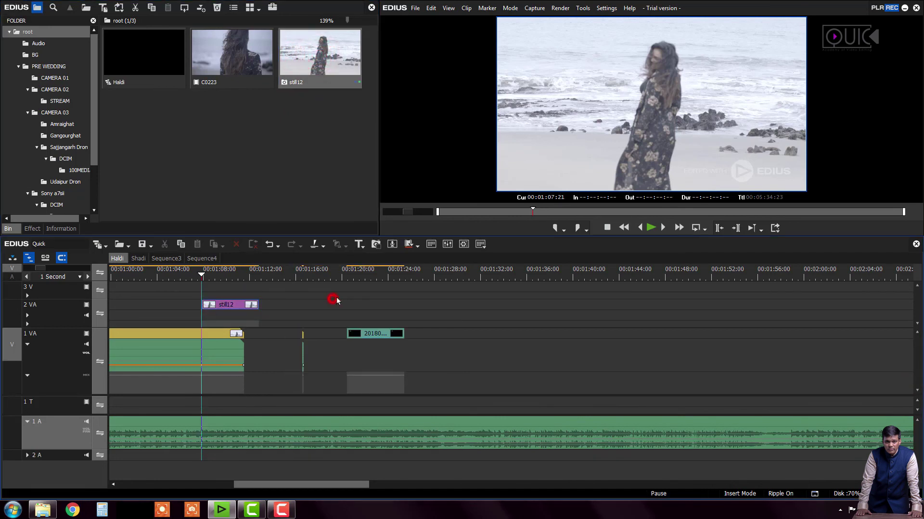
Fit the whole timeline in view and select the C0217 clip, the title clip and the still12 image in turn
left_click_drag(328, 485, 289, 484)
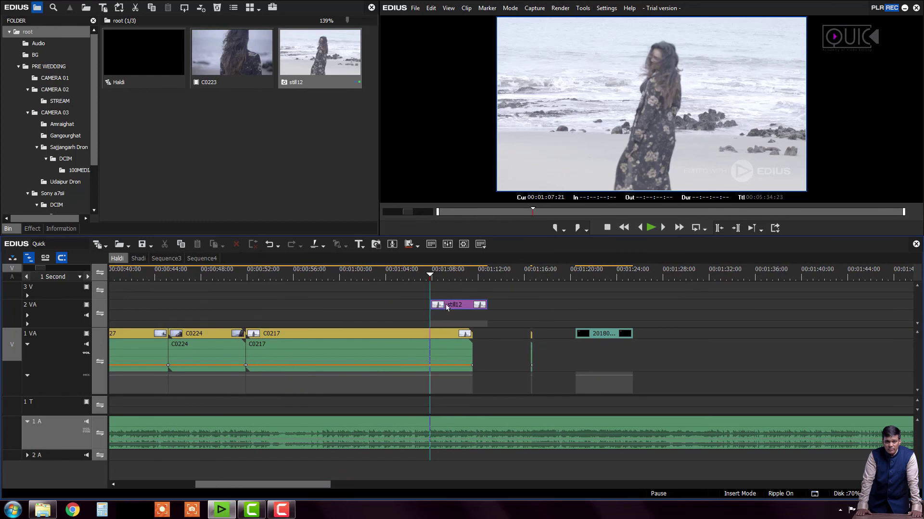
left_click(83, 268)
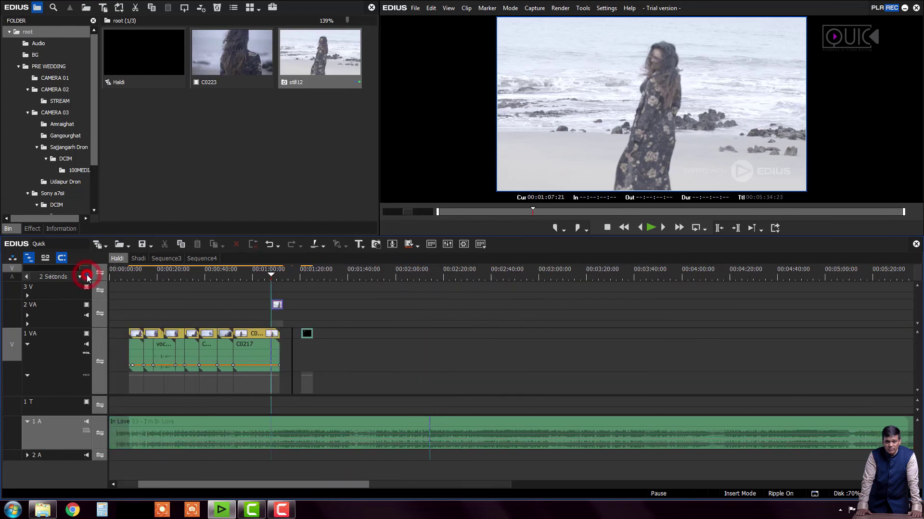
left_click(341, 314)
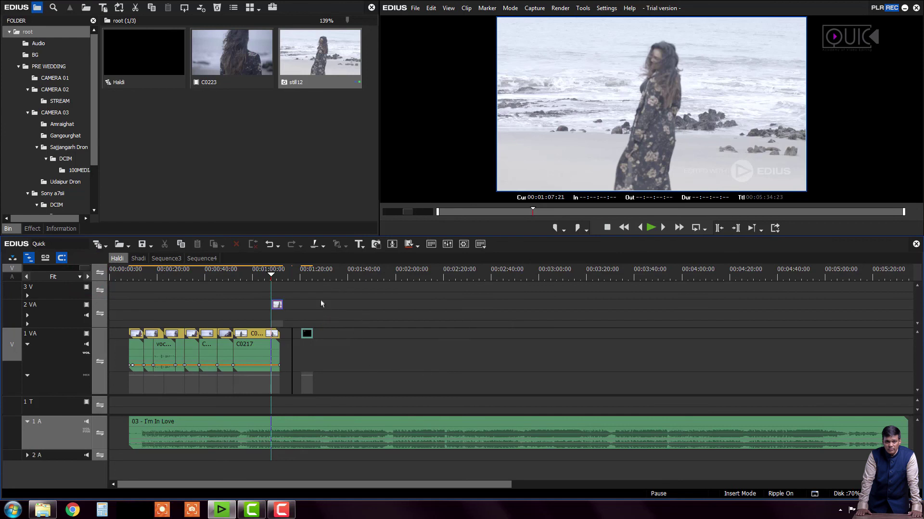
left_click(258, 332)
left_click(306, 334)
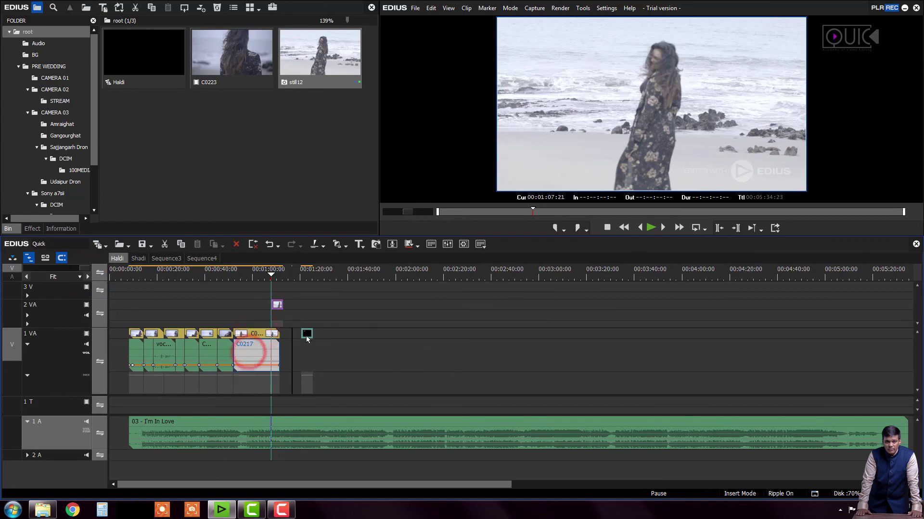
left_click(279, 307)
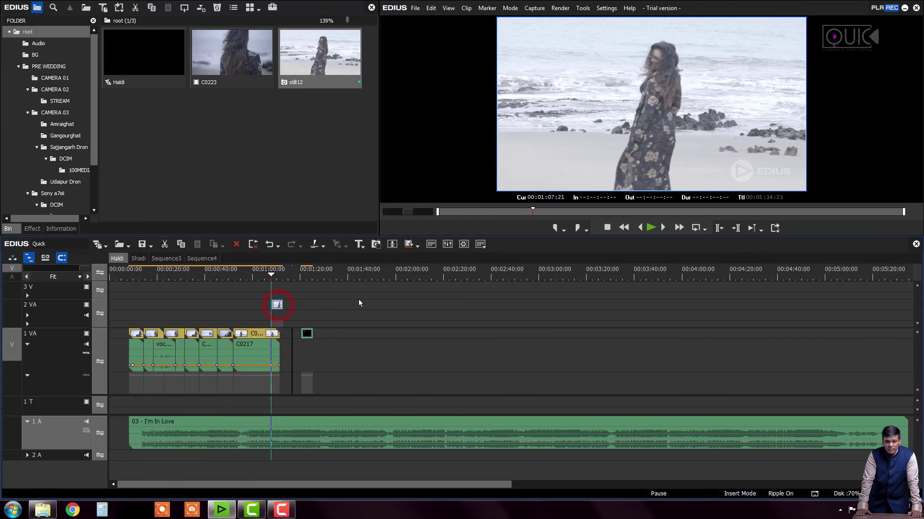
left_click_drag(358, 303, 359, 304)
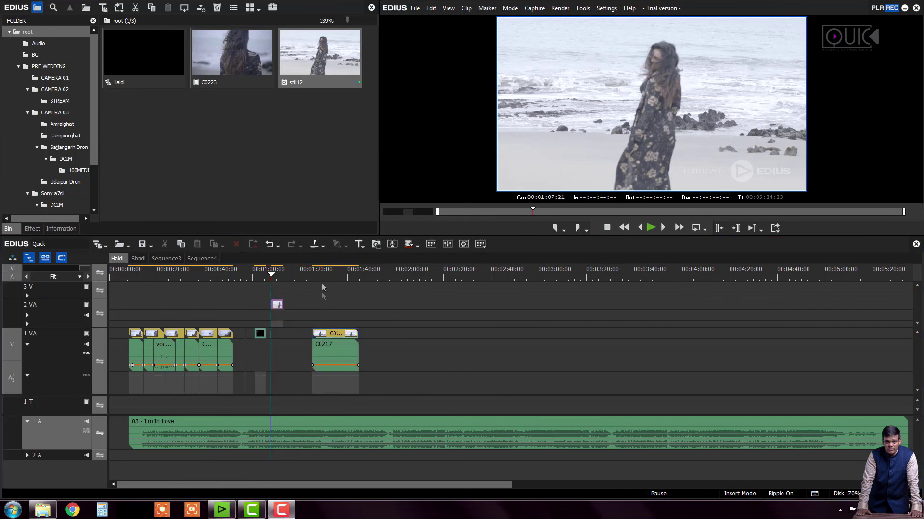
Set the timeline position to 00:01:32:14 and select clip C0217's video and audio together with Group/Link Mode on
left_click_drag(322, 279, 330, 277)
left_click(332, 343)
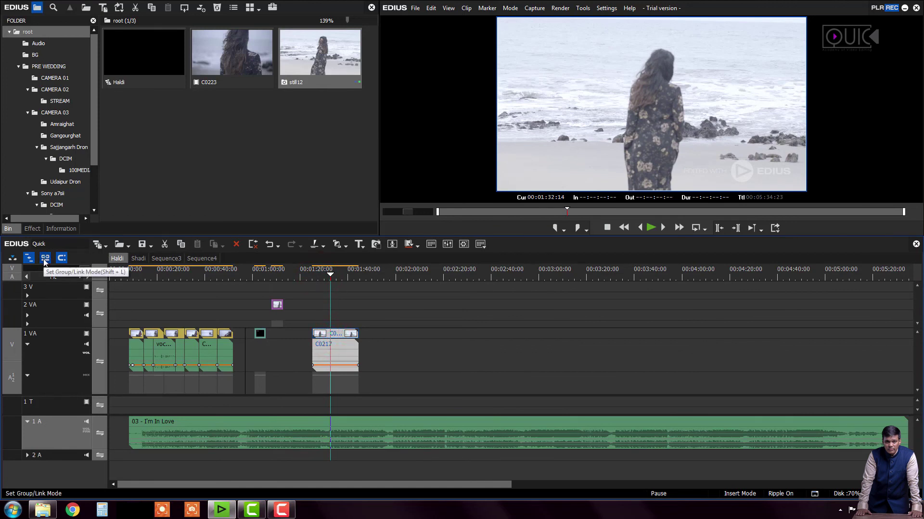
left_click(331, 335)
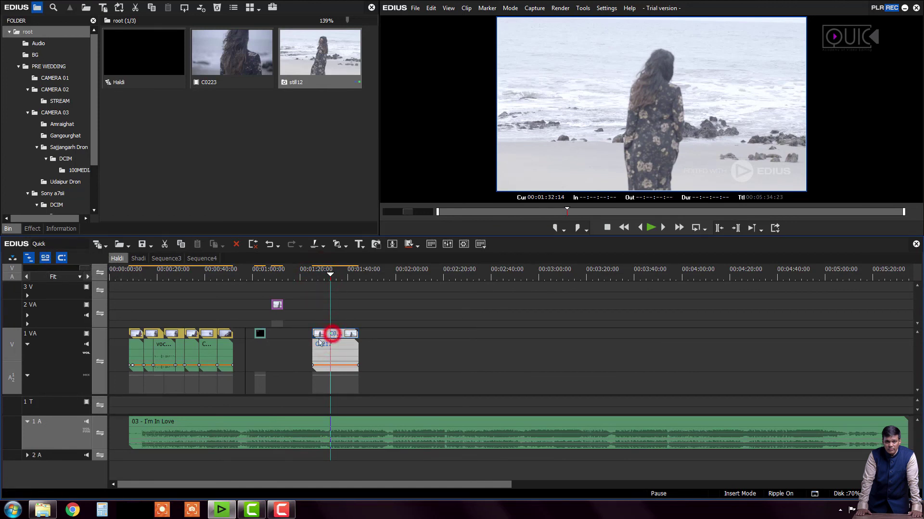
Turn off Group/Link Mode, select clip C0217's audio and video separately, and move both parts to start at about 00:01:27
left_click(47, 258)
left_click(332, 353)
left_click(334, 334)
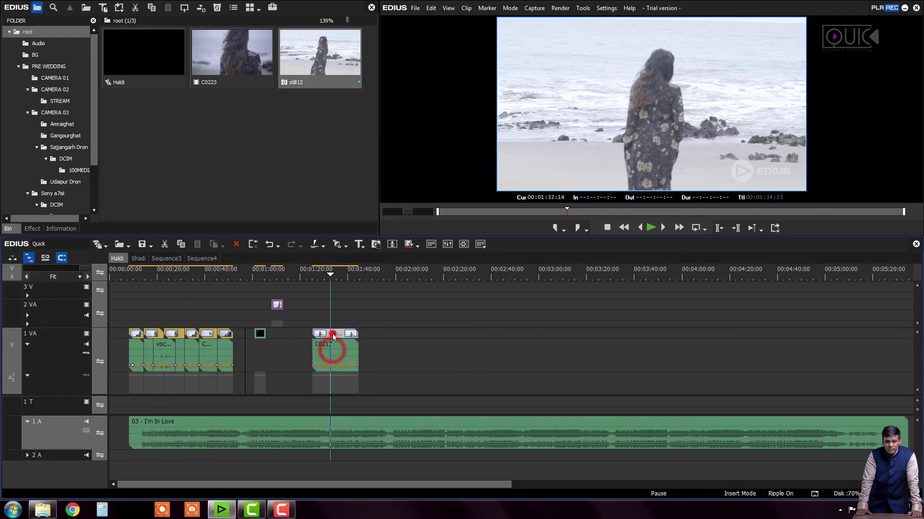
mouse_move(340, 335)
left_mouse_down()
mouse_move(386, 336)
mouse_move(377, 353)
mouse_move(340, 348)
left_mouse_up()
left_click(433, 348)
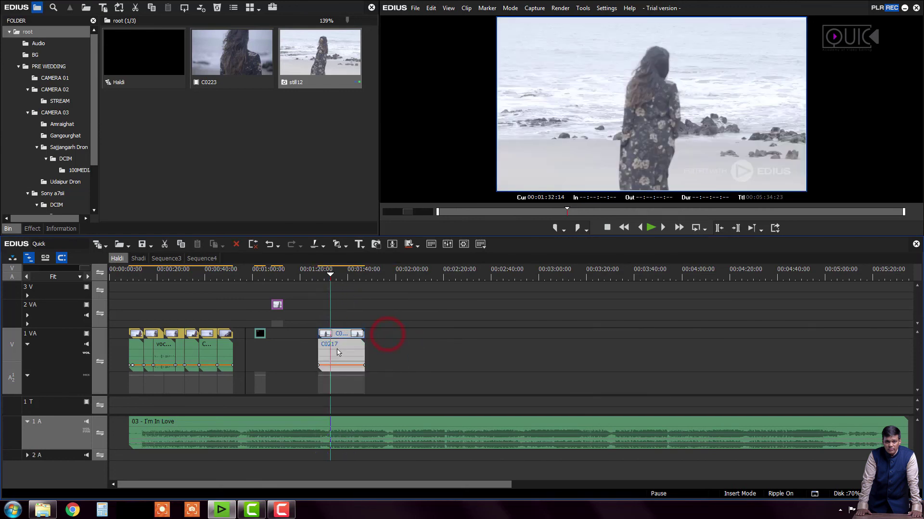
Delete only the audio part of clip C0217 and undo the deletion
key("Delete")
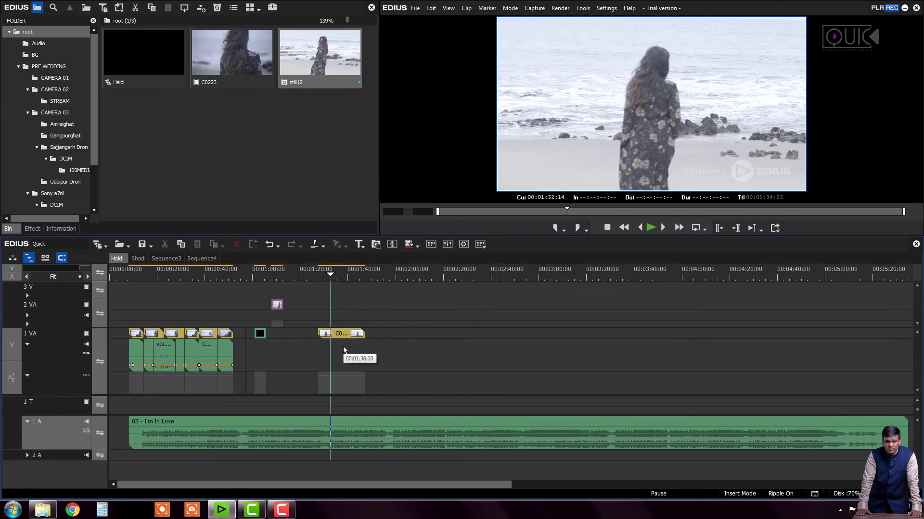
left_click(347, 336)
left_click(337, 354)
key("ctrl+z")
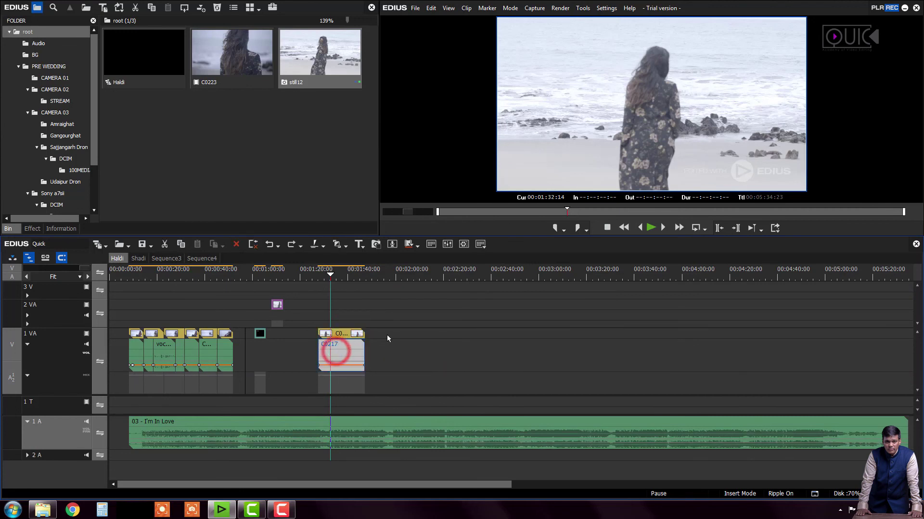
left_click(347, 346)
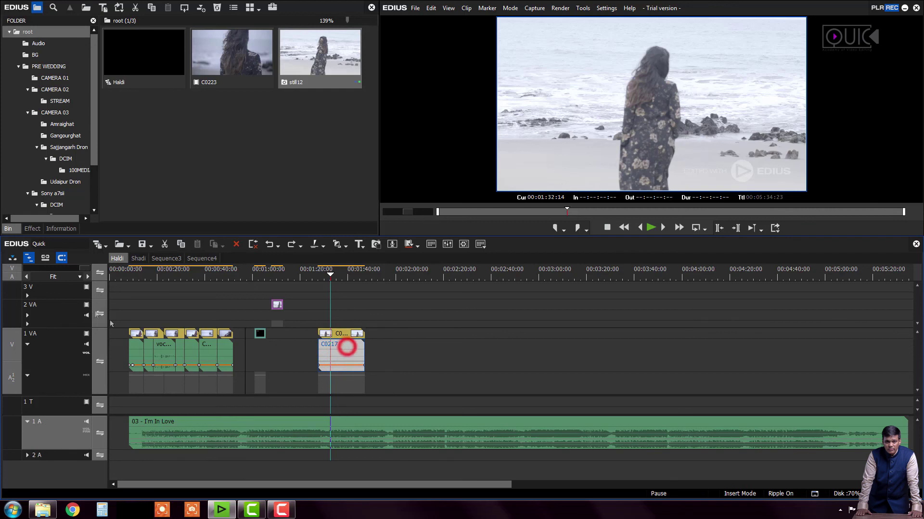
Turn Group/Link Mode back on and unlink clip C0217's video and audio
left_click(45, 259)
left_click_drag(342, 310, 348, 370)
left_click(345, 352)
right_click(345, 352)
mouse_move(403, 306)
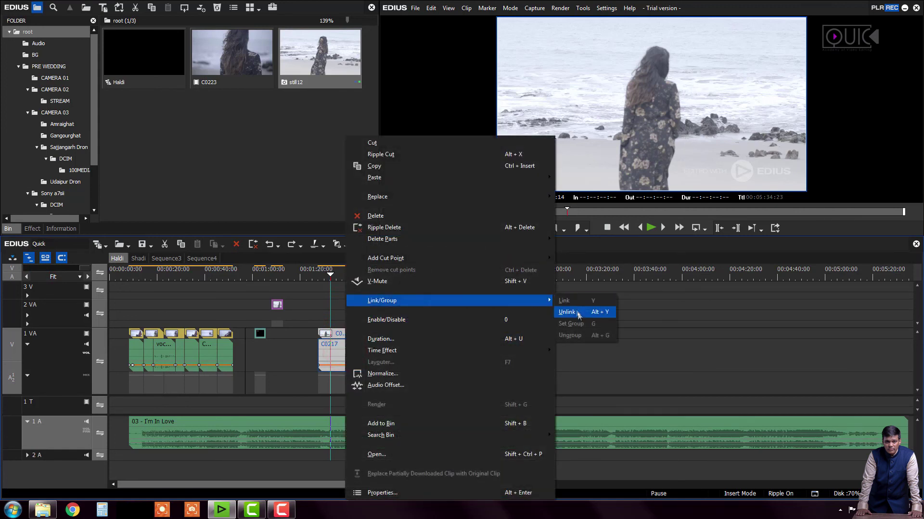
left_click(604, 316)
Move C0217's unlinked audio part alone to start at about 00:02:04 and set the timeline position to 00:01:33:09
left_click(406, 355)
left_click(333, 353)
left_click(342, 351)
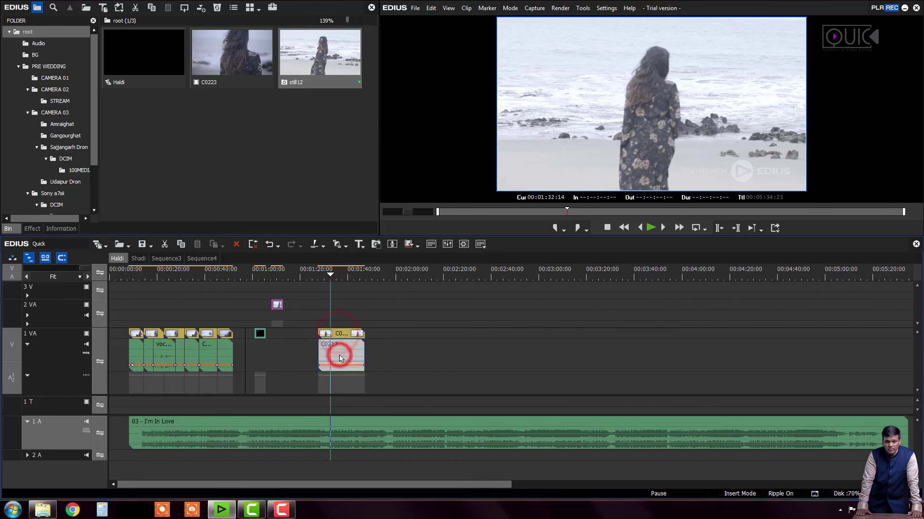
left_click_drag(353, 349, 440, 350)
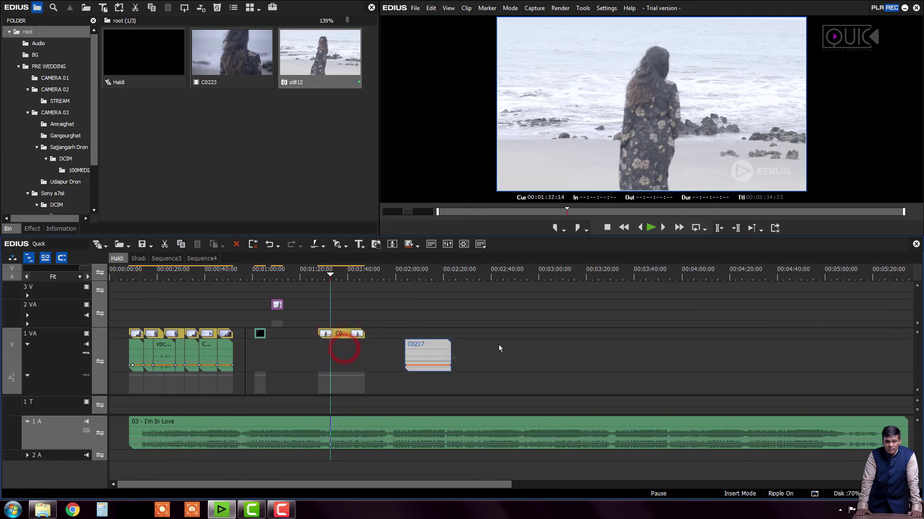
left_click_drag(408, 278, 332, 305)
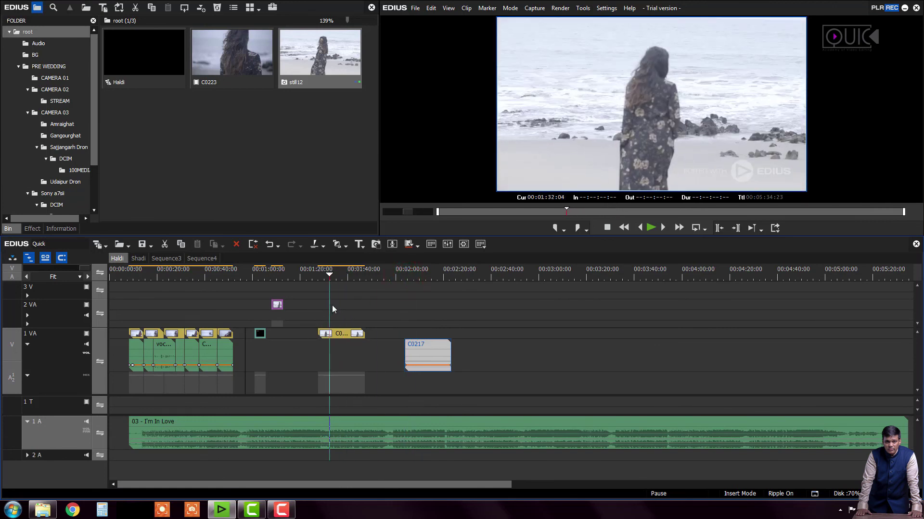
left_click(424, 351)
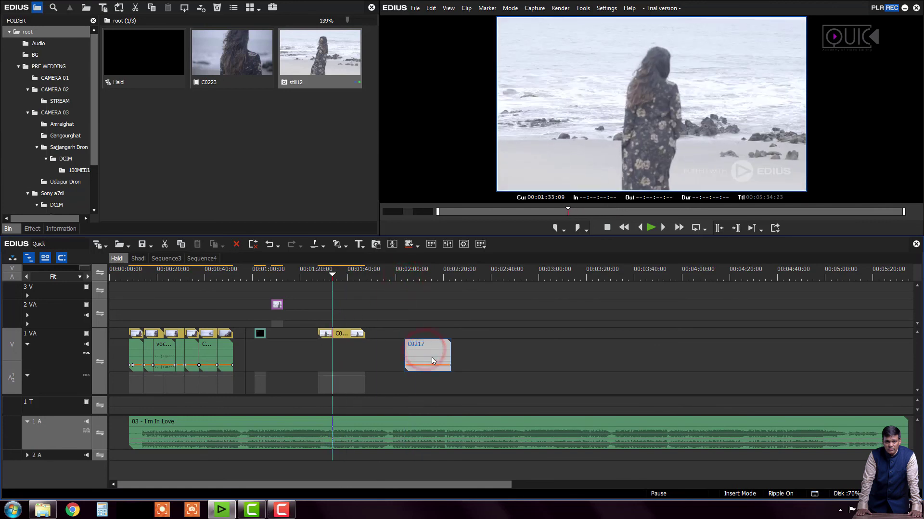
Undo the last move of clip C0217's audio part and link the clip's video and audio parts together
key("ctrl+z")
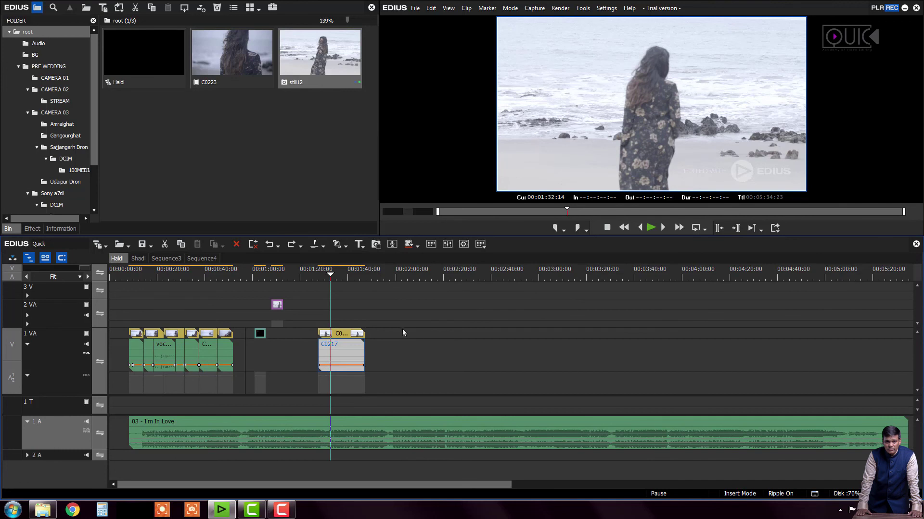
left_click_drag(386, 332, 334, 365)
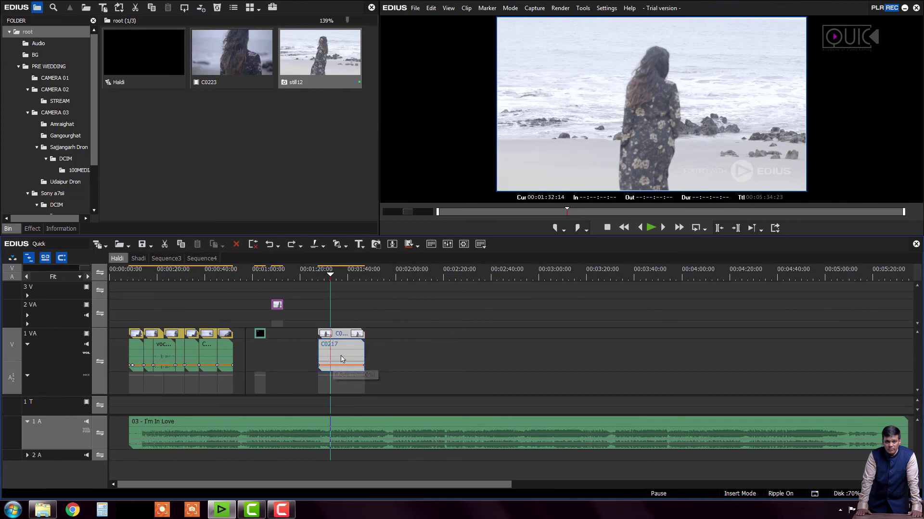
right_click(344, 343)
left_click(392, 301)
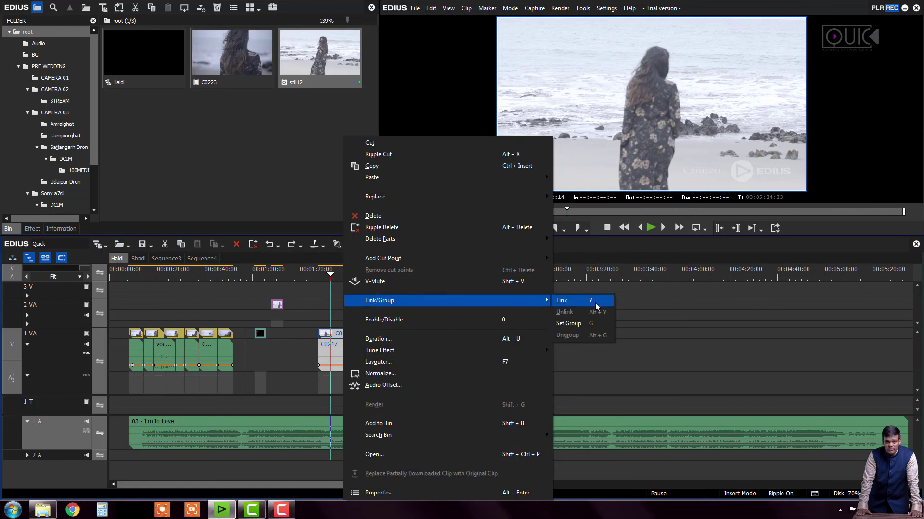
left_click(596, 303)
left_click(409, 329)
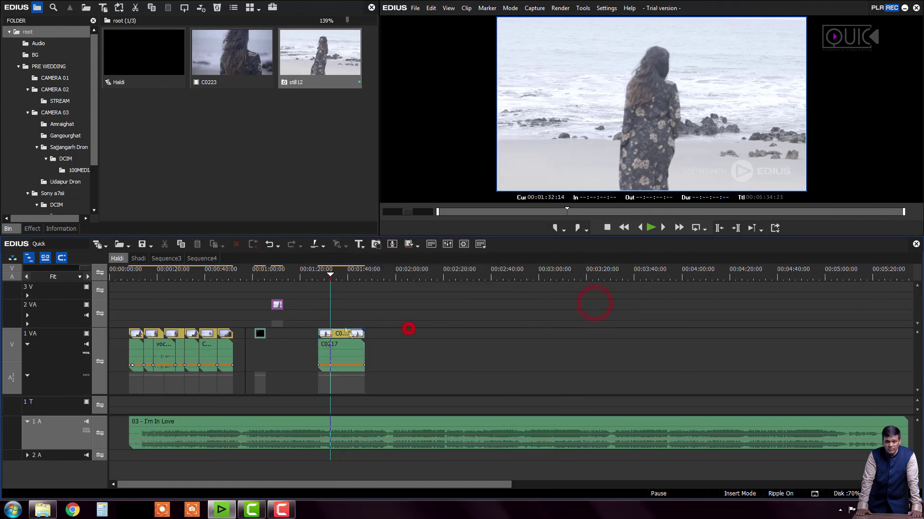
Check clip C0217's link by selecting its video part and its audio part, and clear the selection
left_click(344, 331)
left_click(343, 355)
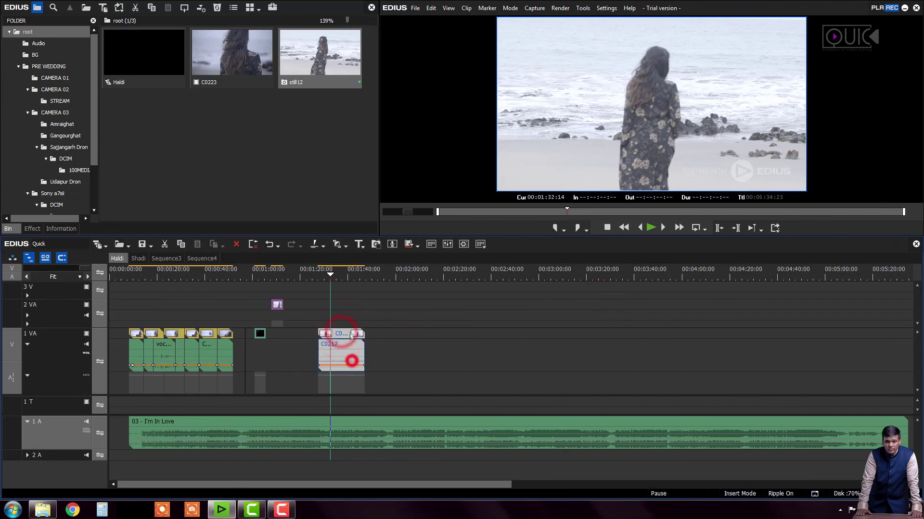
left_click(342, 352)
left_click(401, 375)
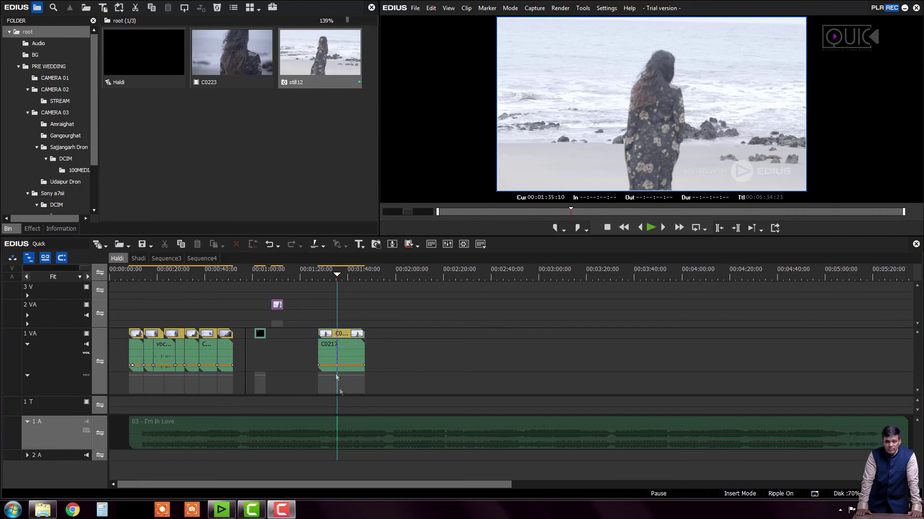
Open the duration setting of the linked clip C0217 on the 1 VA track
left_click(341, 336)
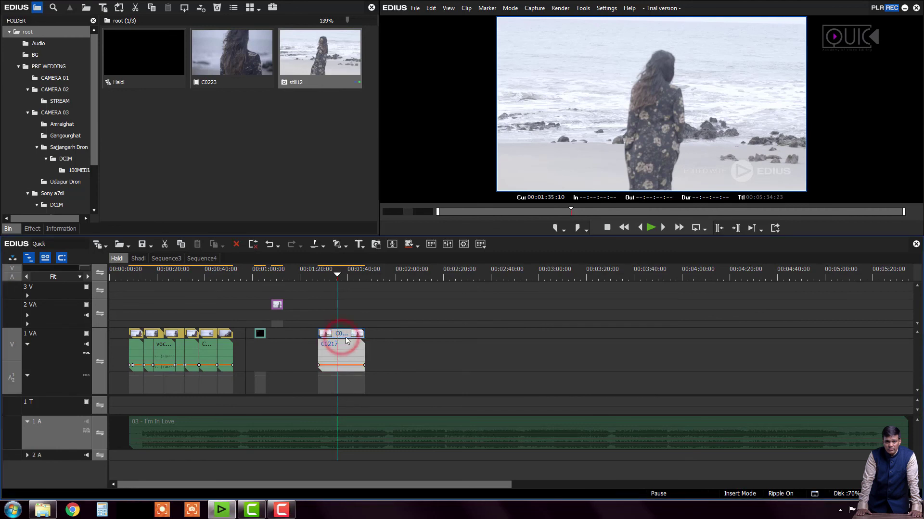
right_click(346, 339)
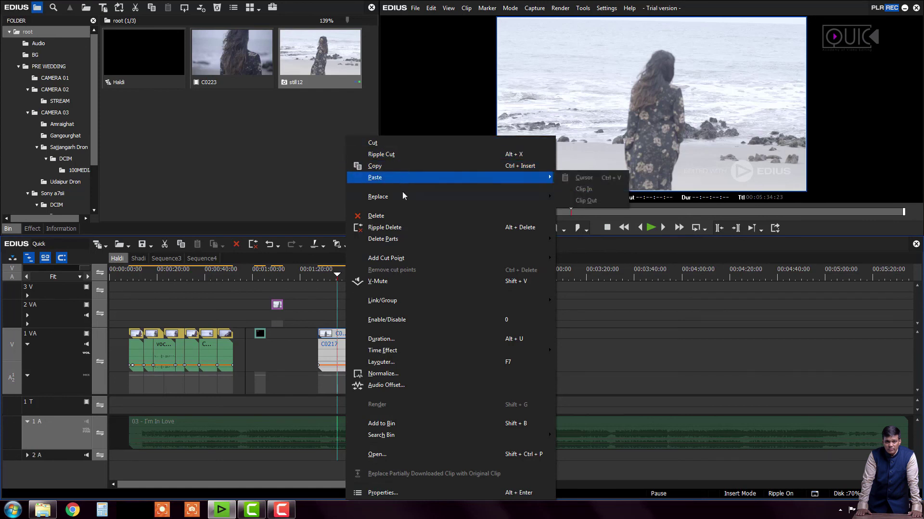
mouse_move(403, 202)
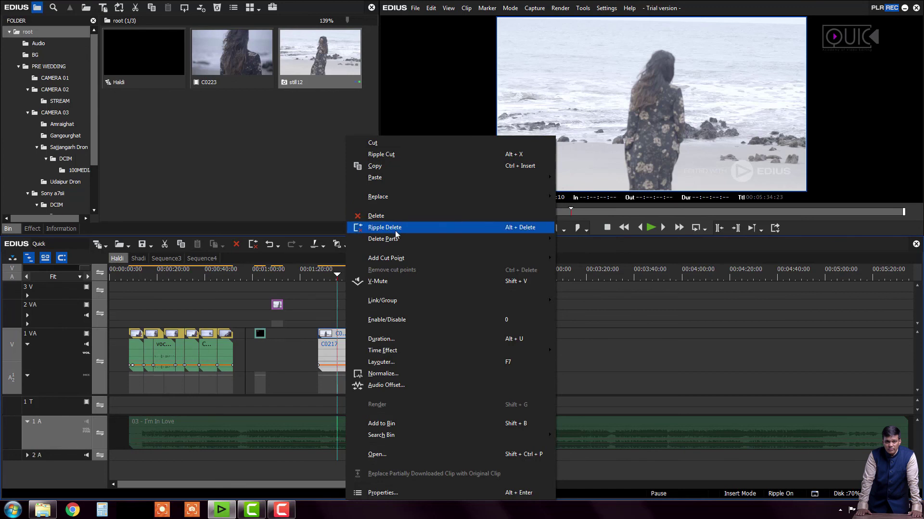
mouse_move(400, 240)
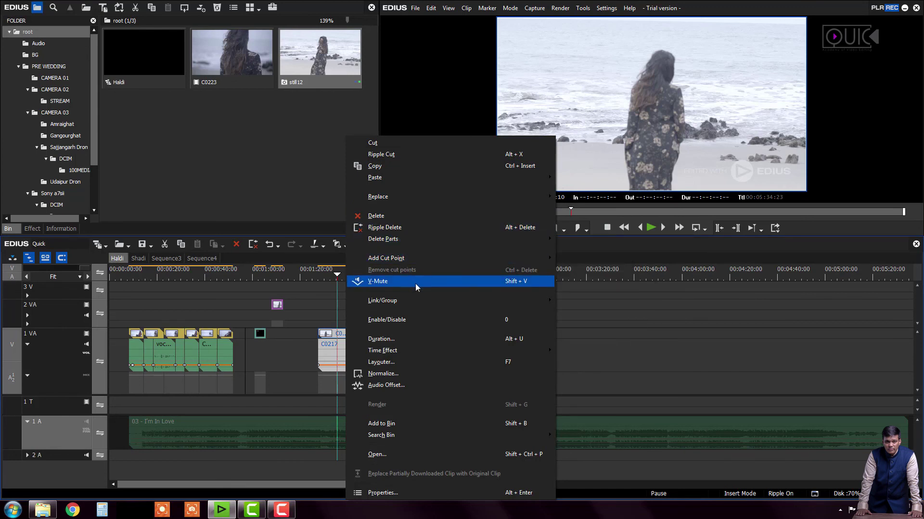
mouse_move(414, 301)
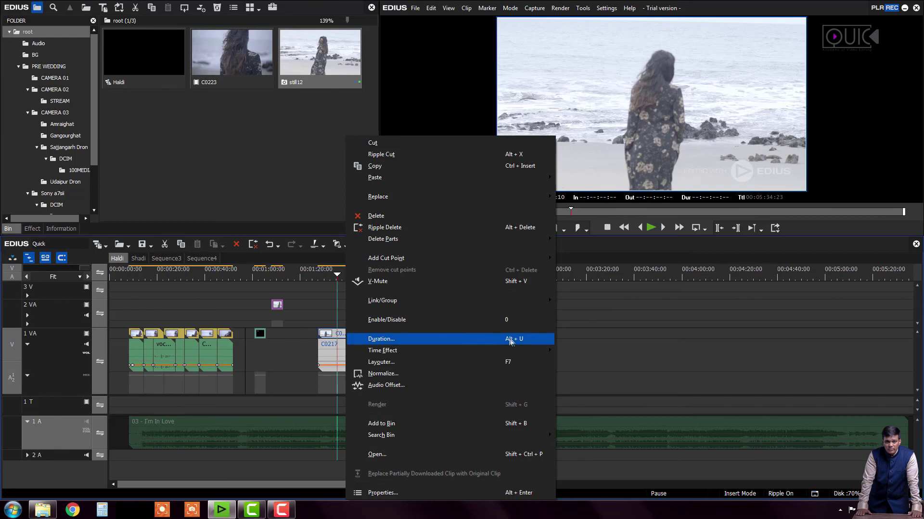
left_click(396, 338)
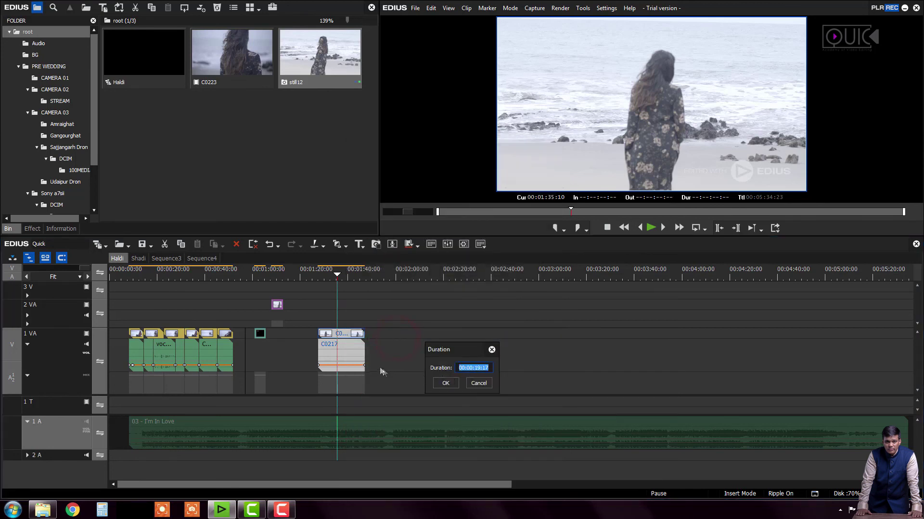